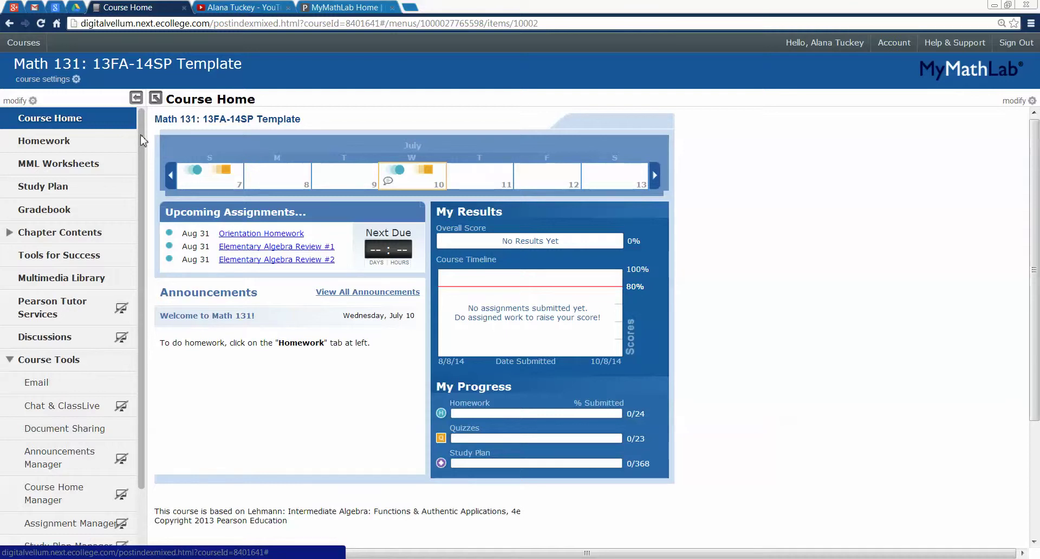
- Look over the entries in the course navigation menu
{"action": "scroll", "coordinate": [142, 163], "scroll_direction": "down", "scroll_amount": 1}
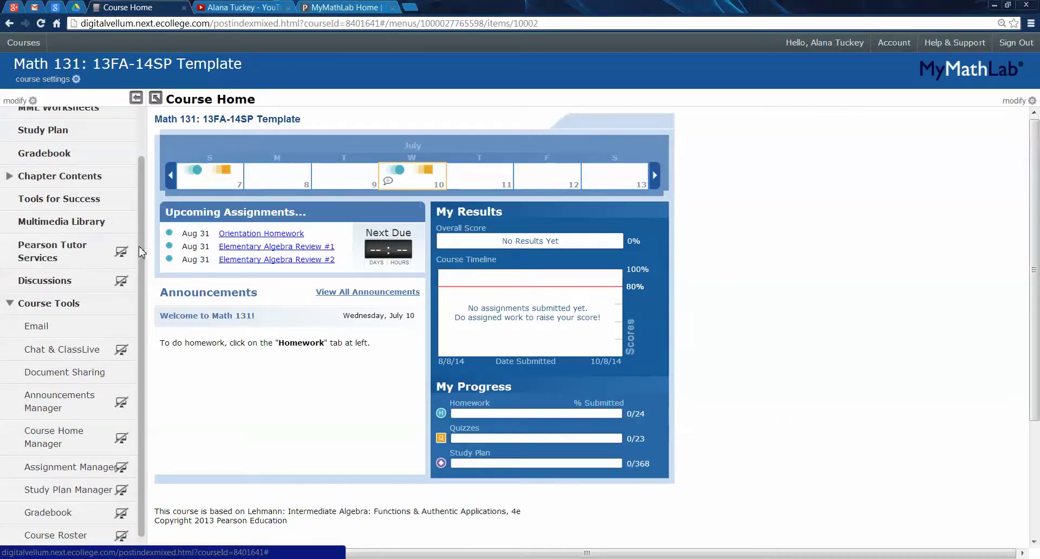
{"action": "scroll", "coordinate": [145, 346], "scroll_direction": "down", "scroll_amount": 1}
{"action": "scroll", "coordinate": [147, 133], "scroll_direction": "up", "scroll_amount": 3}
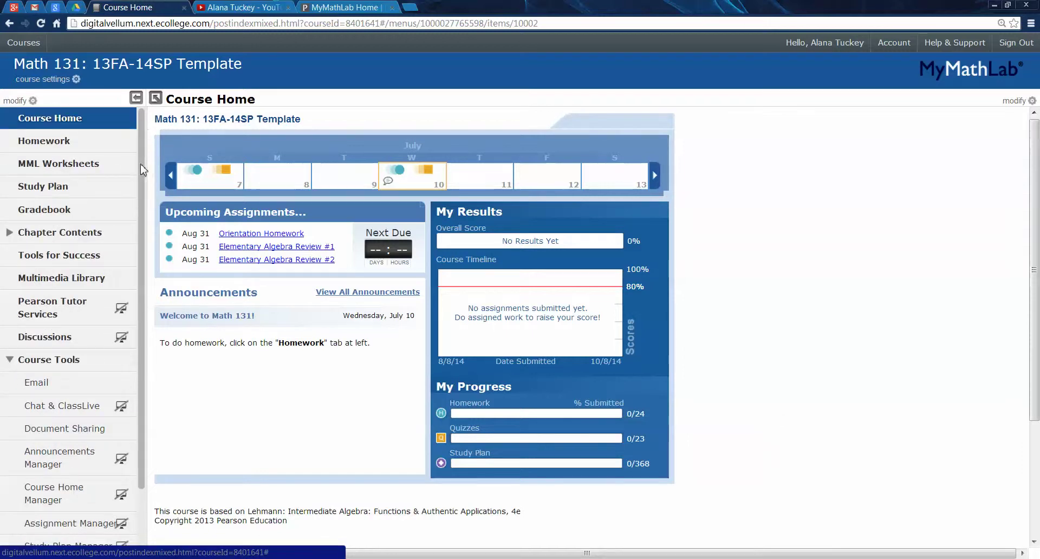
{"action": "scroll", "coordinate": [143, 165], "scroll_direction": "down", "scroll_amount": 1}
{"action": "scroll", "coordinate": [141, 149], "scroll_direction": "up", "scroll_amount": 2}
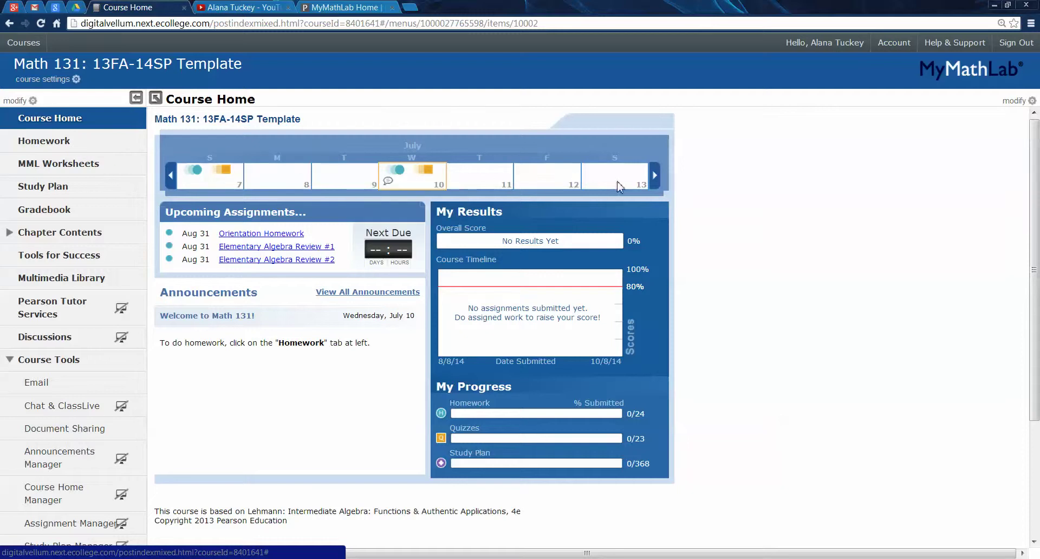
- View the Orientation Homework overview from its July 12 calendar entry and return to the course home page
{"action": "mouse_move", "coordinate": [394, 174]}
{"action": "mouse_move", "coordinate": [429, 171]}
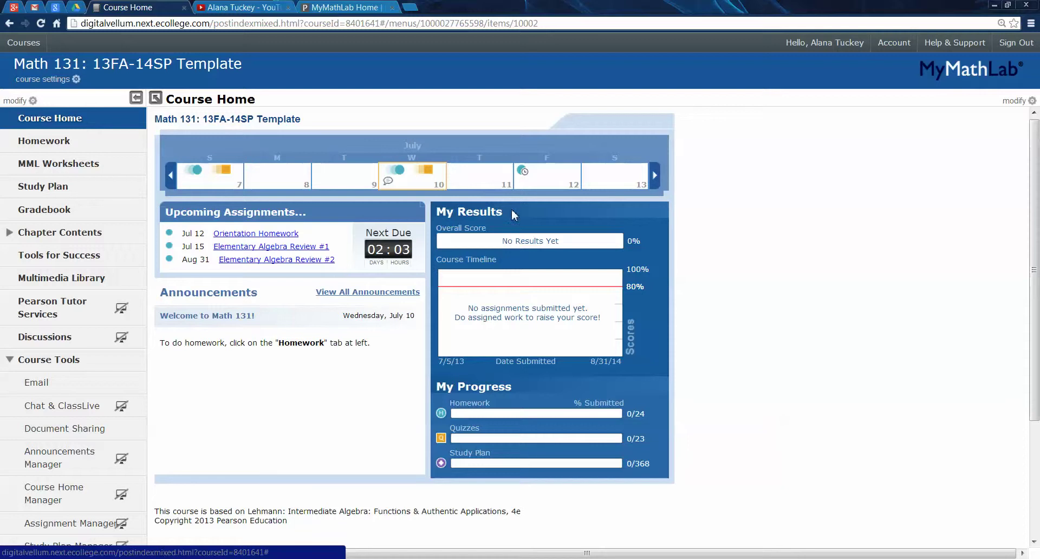
{"action": "mouse_move", "coordinate": [524, 175]}
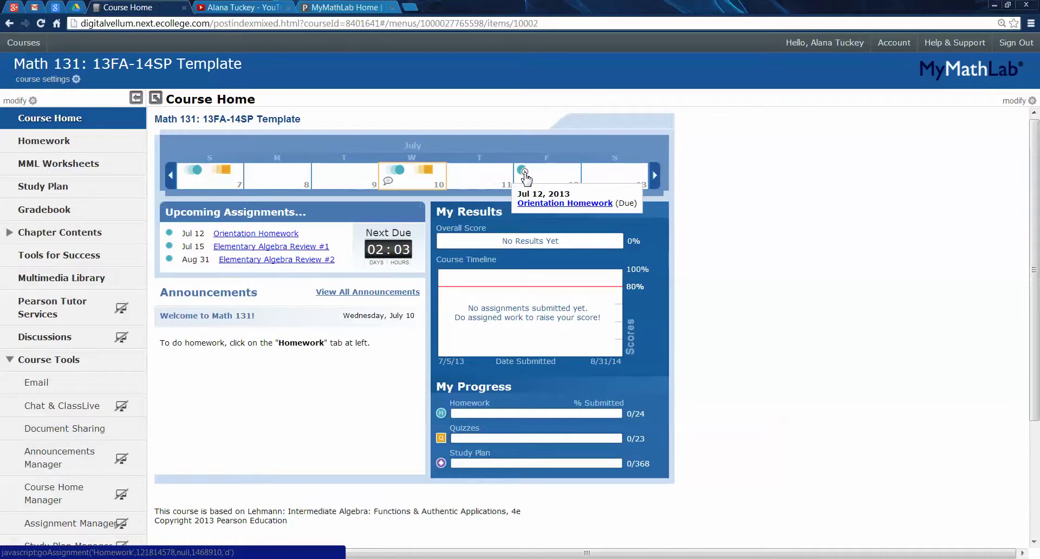
{"action": "left_click", "coordinate": [551, 204]}
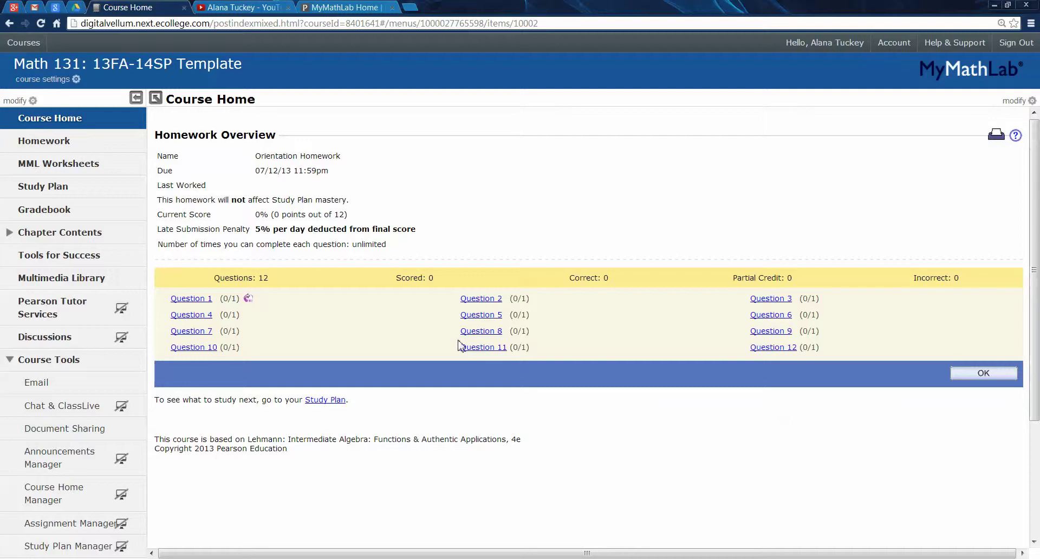
{"action": "left_click", "coordinate": [481, 300]}
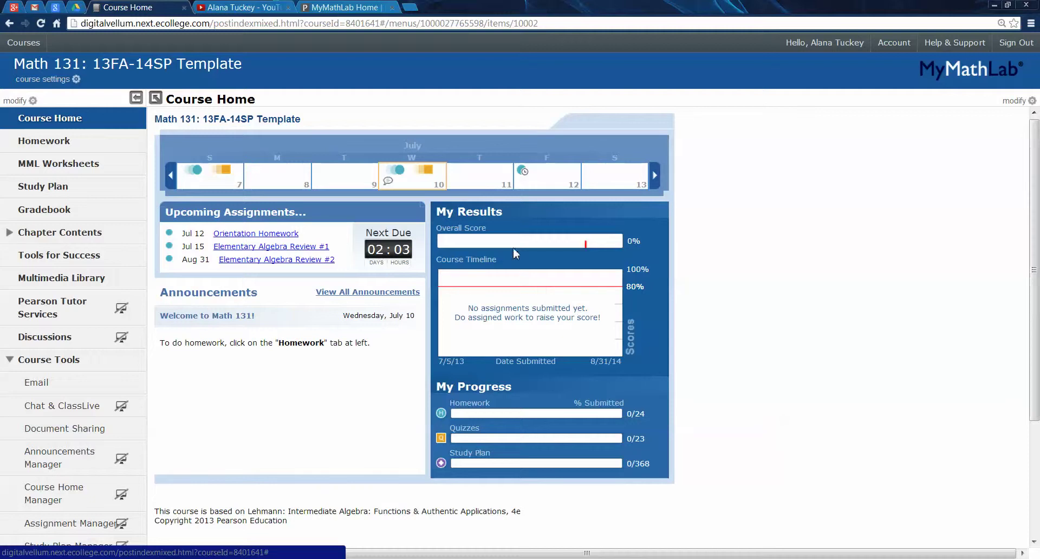
{"action": "mouse_move", "coordinate": [534, 414]}
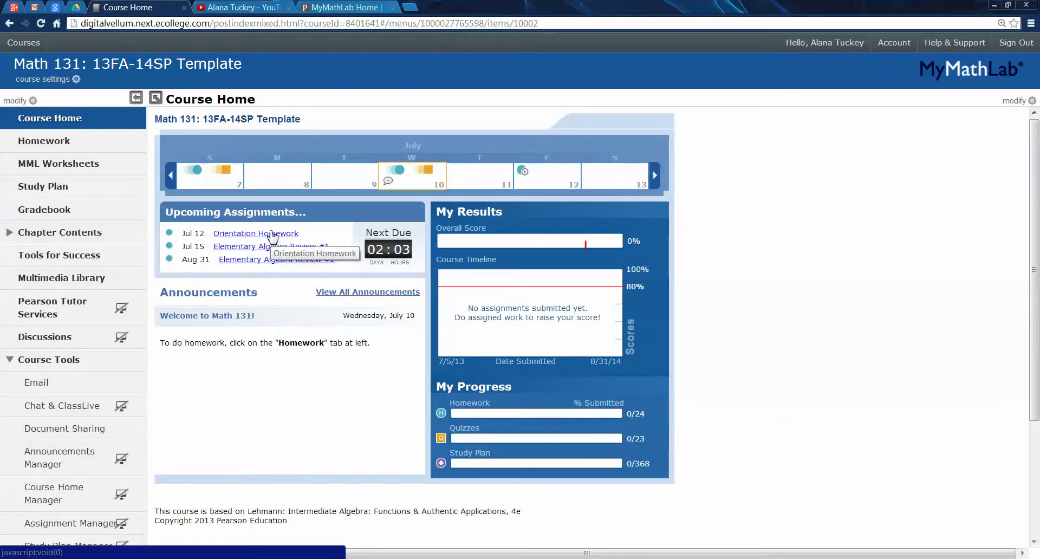
- Open the Homework page and look through the complete list of homework assignments
{"action": "left_click", "coordinate": [85, 151]}
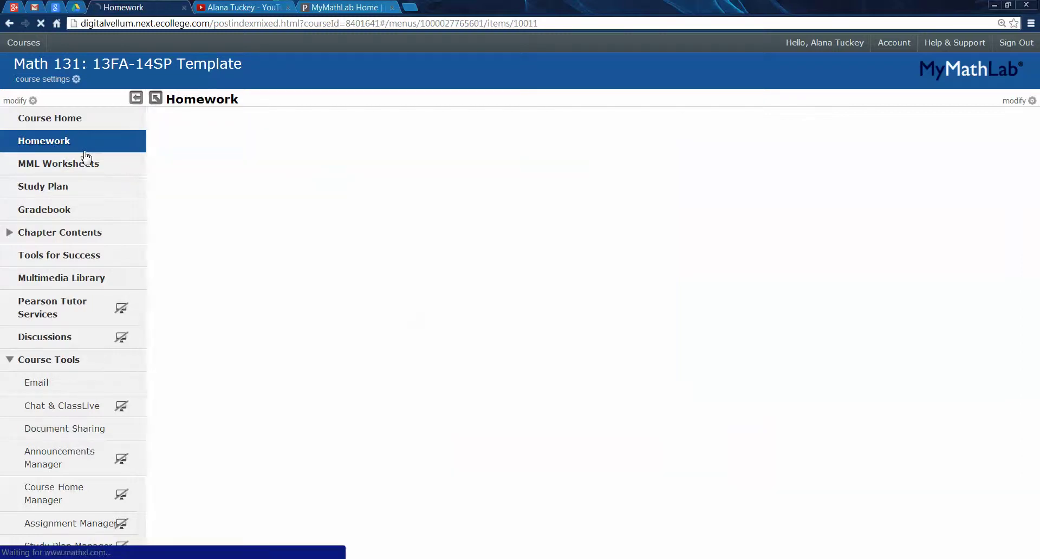
{"action": "scroll", "coordinate": [266, 304], "scroll_direction": "down", "scroll_amount": 5}
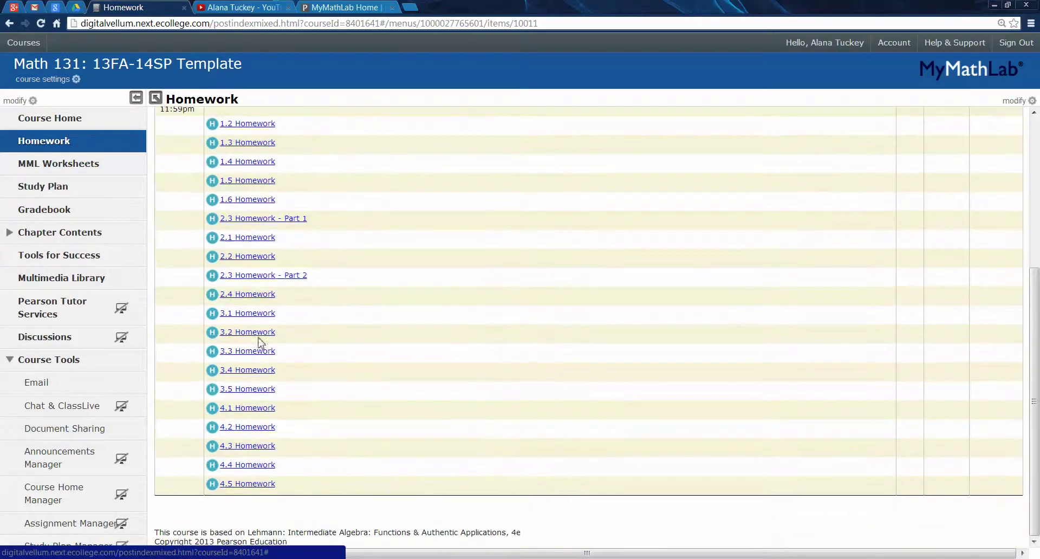
{"action": "scroll", "coordinate": [260, 303], "scroll_direction": "up", "scroll_amount": 5}
{"action": "scroll", "coordinate": [263, 325], "scroll_direction": "down", "scroll_amount": 5}
{"action": "scroll", "coordinate": [254, 491], "scroll_direction": "up", "scroll_amount": 3}
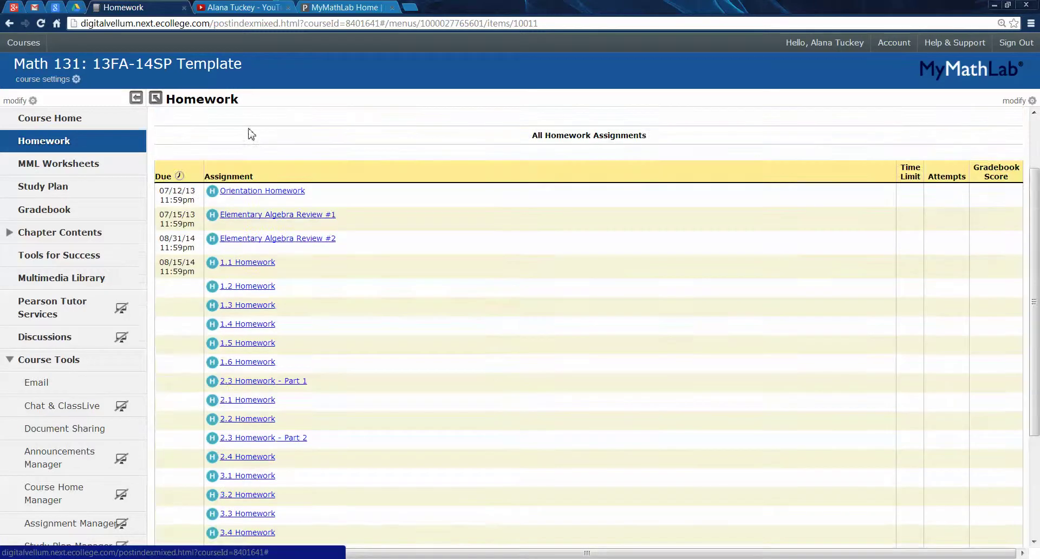
{"action": "scroll", "coordinate": [246, 214], "scroll_direction": "down", "scroll_amount": 3}
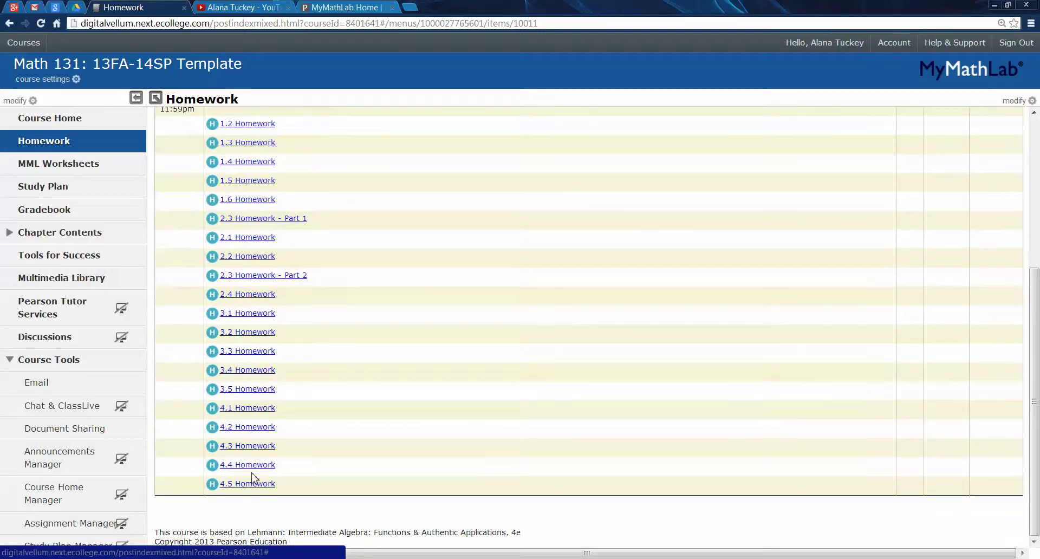
{"action": "scroll", "coordinate": [246, 485], "scroll_direction": "up", "scroll_amount": 3}
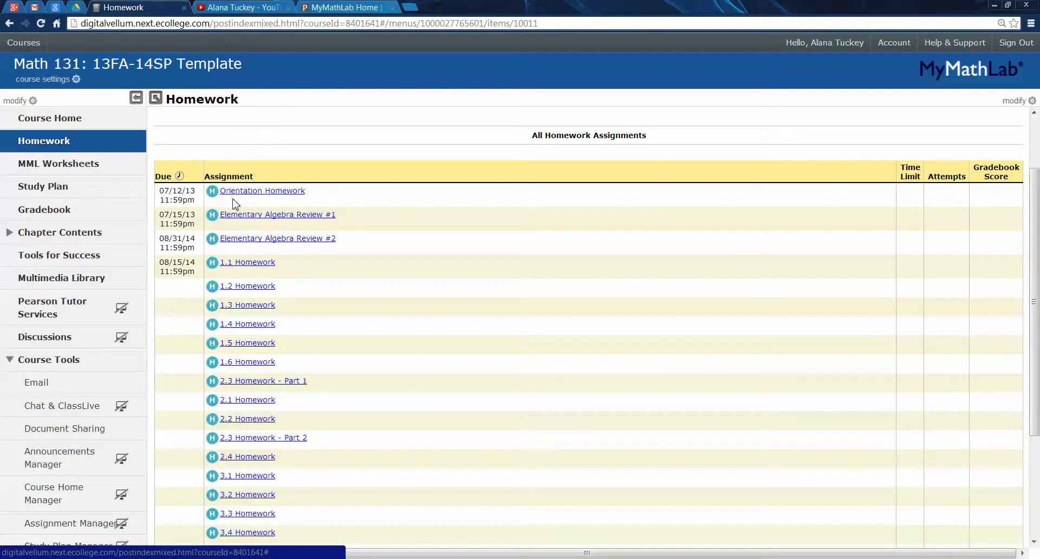
- Open the MML Worksheets page and look through its worksheets and its sample tests and quizzes
{"action": "left_click", "coordinate": [72, 169]}
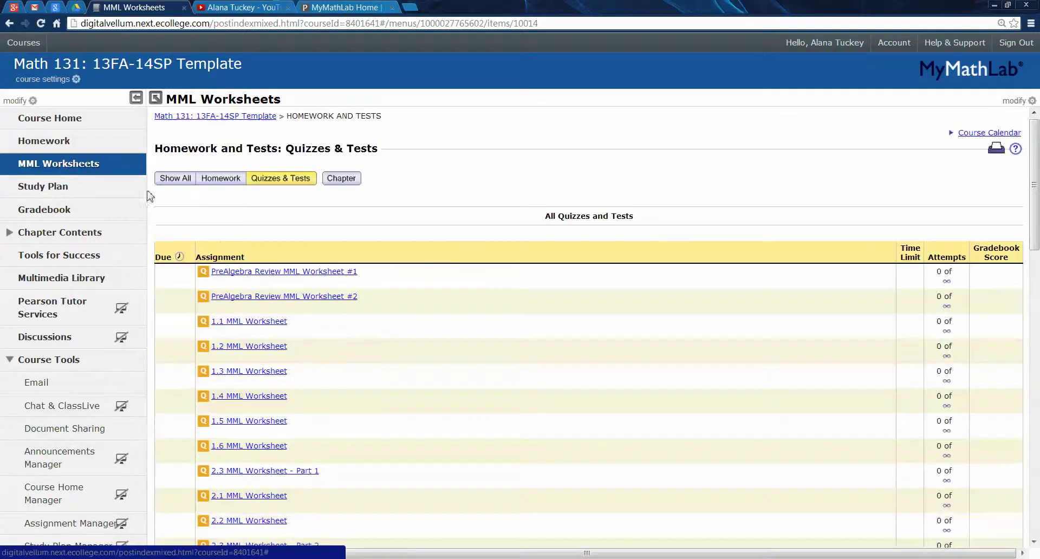
{"action": "scroll", "coordinate": [274, 336], "scroll_direction": "down", "scroll_amount": 7}
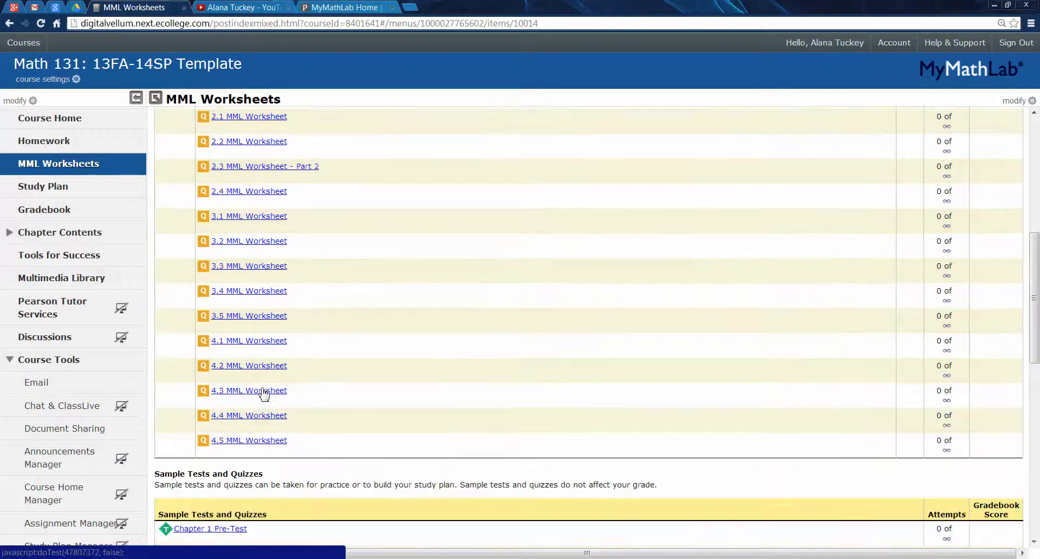
{"action": "scroll", "coordinate": [263, 379], "scroll_direction": "up", "scroll_amount": 7}
{"action": "scroll", "coordinate": [262, 285], "scroll_direction": "down", "scroll_amount": 6}
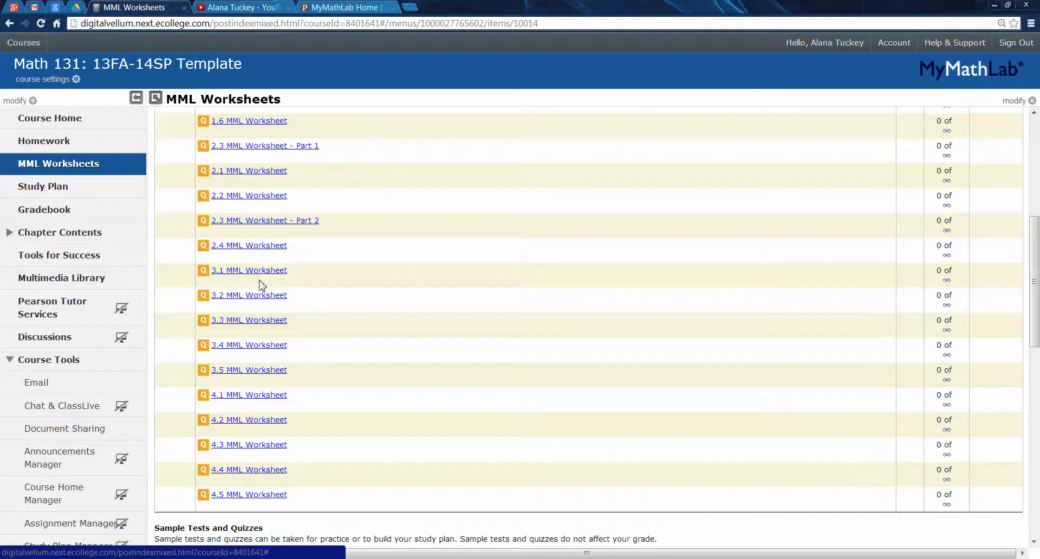
{"action": "scroll", "coordinate": [263, 285], "scroll_direction": "down", "scroll_amount": 8}
{"action": "scroll", "coordinate": [221, 268], "scroll_direction": "up", "scroll_amount": 2}
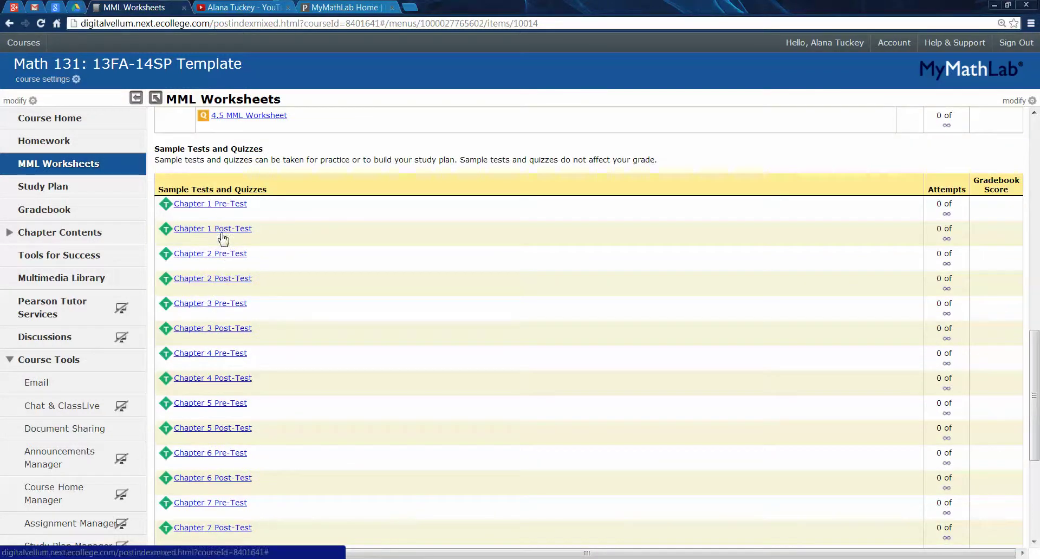
{"action": "scroll", "coordinate": [220, 380], "scroll_direction": "down", "scroll_amount": 5}
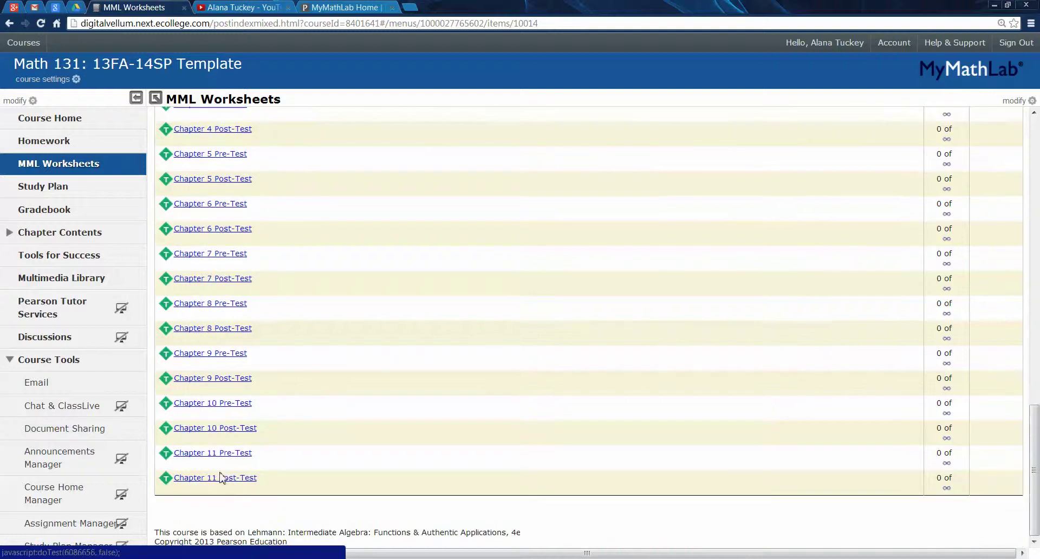
{"action": "scroll", "coordinate": [222, 381], "scroll_direction": "up", "scroll_amount": 5}
{"action": "scroll", "coordinate": [222, 381], "scroll_direction": "up", "scroll_amount": 10}
{"action": "scroll", "coordinate": [228, 399], "scroll_direction": "down", "scroll_amount": 8}
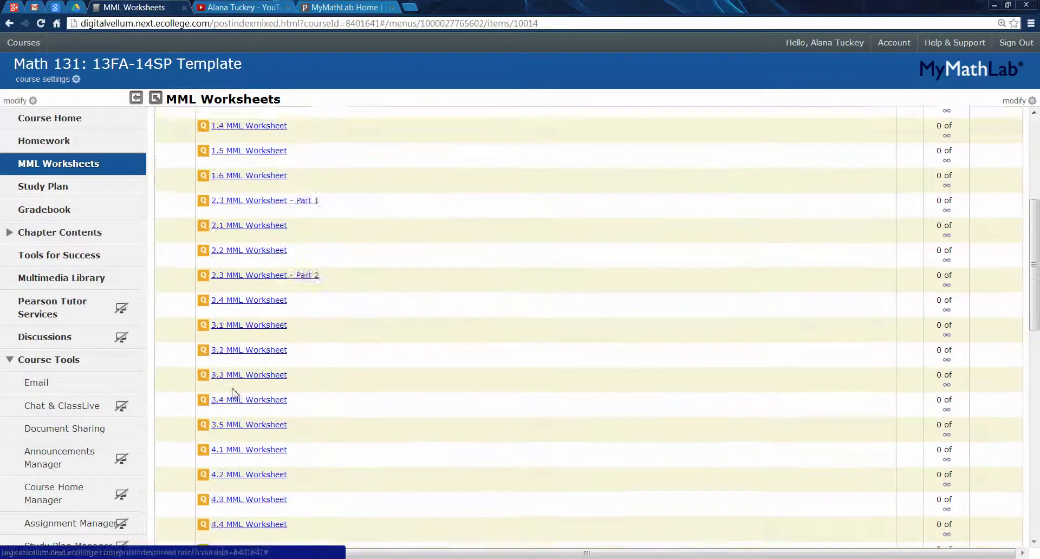
{"action": "scroll", "coordinate": [230, 401], "scroll_direction": "down", "scroll_amount": 6}
{"action": "scroll", "coordinate": [234, 392], "scroll_direction": "up", "scroll_amount": 11}
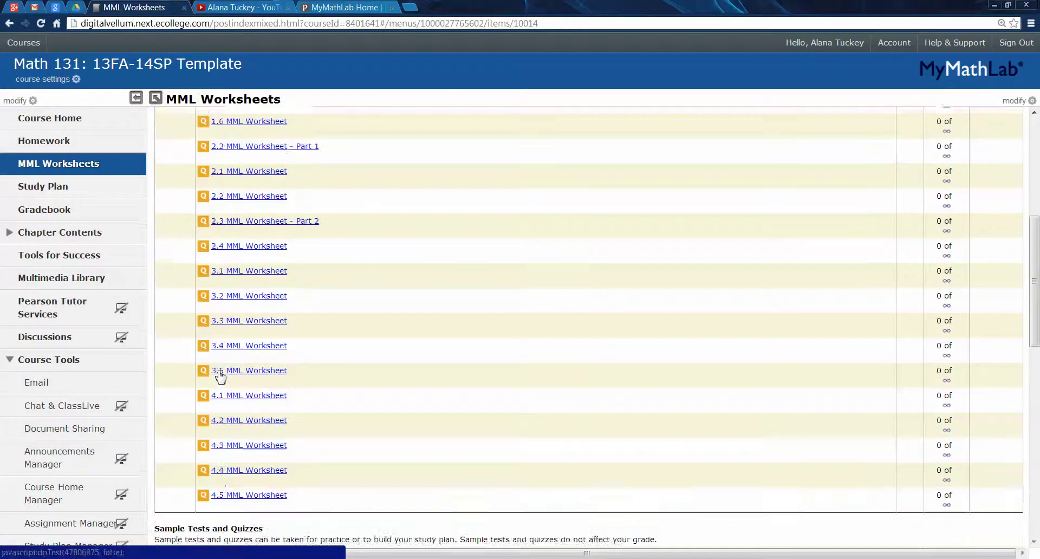
{"action": "scroll", "coordinate": [235, 388], "scroll_direction": "down", "scroll_amount": 8}
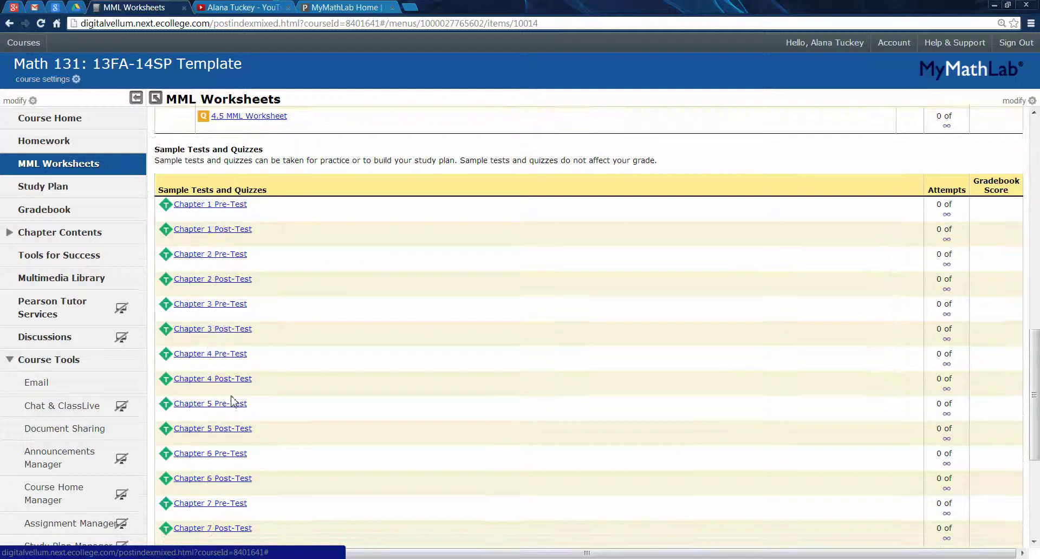
{"action": "scroll", "coordinate": [227, 401], "scroll_direction": "up", "scroll_amount": 4}
{"action": "scroll", "coordinate": [226, 401], "scroll_direction": "up", "scroll_amount": 5}
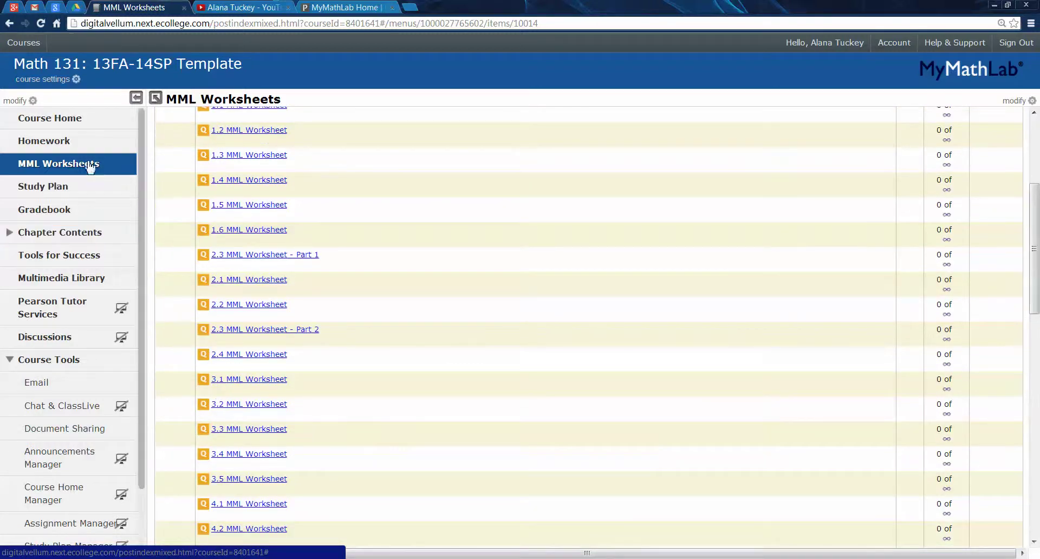
- Show all chapters of the Study Plan and open section 5.3 Properties of Logarithms in Chapter 5
{"action": "left_click", "coordinate": [66, 195]}
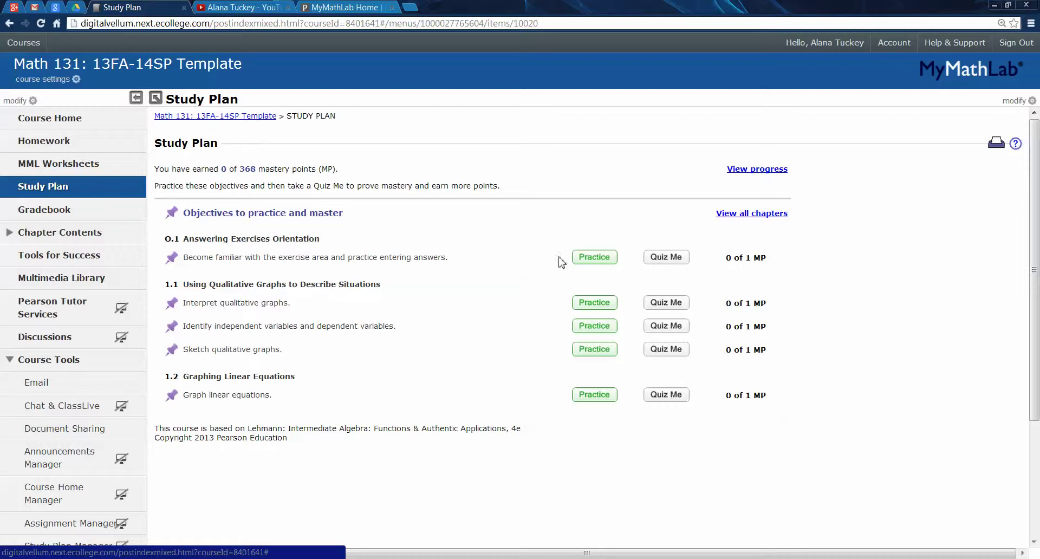
{"action": "left_click", "coordinate": [755, 214]}
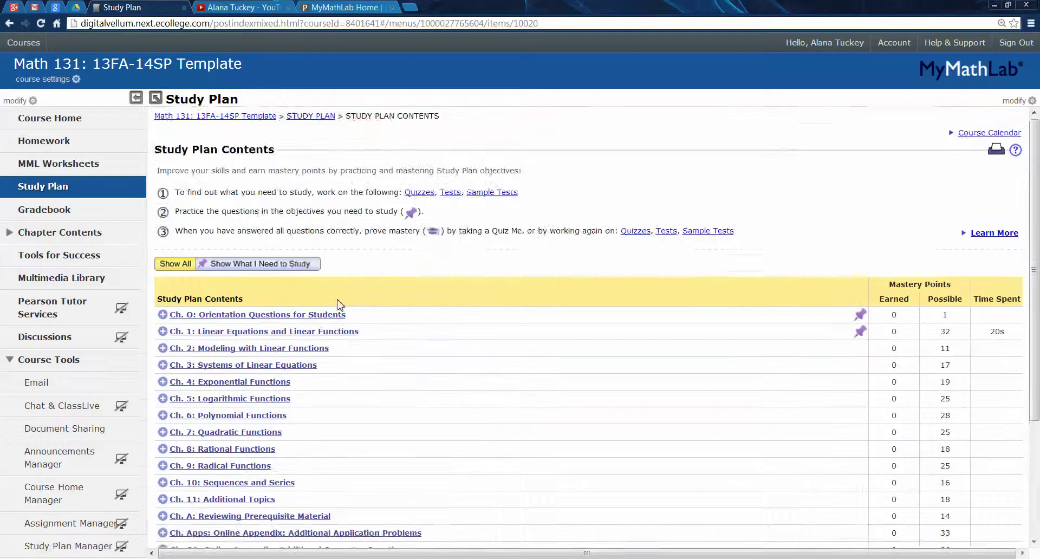
{"action": "scroll", "coordinate": [244, 293], "scroll_direction": "down", "scroll_amount": 2}
{"action": "left_click", "coordinate": [162, 236]}
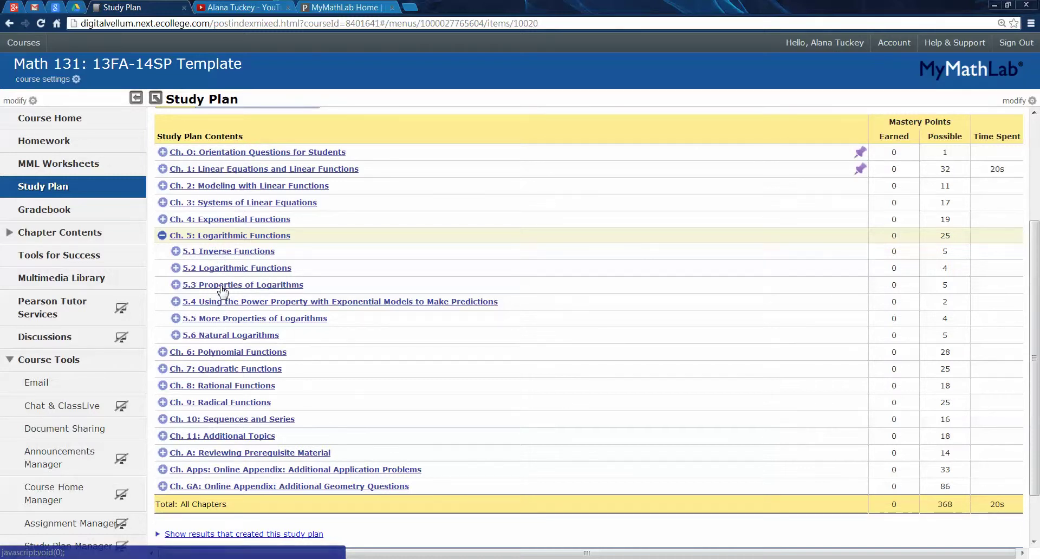
{"action": "left_click", "coordinate": [222, 285]}
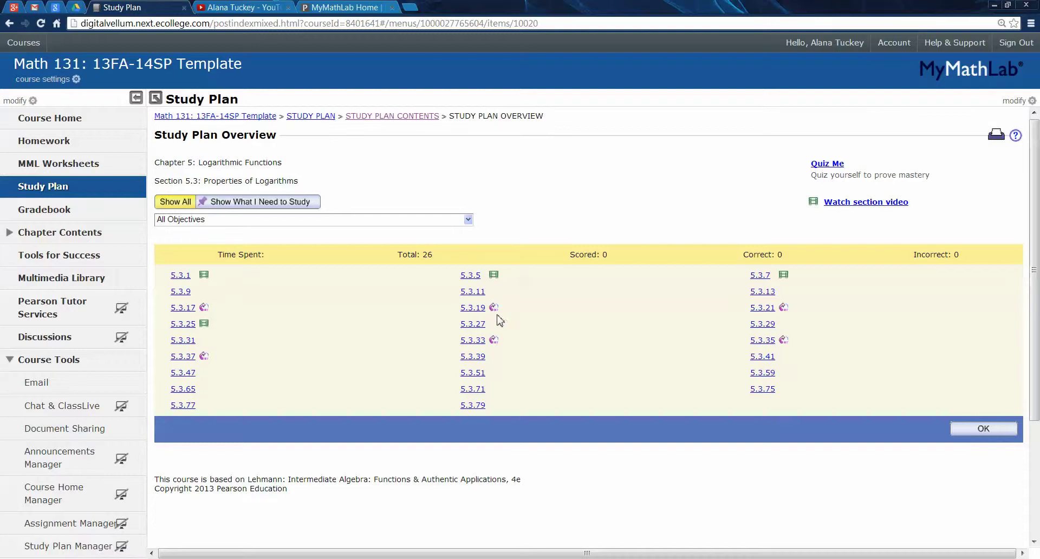
- Step through the complete worked example for practice exercise 5.3.39 in a maximized window, and close the exercise
{"action": "left_click", "coordinate": [474, 358]}
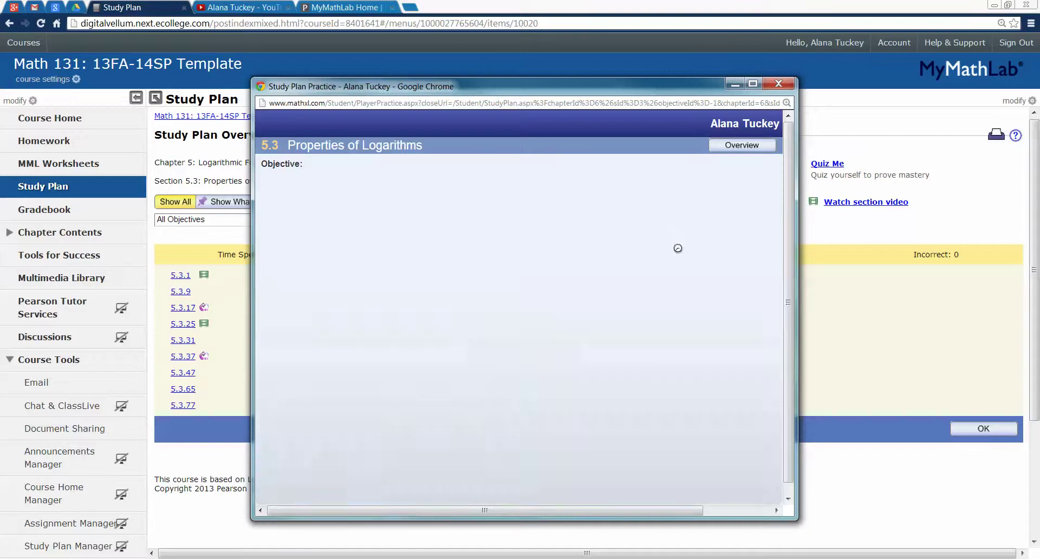
{"action": "left_click", "coordinate": [754, 83]}
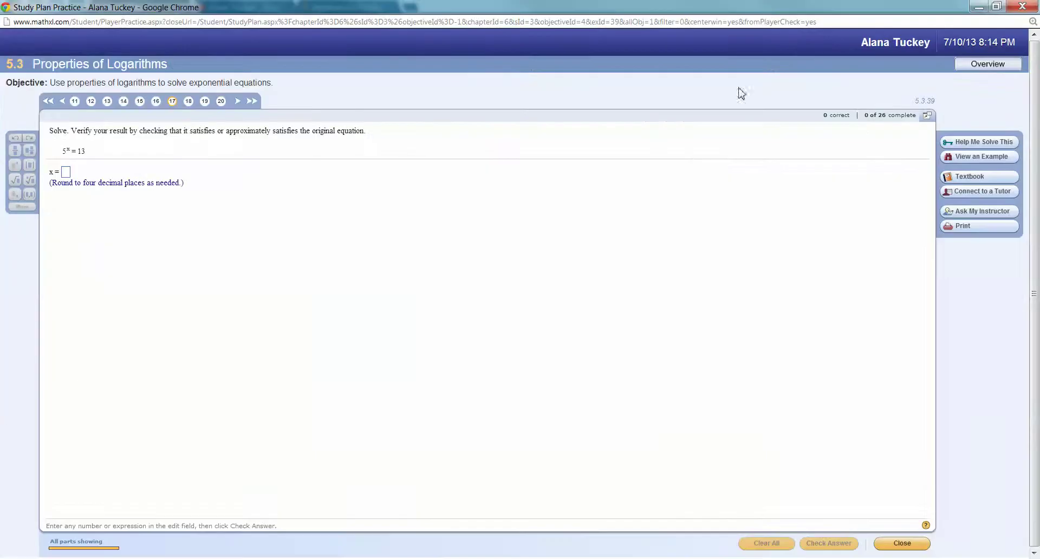
{"action": "left_click", "coordinate": [982, 156]}
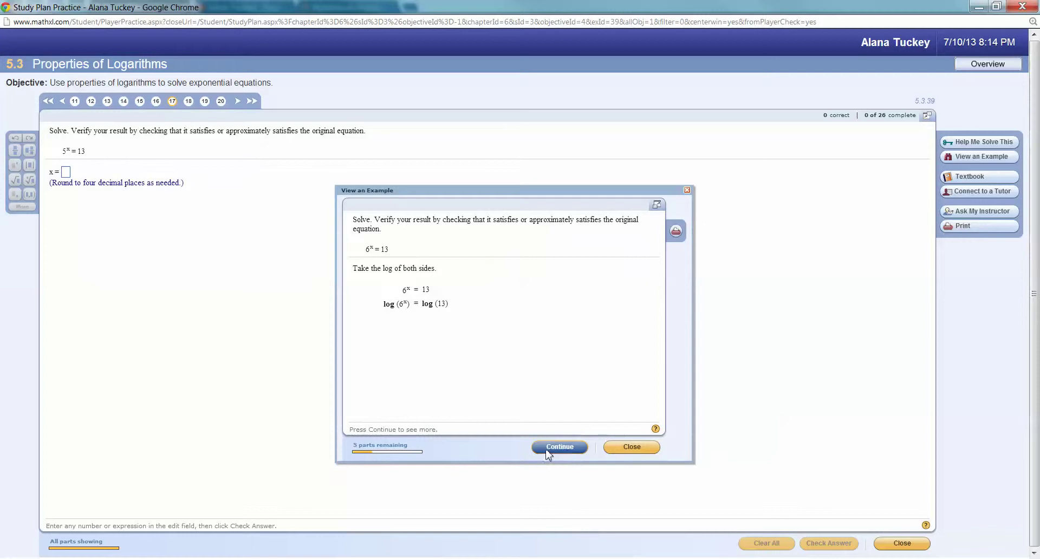
{"action": "left_click", "coordinate": [568, 453]}
{"action": "left_click", "coordinate": [568, 453]}
{"action": "left_click", "coordinate": [568, 453]}
{"action": "left_click", "coordinate": [568, 453]}
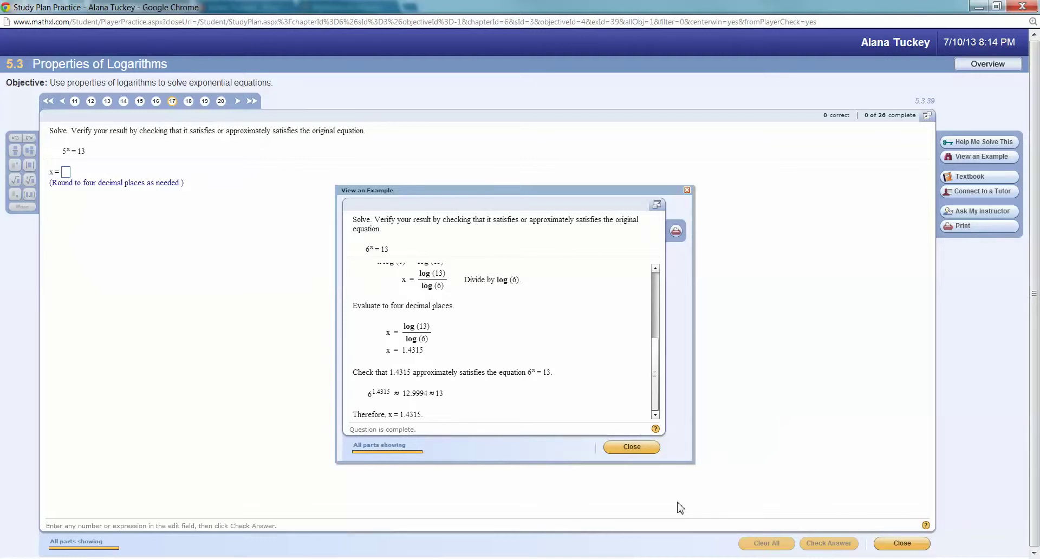
{"action": "left_click", "coordinate": [632, 447]}
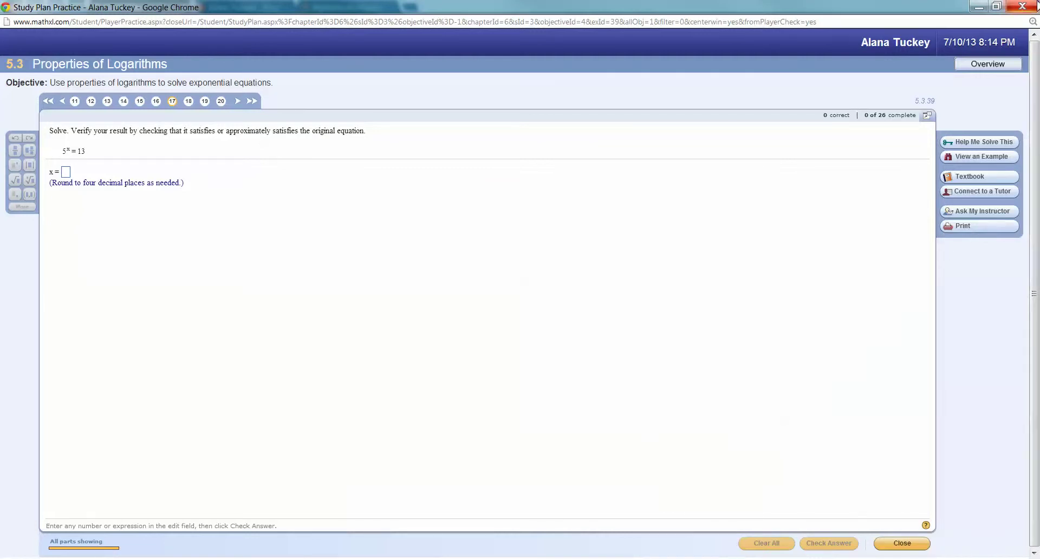
{"action": "left_click", "coordinate": [1035, 6]}
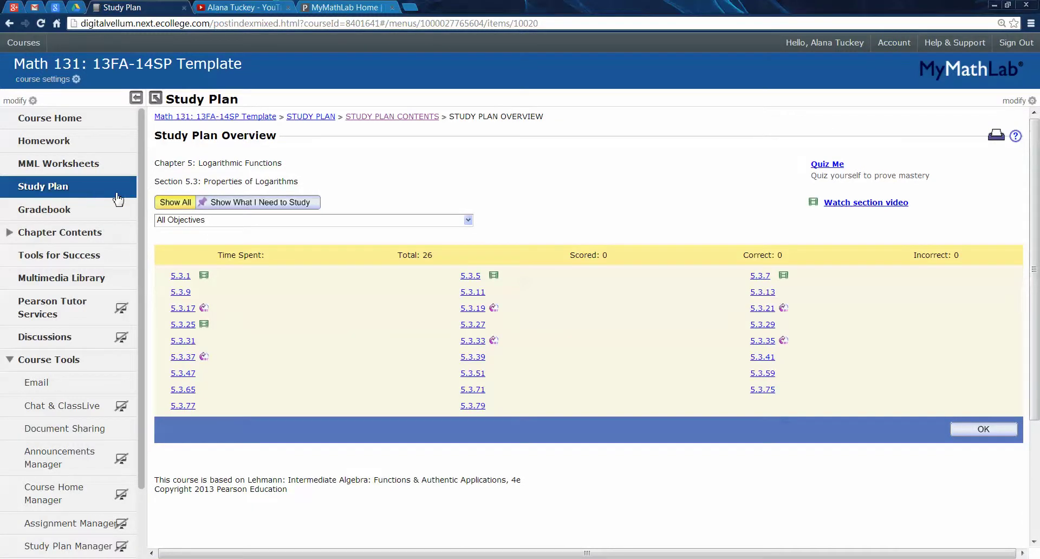
- Open practice exercise 5.3.27 from the Properties of Logarithms section in a maximized window
{"action": "scroll", "coordinate": [135, 173], "scroll_direction": "down", "scroll_amount": 2}
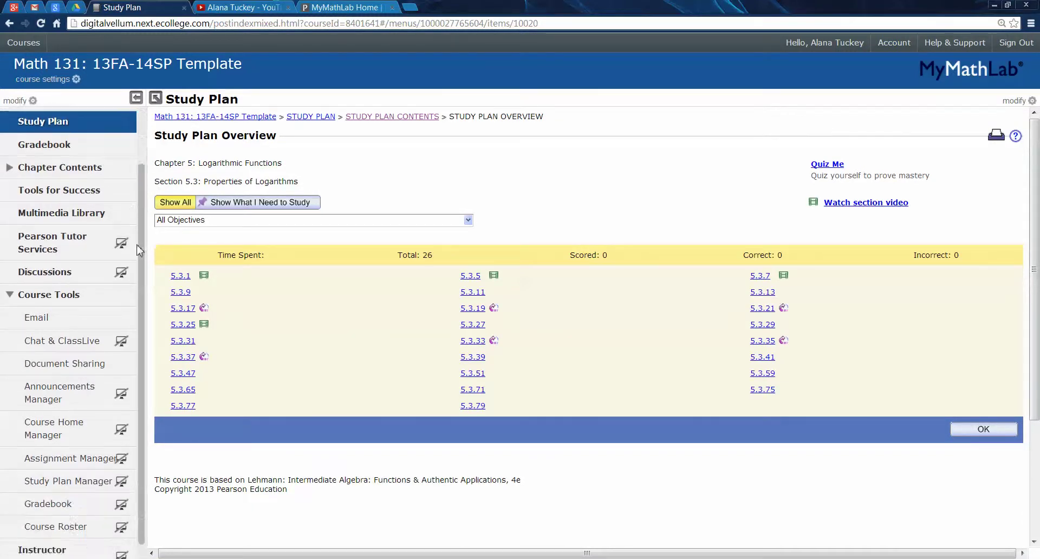
{"action": "scroll", "coordinate": [136, 157], "scroll_direction": "up", "scroll_amount": 2}
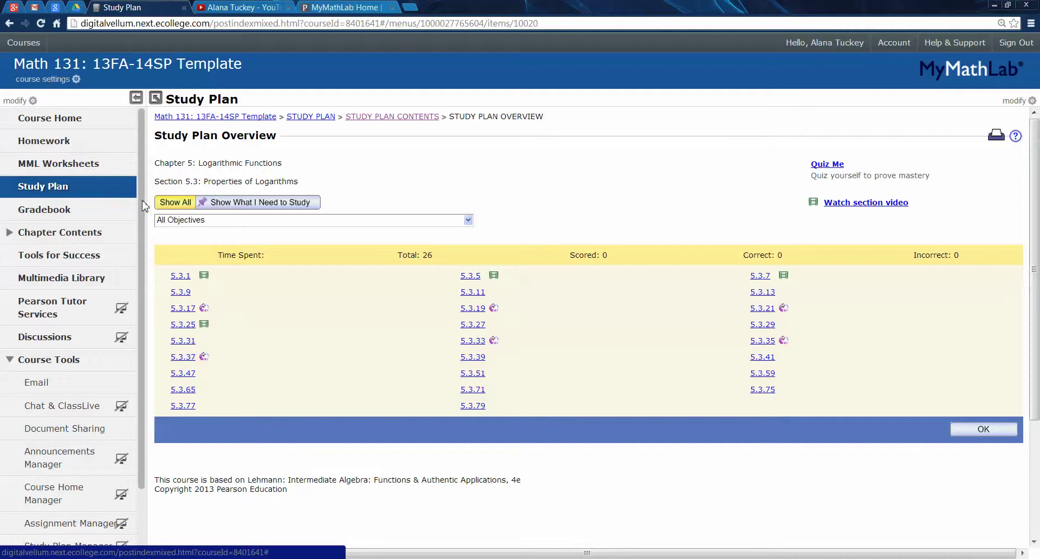
{"action": "left_click", "coordinate": [469, 324]}
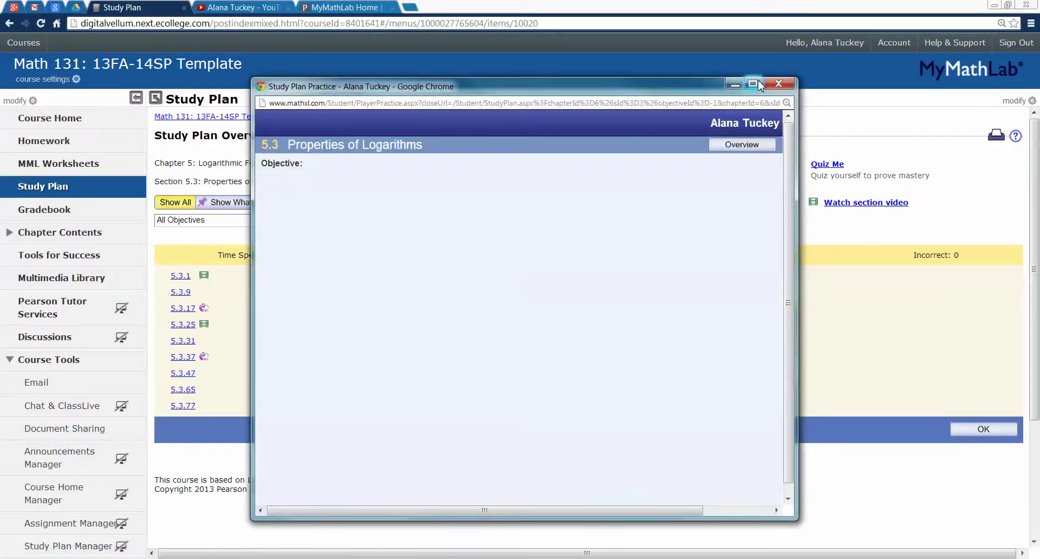
{"action": "left_click", "coordinate": [753, 84]}
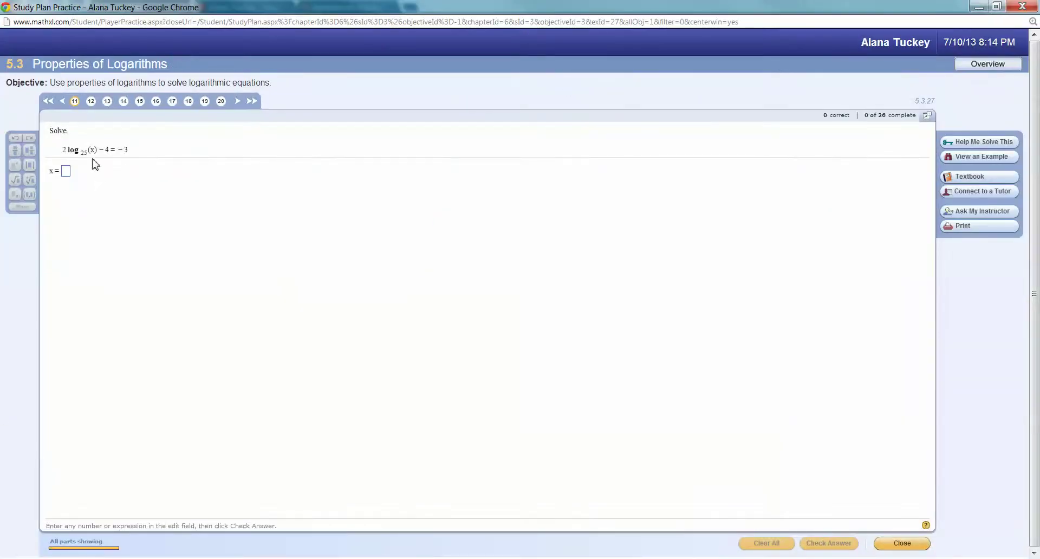
- Submit 2 as the answer for x three times, dismissing the feedback each time, and load a similar exercise
{"action": "left_click", "coordinate": [66, 171]}
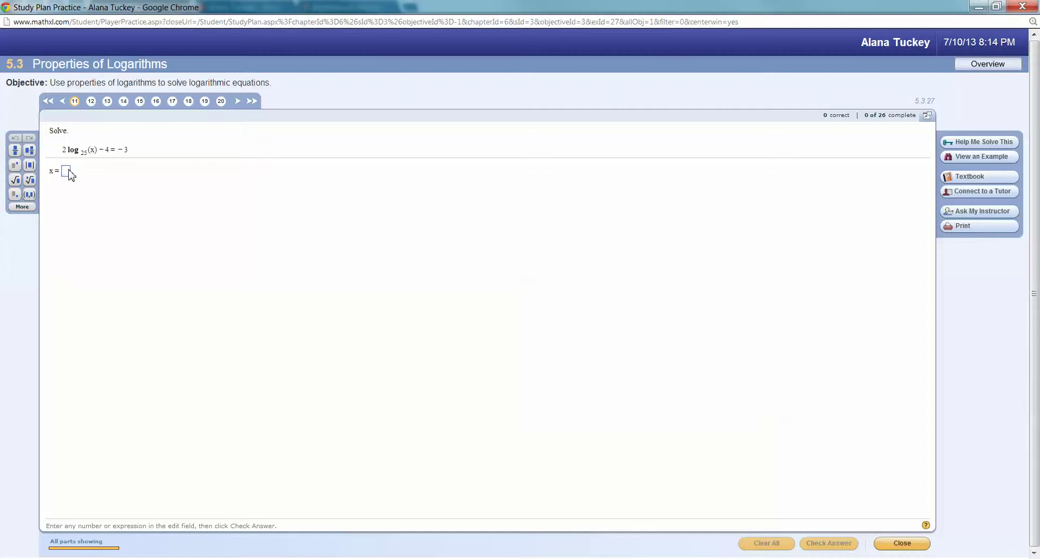
{"action": "type", "text": "2"}
{"action": "key", "text": "Return"}
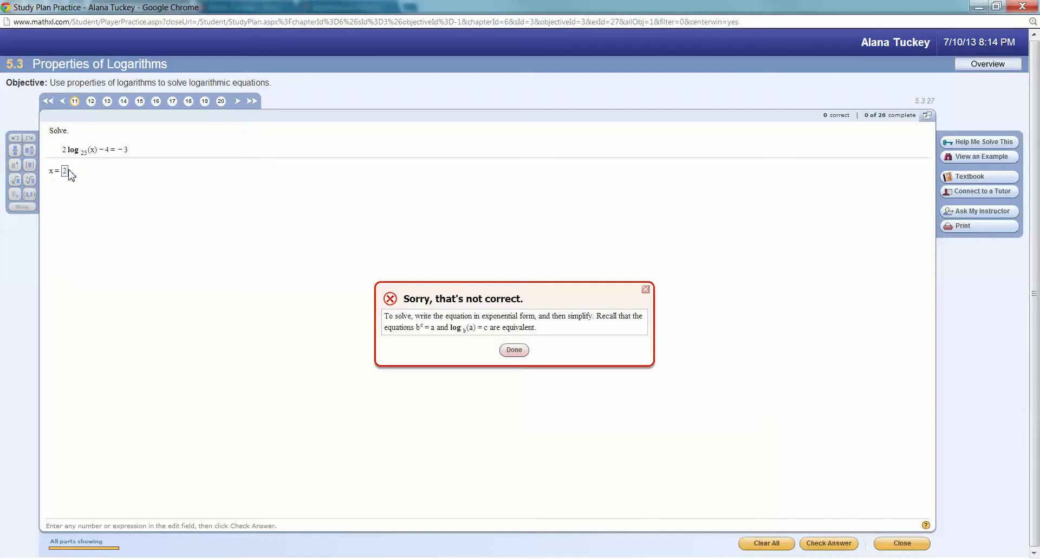
{"action": "left_click", "coordinate": [514, 350]}
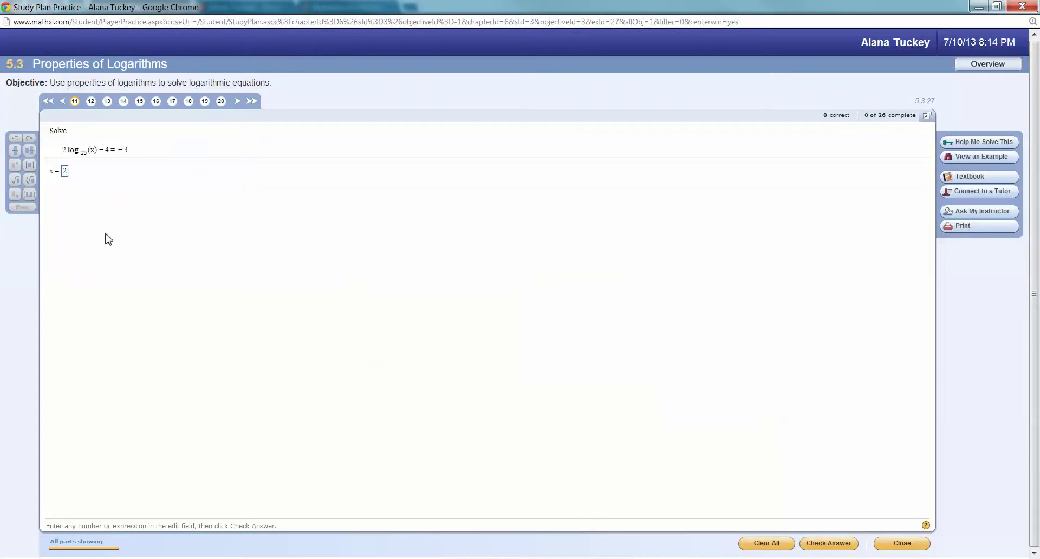
{"action": "double_click", "coordinate": [68, 173]}
{"action": "key", "text": "Return"}
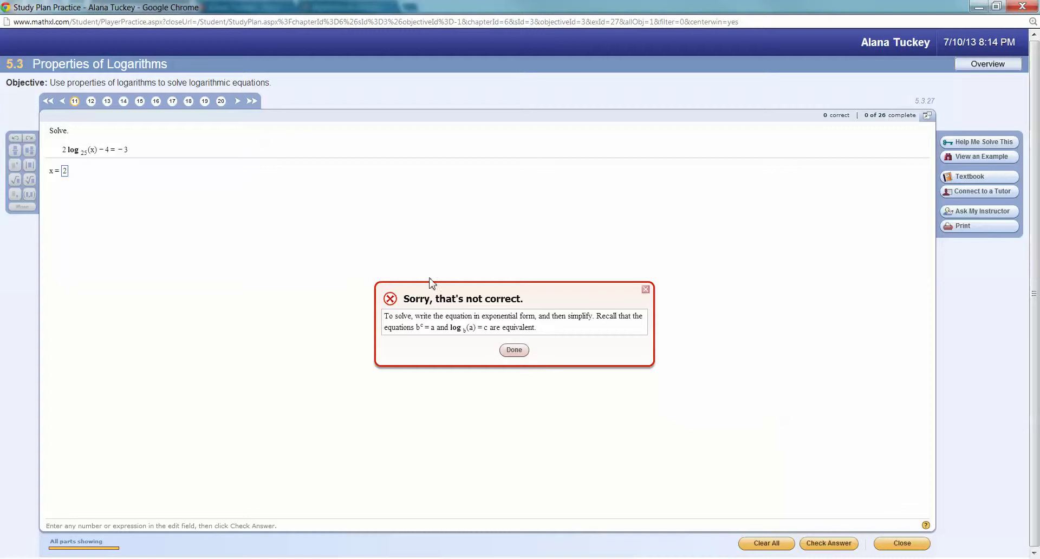
{"action": "left_click", "coordinate": [514, 350]}
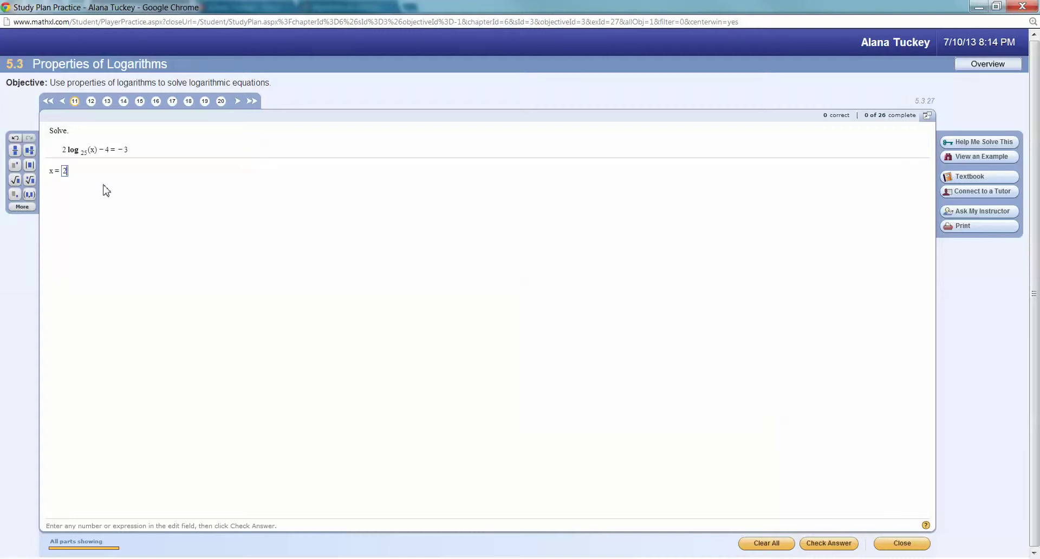
{"action": "key", "text": "Return"}
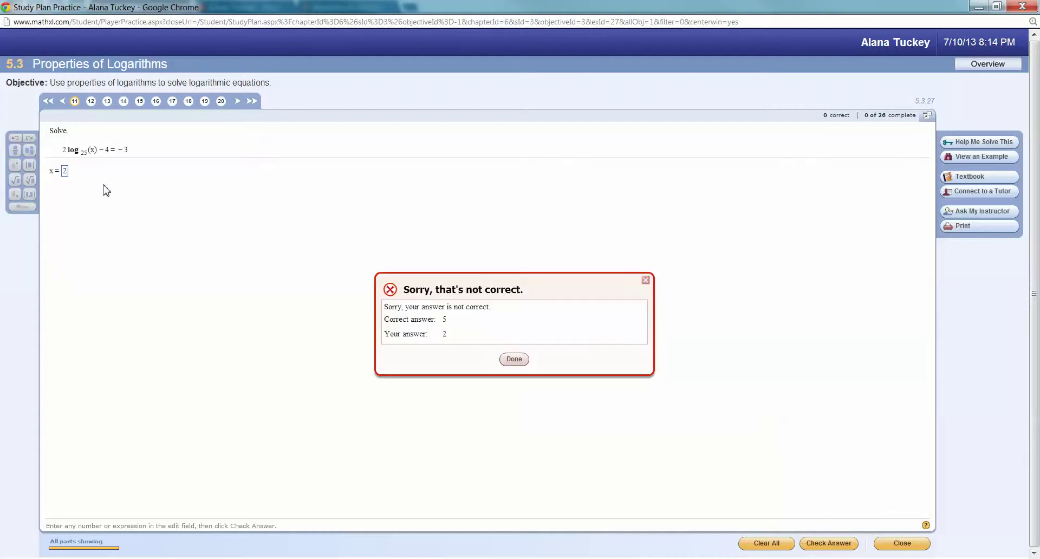
{"action": "left_click", "coordinate": [514, 360]}
{"action": "left_click", "coordinate": [833, 548]}
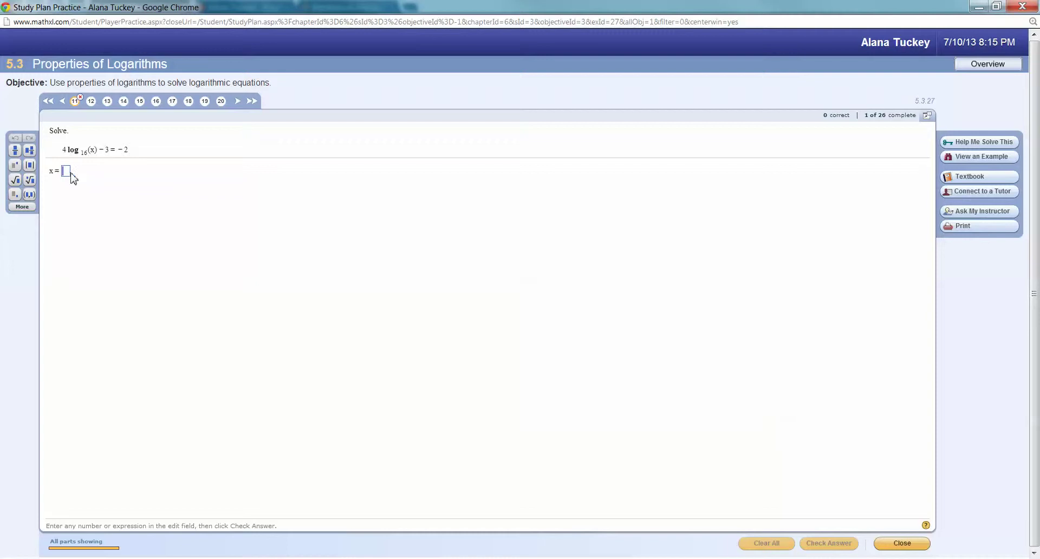
- Close the practice exercise and open the course Gradebook to examine the results page
{"action": "left_click", "coordinate": [1023, 6]}
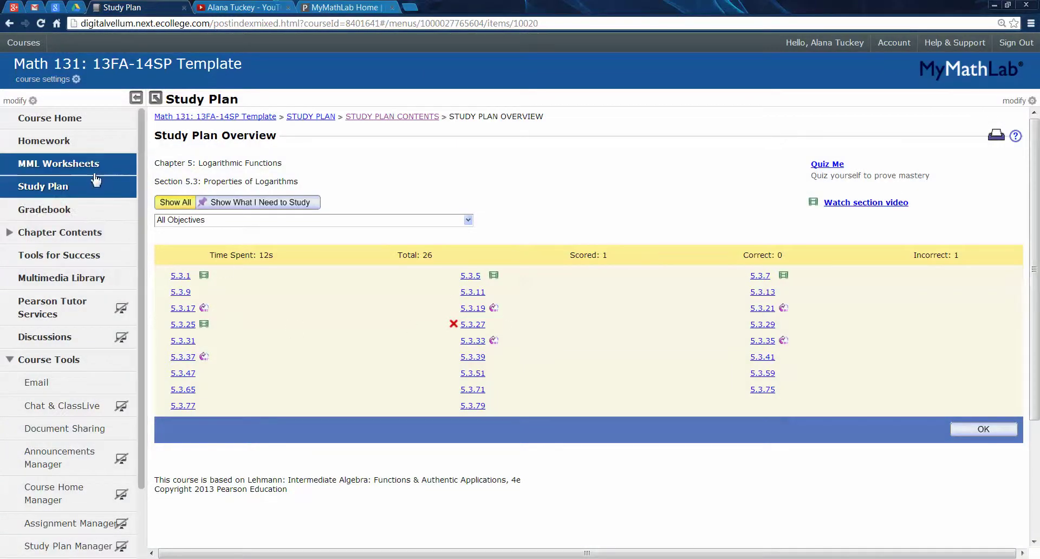
{"action": "left_click", "coordinate": [66, 215]}
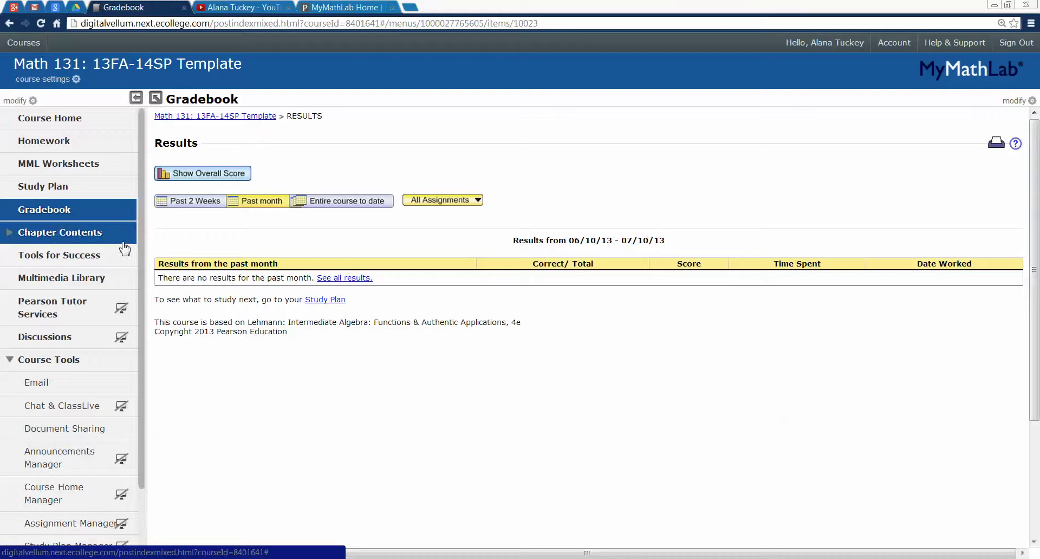
- Expand Chapter Contents and Chapter 3, and open the Section 3.2 page
{"action": "left_click", "coordinate": [51, 236]}
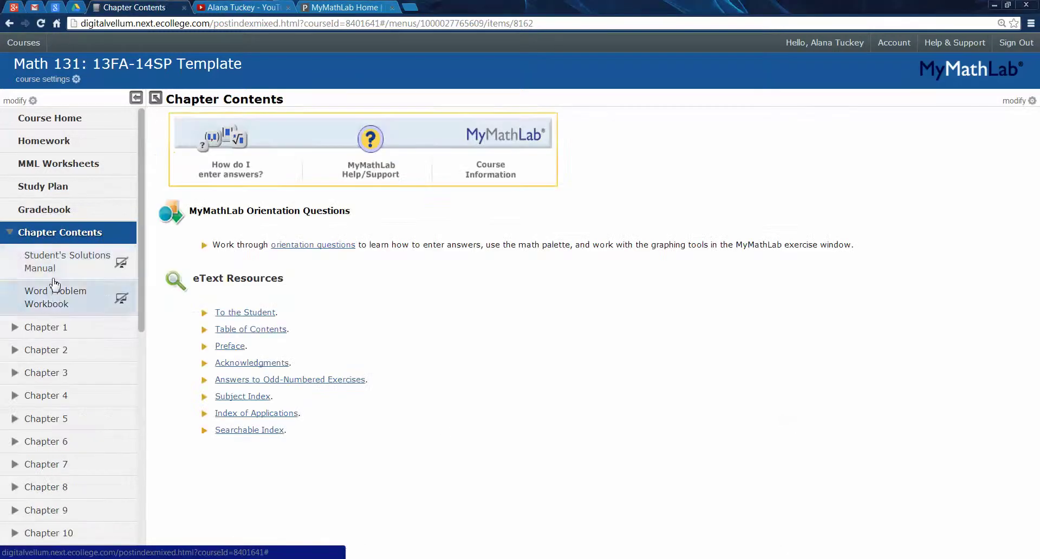
{"action": "scroll", "coordinate": [60, 281], "scroll_direction": "down", "scroll_amount": 2}
{"action": "left_click", "coordinate": [18, 263]}
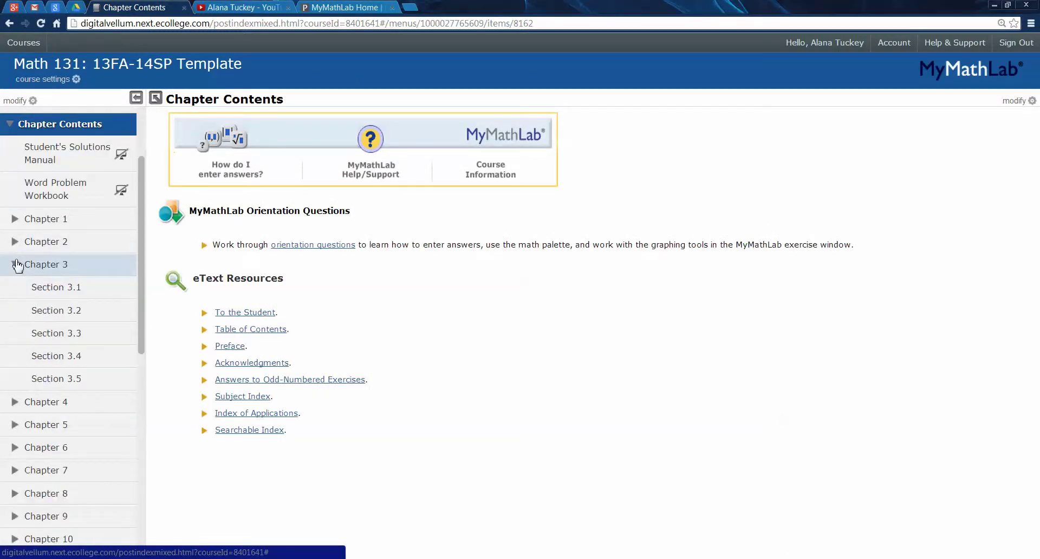
{"action": "left_click", "coordinate": [98, 319]}
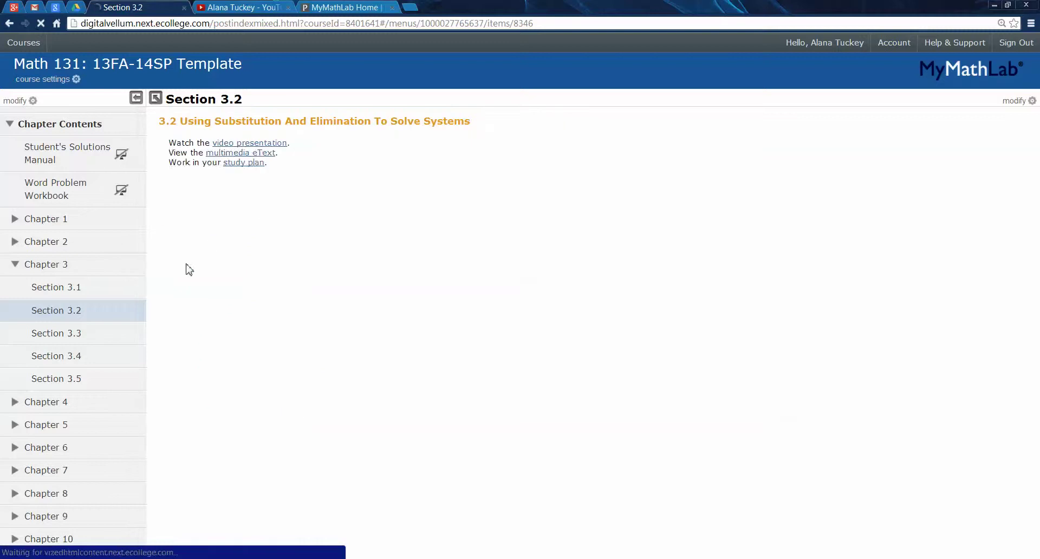
- Open the multimedia eText for Section 3.2 in a maximized window, zoom in and page ahead to page 117
{"action": "left_click", "coordinate": [257, 163]}
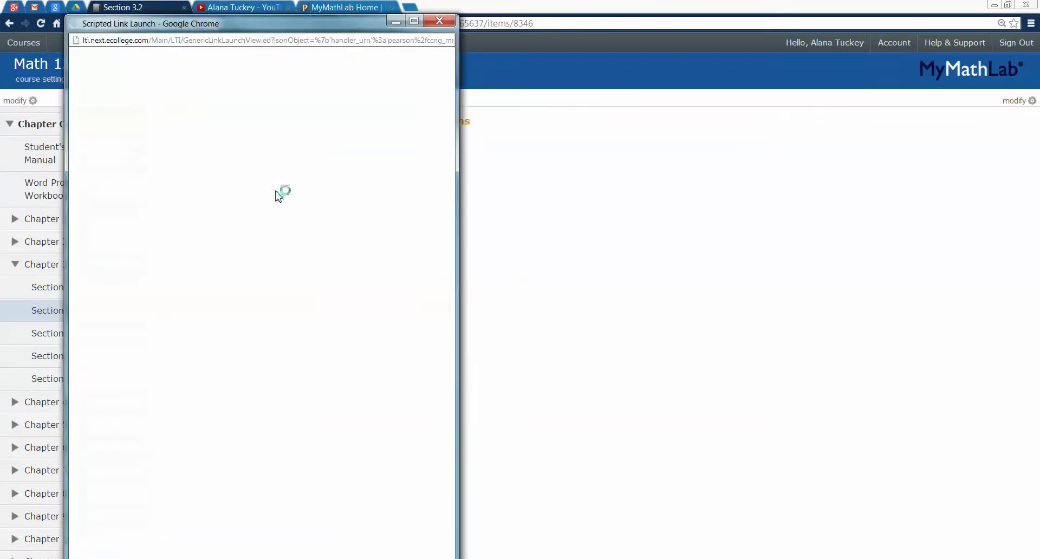
{"action": "left_click_drag", "start_coordinate": [286, 17], "coordinate": [569, 17]}
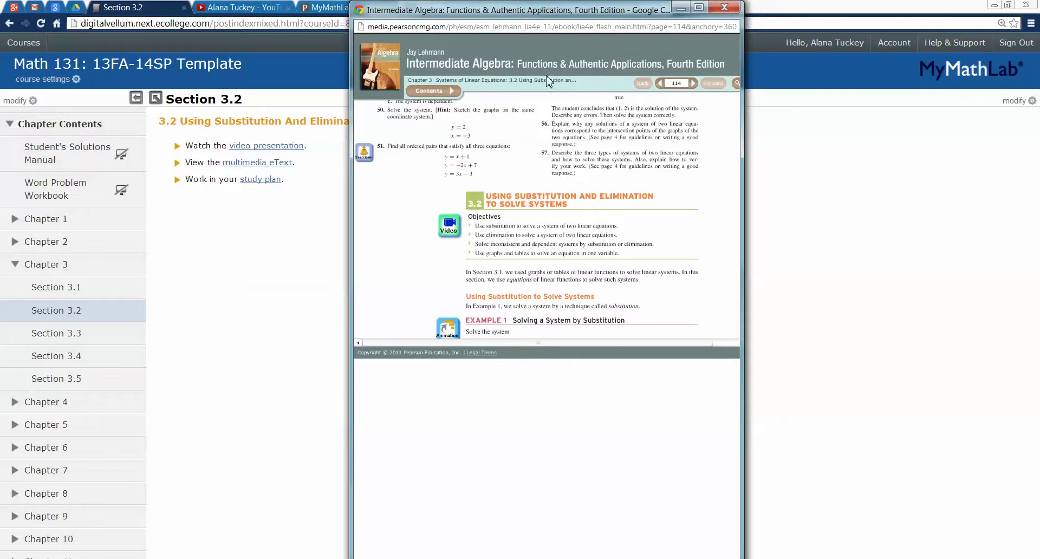
{"action": "left_click", "coordinate": [699, 7]}
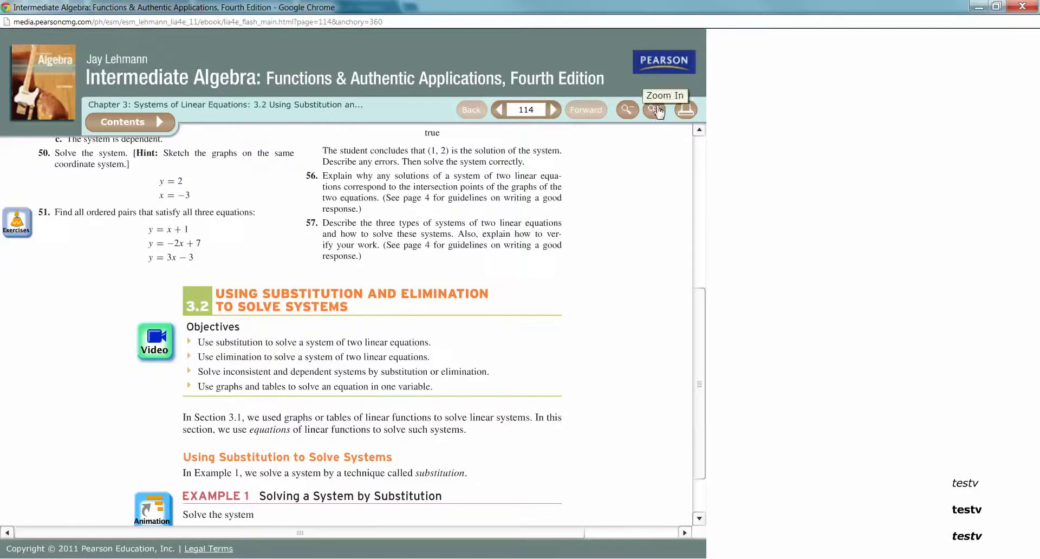
{"action": "left_click", "coordinate": [654, 110]}
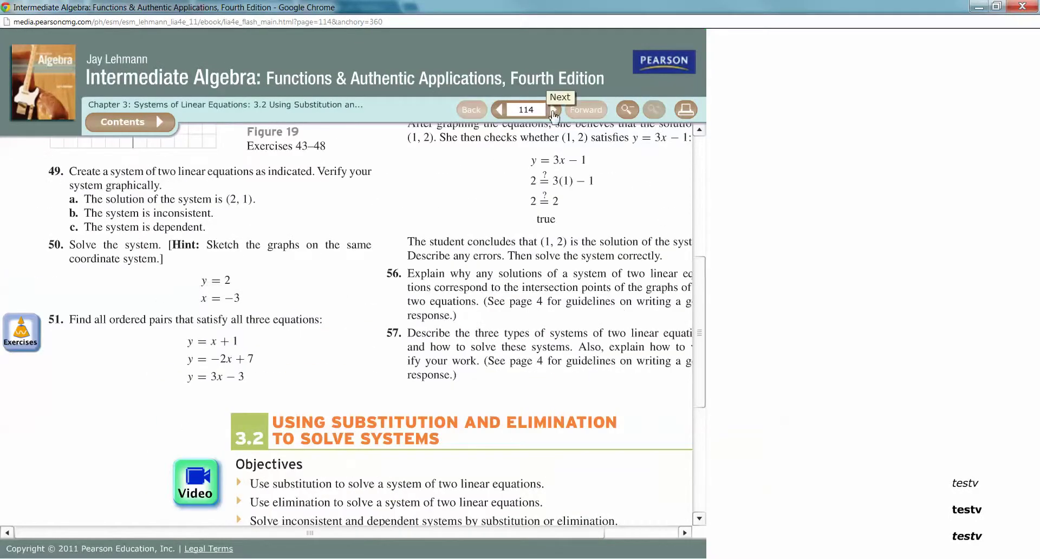
{"action": "left_click", "coordinate": [554, 110]}
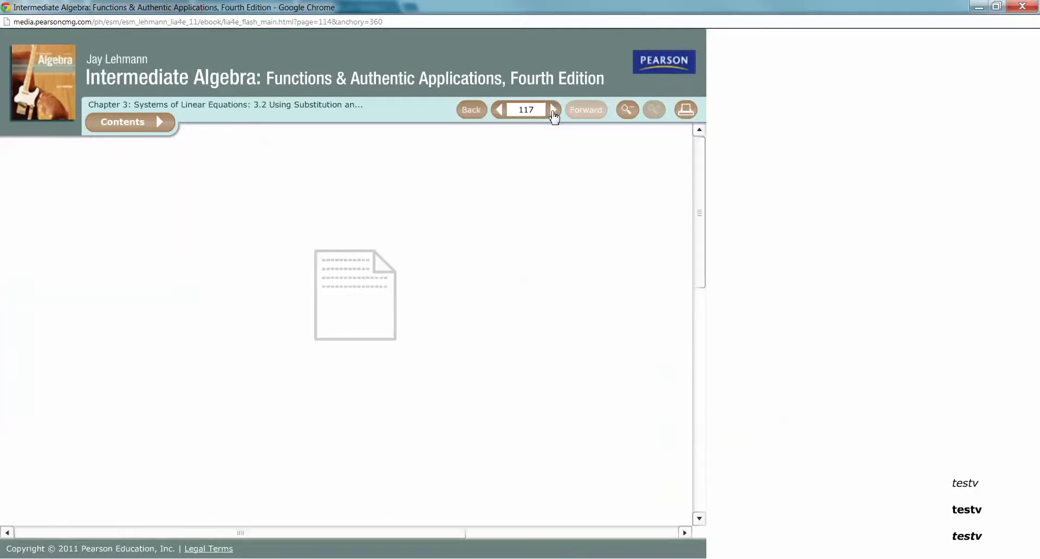
- Launch the You Try It exercise beside Example 4, and close both the exercise and the eText
{"action": "left_click_drag", "start_coordinate": [700, 220], "coordinate": [703, 266]}
{"action": "left_click", "coordinate": [212, 216]}
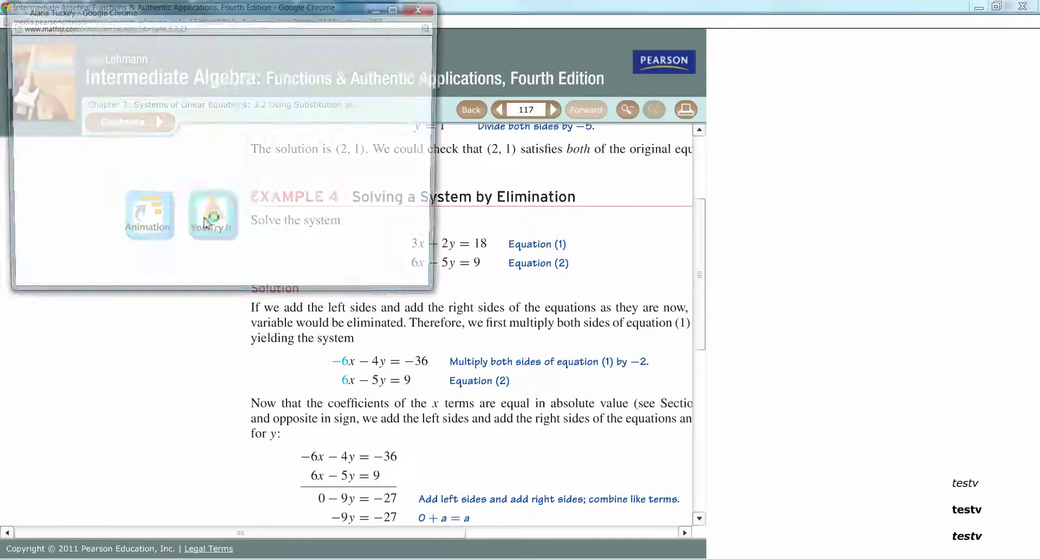
{"action": "left_click_drag", "start_coordinate": [235, 18], "coordinate": [608, 57]}
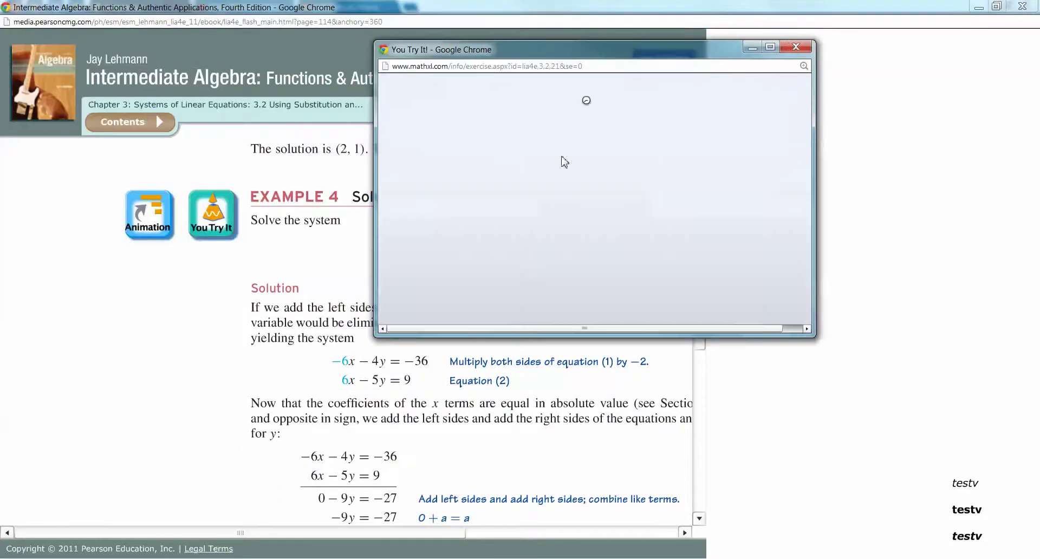
{"action": "left_click", "coordinate": [795, 43]}
{"action": "left_click", "coordinate": [1023, 6]}
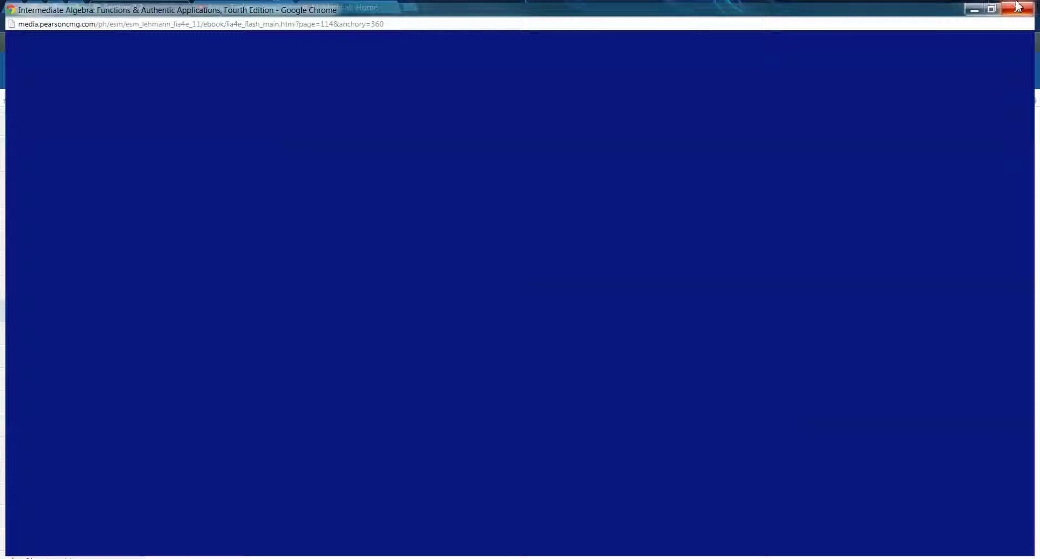
- Look over the chapter list, collapse Chapter Contents and open the Tools for Success page
{"action": "scroll", "coordinate": [109, 297], "scroll_direction": "down", "scroll_amount": 5}
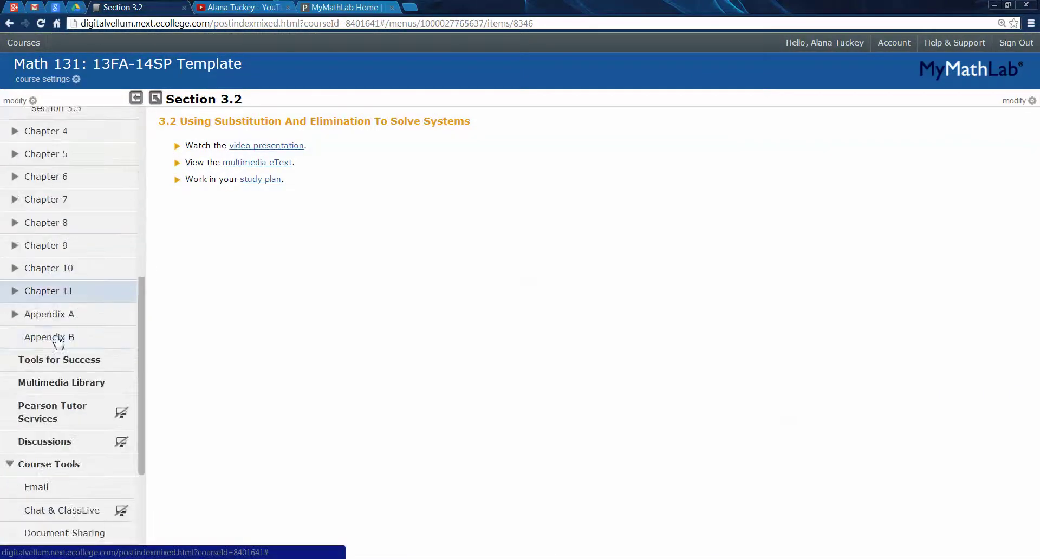
{"action": "scroll", "coordinate": [45, 345], "scroll_direction": "up", "scroll_amount": 6}
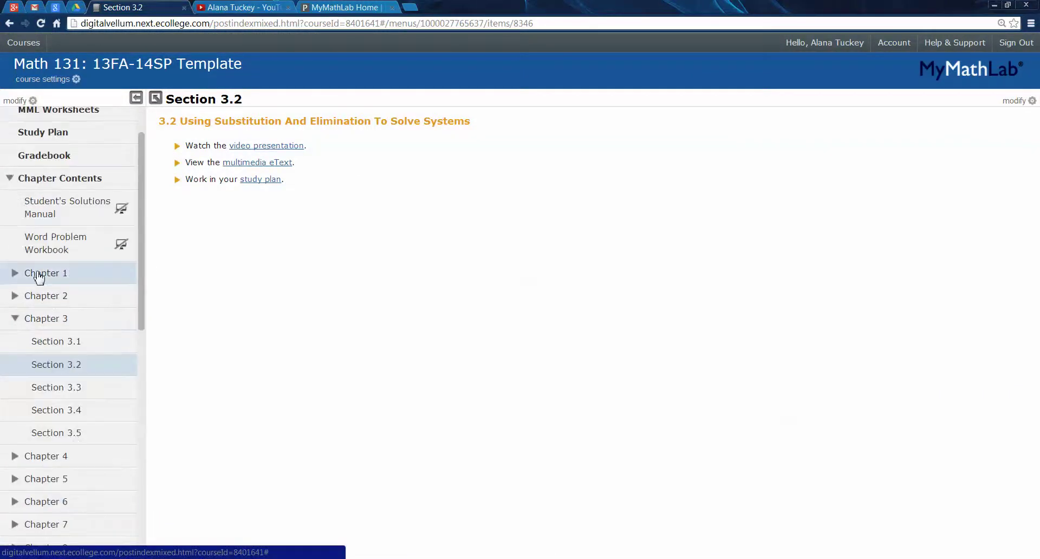
{"action": "left_click", "coordinate": [14, 177]}
{"action": "left_click", "coordinate": [51, 200]}
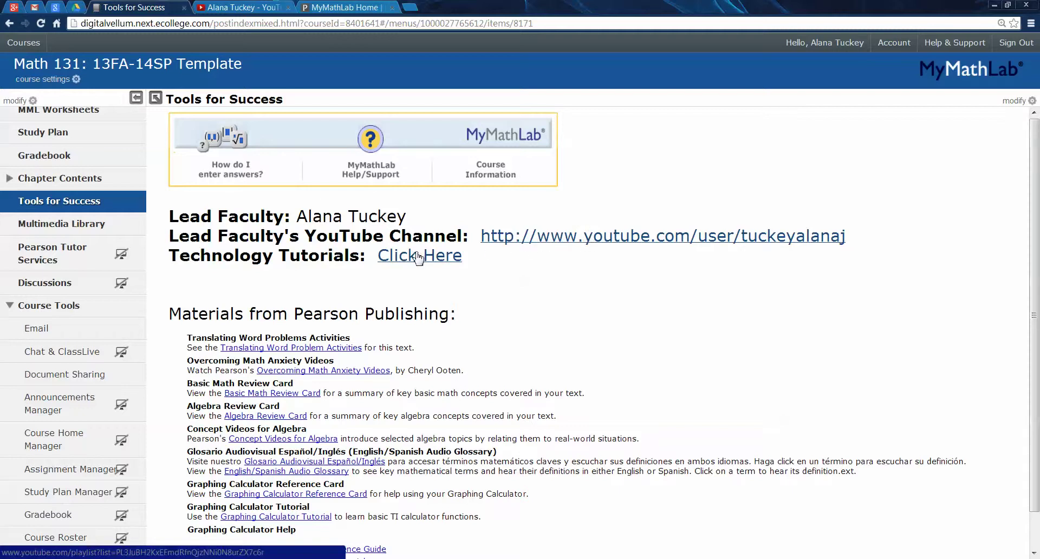
- Switch to the lead faculty's YouTube channel and look through its playlists, including Math 131 Technology Tutorials
{"action": "left_click", "coordinate": [242, 7]}
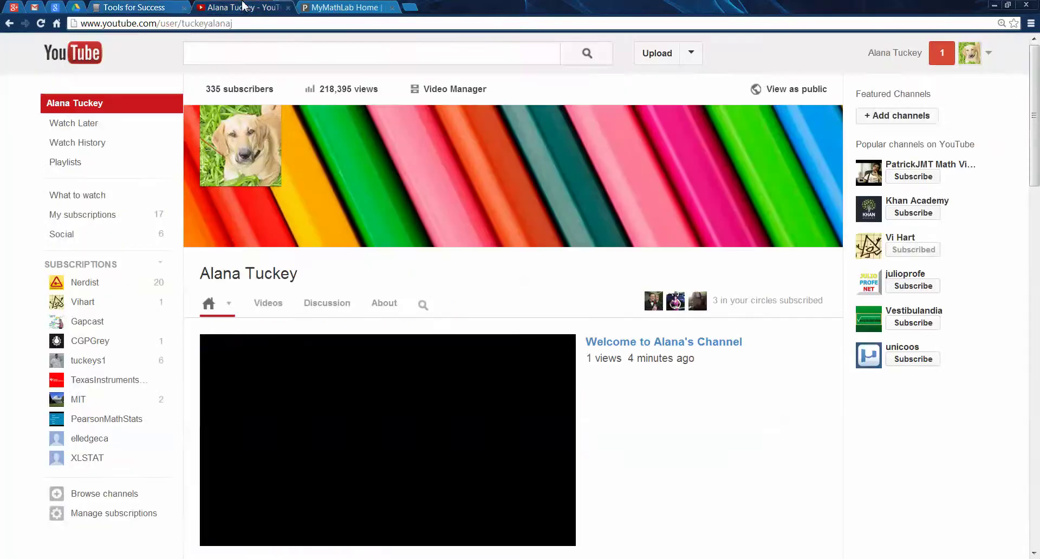
{"action": "scroll", "coordinate": [430, 311], "scroll_direction": "down", "scroll_amount": 7}
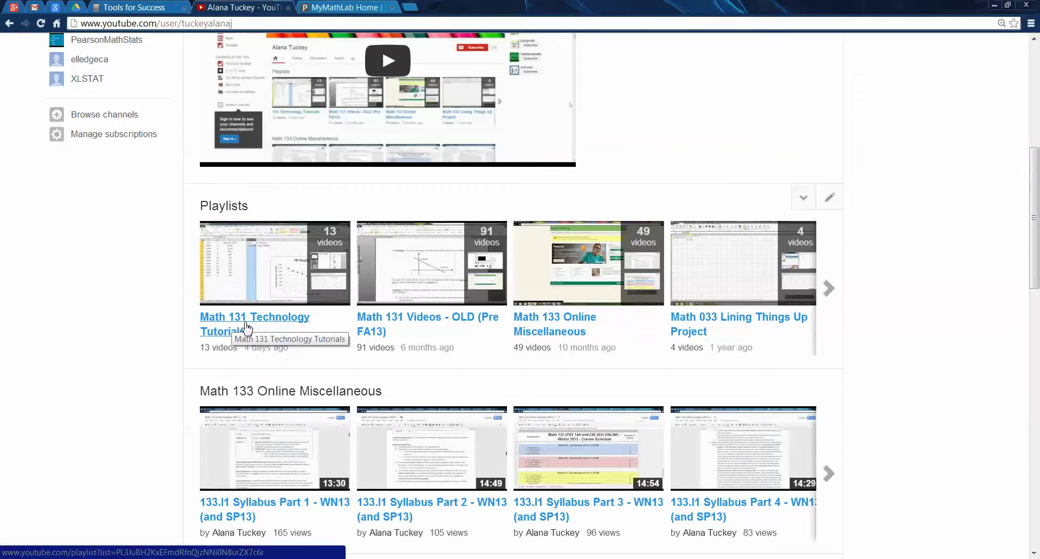
{"action": "scroll", "coordinate": [247, 328], "scroll_direction": "down", "scroll_amount": 2}
{"action": "scroll", "coordinate": [250, 330], "scroll_direction": "up", "scroll_amount": 3}
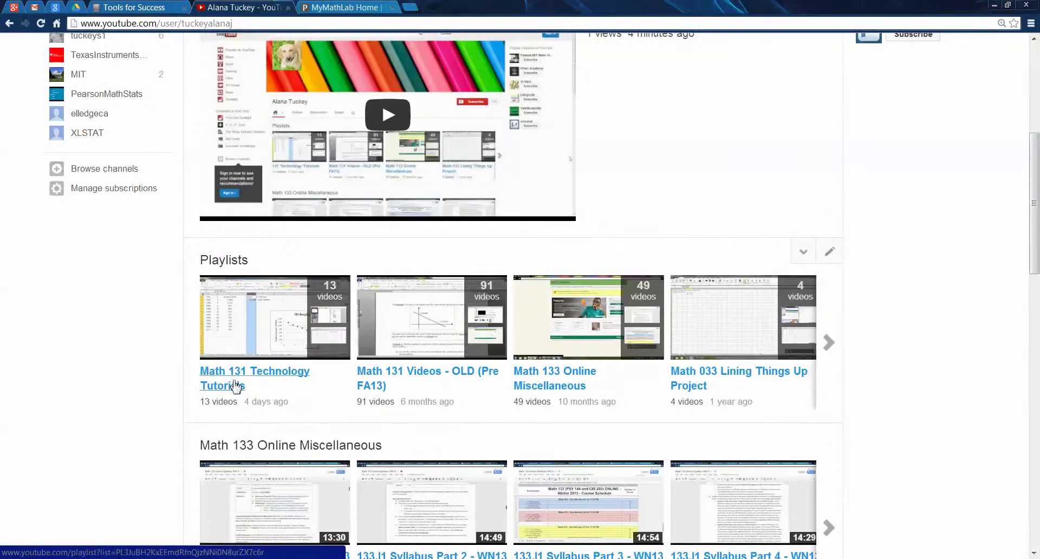
{"action": "scroll", "coordinate": [235, 386], "scroll_direction": "down", "scroll_amount": 1}
{"action": "scroll", "coordinate": [232, 330], "scroll_direction": "up", "scroll_amount": 1}
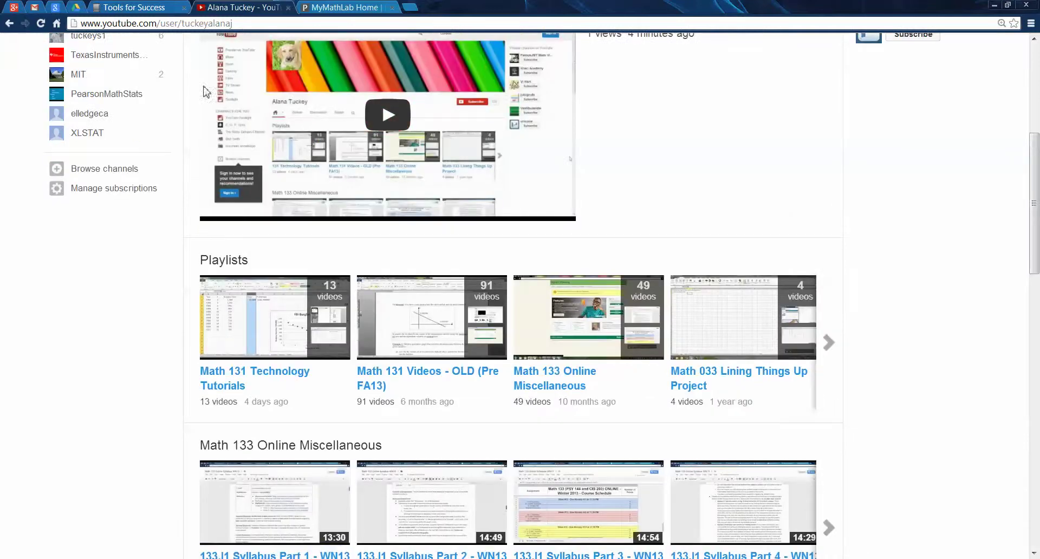
- Return to the Tools for Success page in MyMathLab and highlight the YouTube Channel and Technology Tutorials lines
{"action": "left_click", "coordinate": [134, 7]}
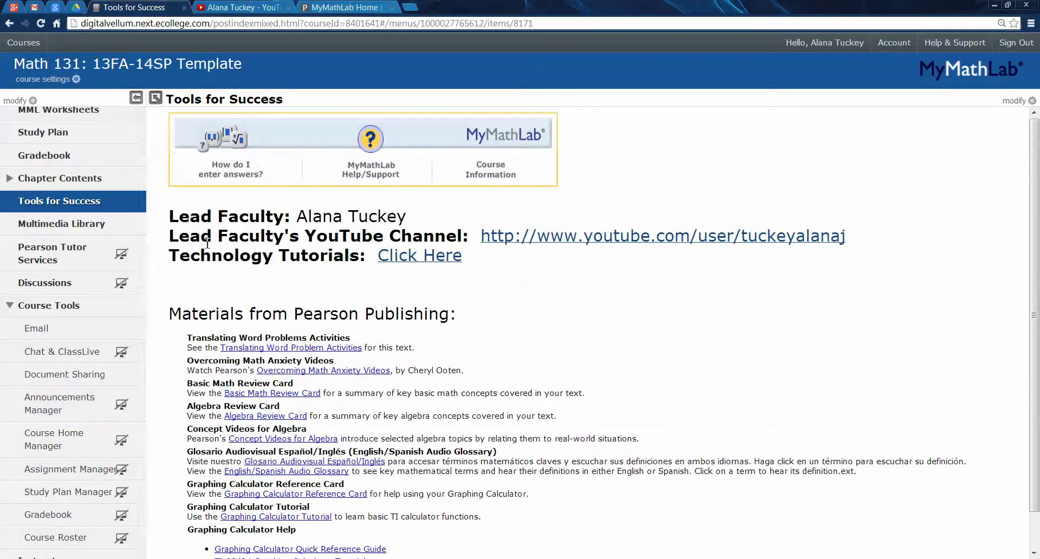
{"action": "left_click_drag", "start_coordinate": [208, 243], "coordinate": [472, 256]}
{"action": "left_click", "coordinate": [247, 256]}
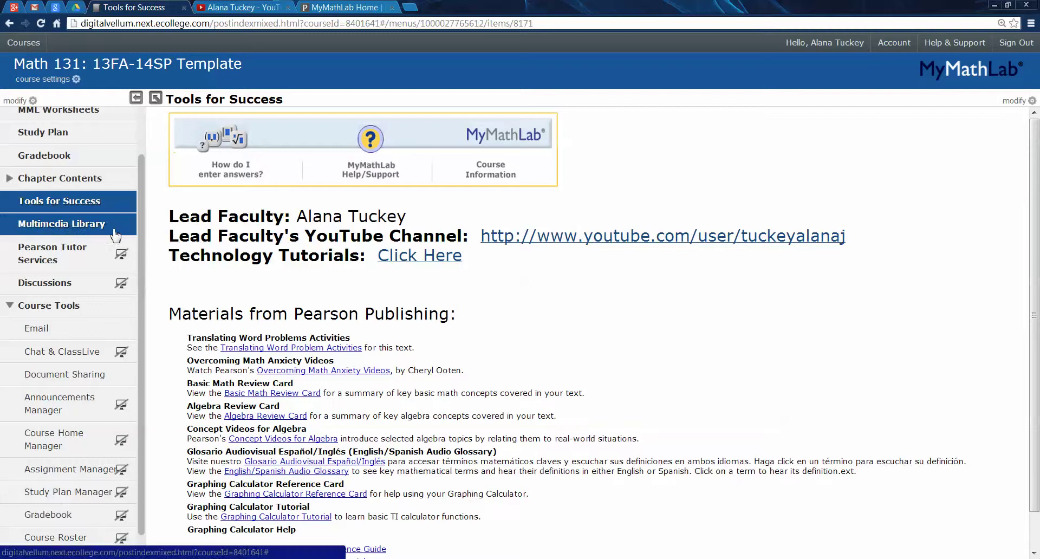
- Visit the Multimedia Library, return to Tools for Success and look over the Materials from Pearson Publishing
{"action": "left_click", "coordinate": [76, 223]}
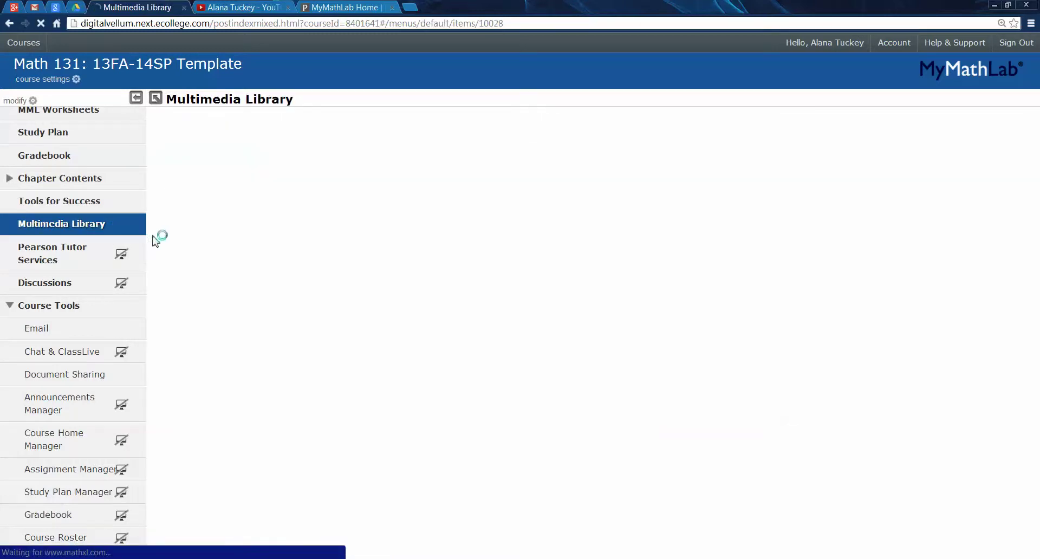
{"action": "left_click", "coordinate": [91, 209]}
{"action": "scroll", "coordinate": [299, 378], "scroll_direction": "down", "scroll_amount": 1}
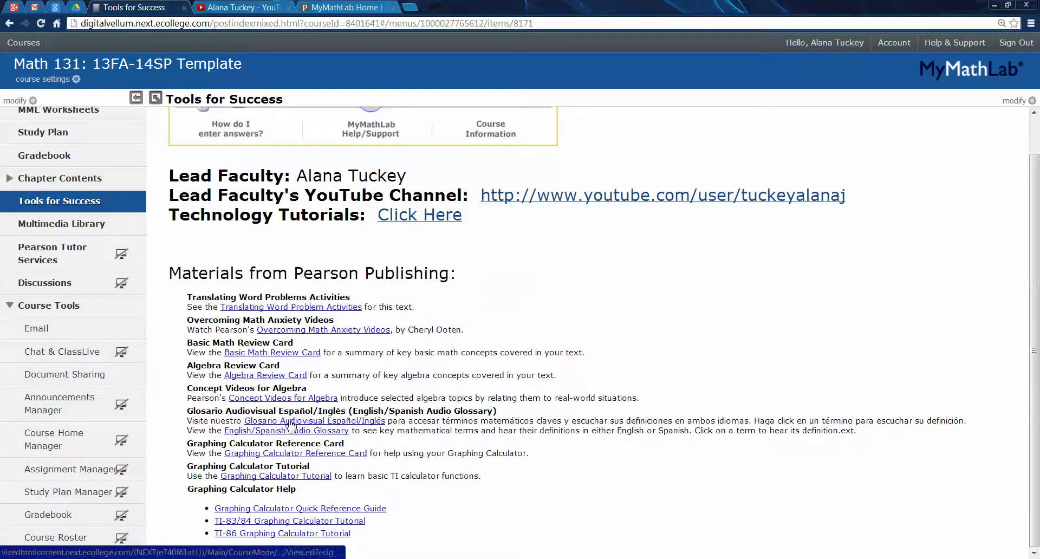
- View the Concept Videos for Algebra and the TI-83 topics in the Graphing Calculator Quick Reference Guide, closing each window after viewing
{"action": "left_click", "coordinate": [293, 399]}
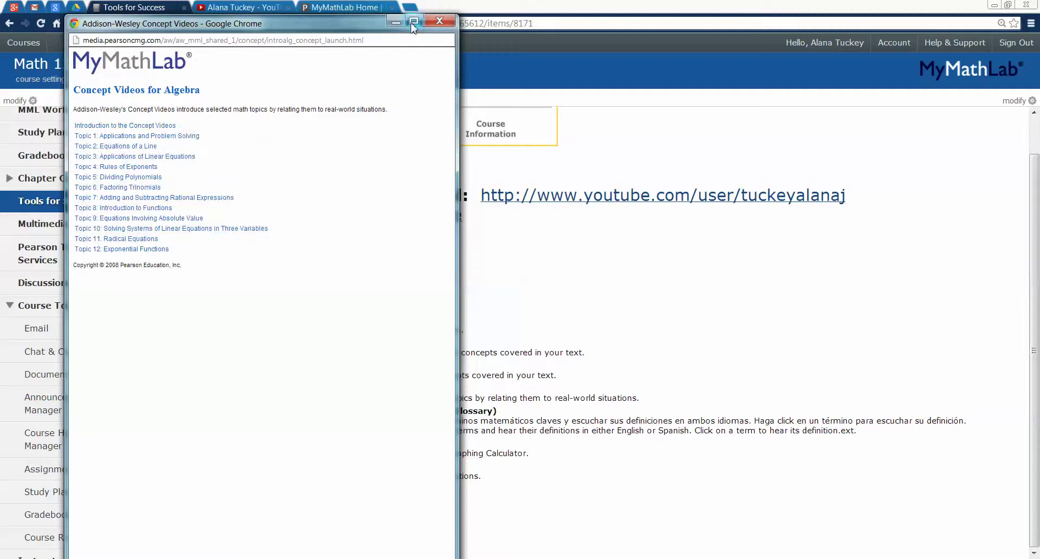
{"action": "left_click", "coordinate": [440, 20]}
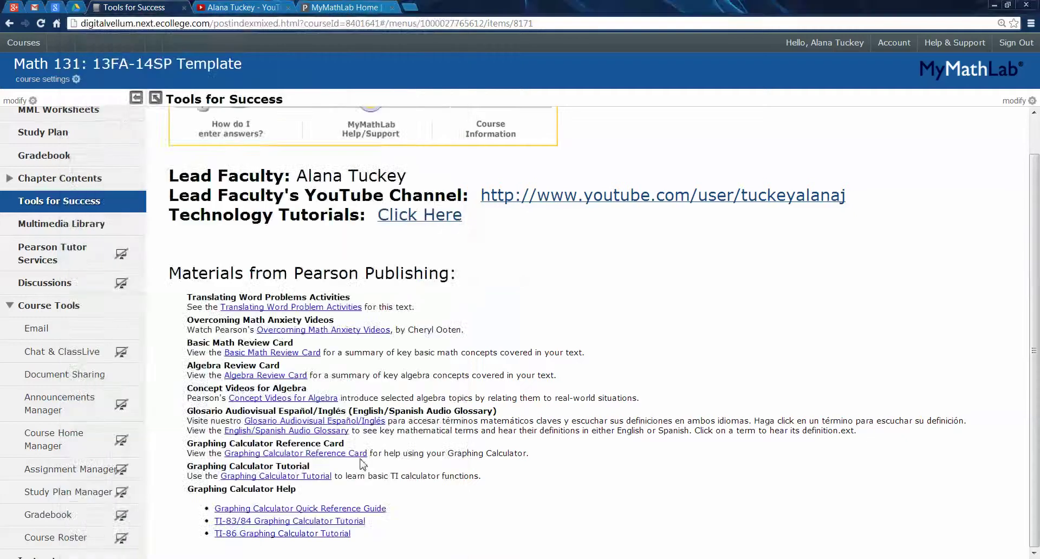
{"action": "left_click", "coordinate": [274, 509]}
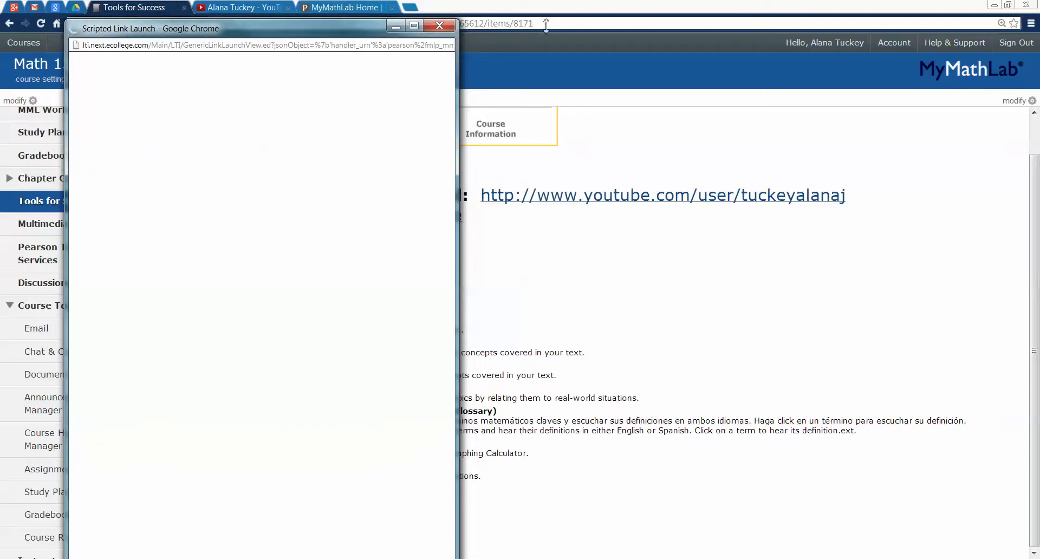
{"action": "left_click_drag", "start_coordinate": [354, 28], "coordinate": [773, 40]}
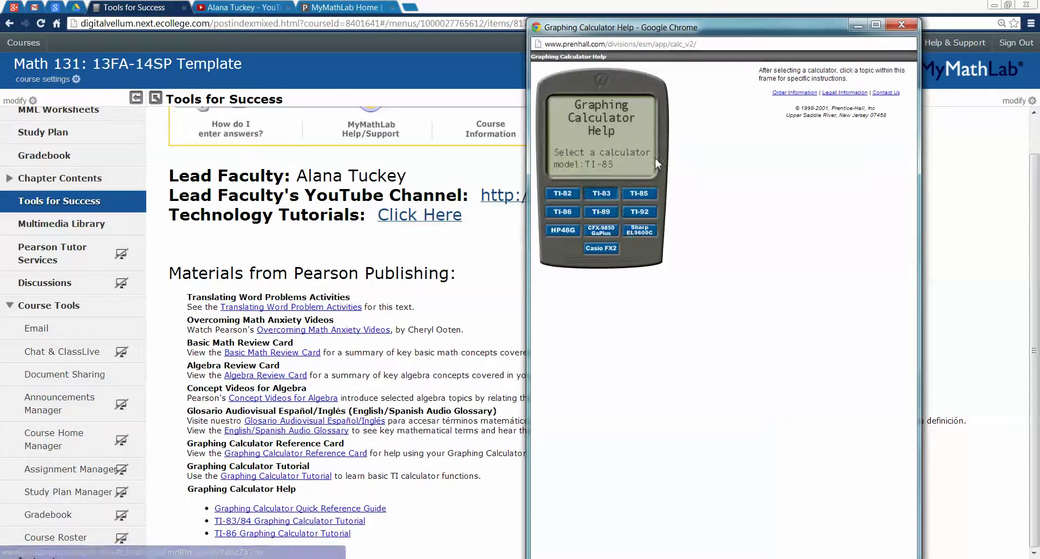
{"action": "left_click", "coordinate": [614, 197]}
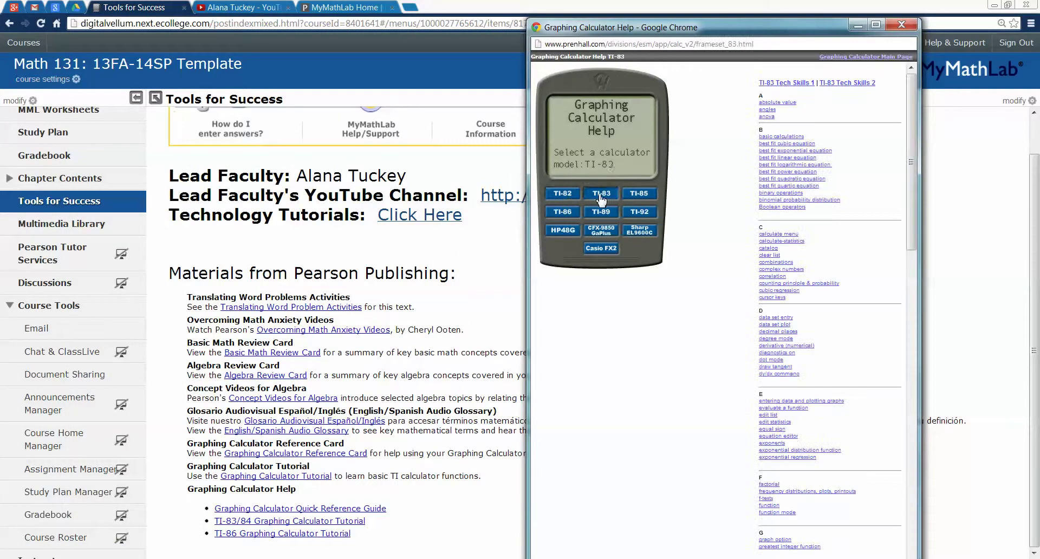
{"action": "left_click", "coordinate": [903, 24]}
- Find all media types for Chapter 3, Systems of Linear Equations, in the Multimedia Library and look over the listed resources
{"action": "left_click", "coordinate": [86, 223]}
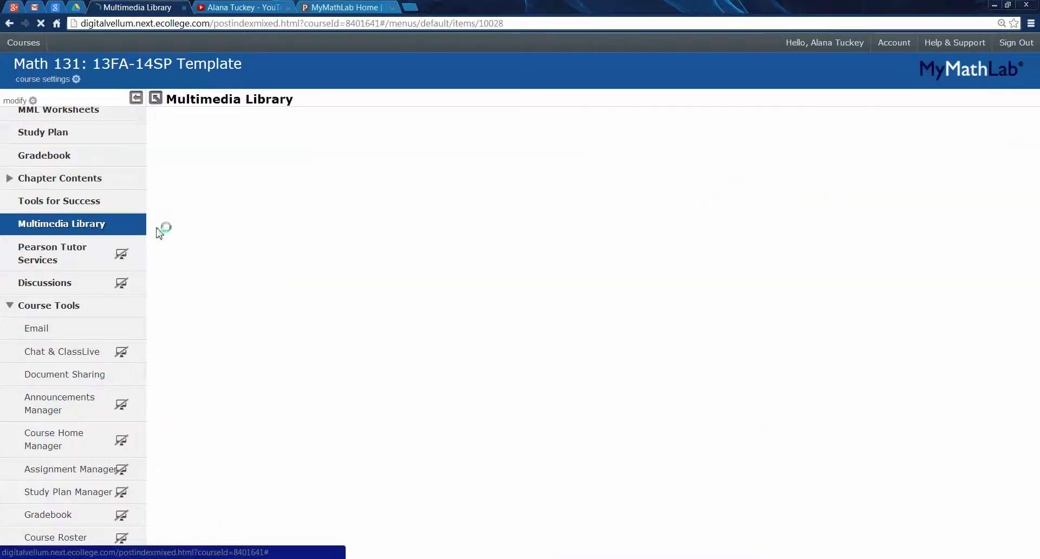
{"action": "left_click", "coordinate": [338, 232]}
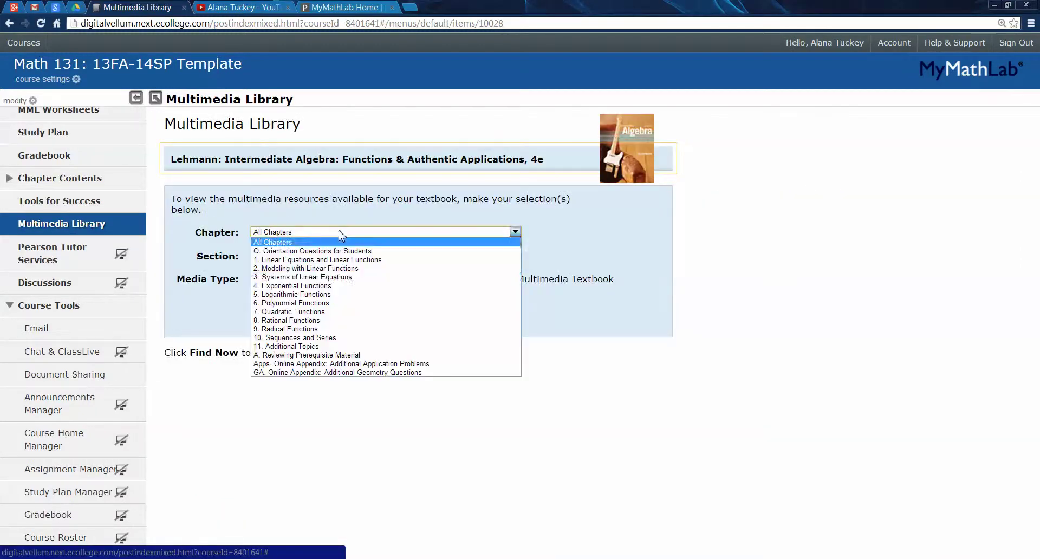
{"action": "left_click", "coordinate": [325, 268]}
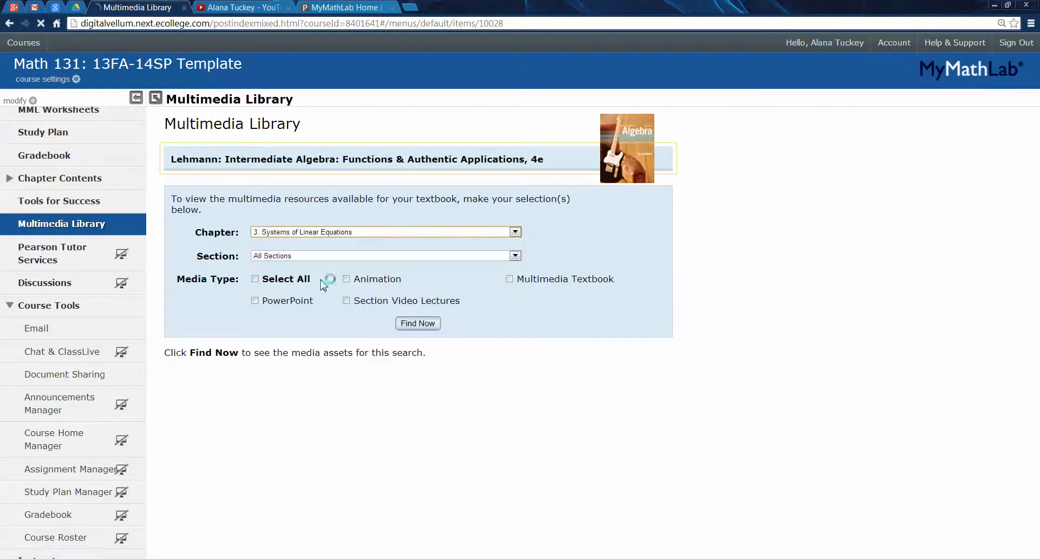
{"action": "left_click", "coordinate": [406, 319]}
{"action": "scroll", "coordinate": [726, 336], "scroll_direction": "down", "scroll_amount": 3}
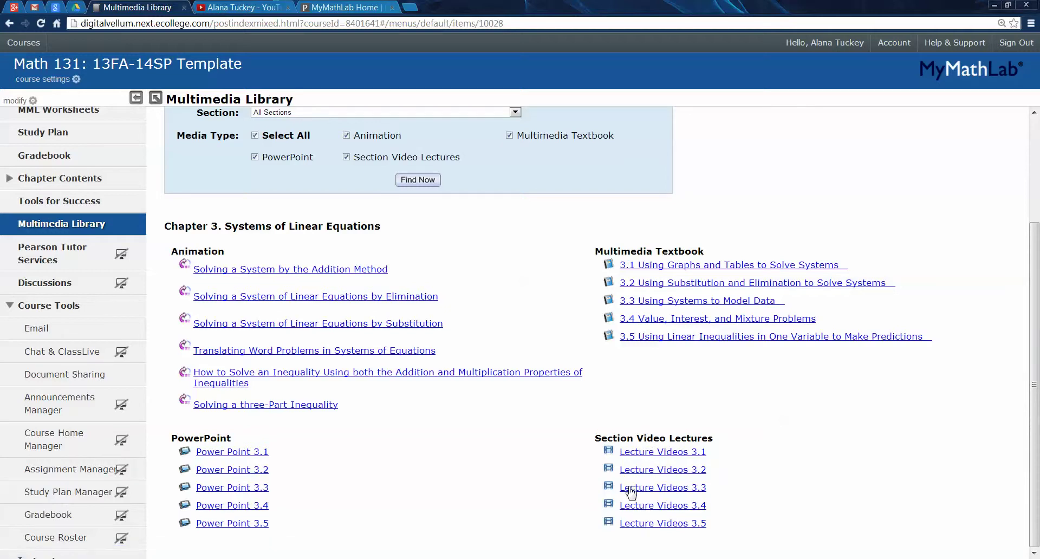
- Download Power Point 3.2, close its blank window and look back over the Multimedia Library selections and Chapter 3 resources
{"action": "left_click", "coordinate": [247, 471]}
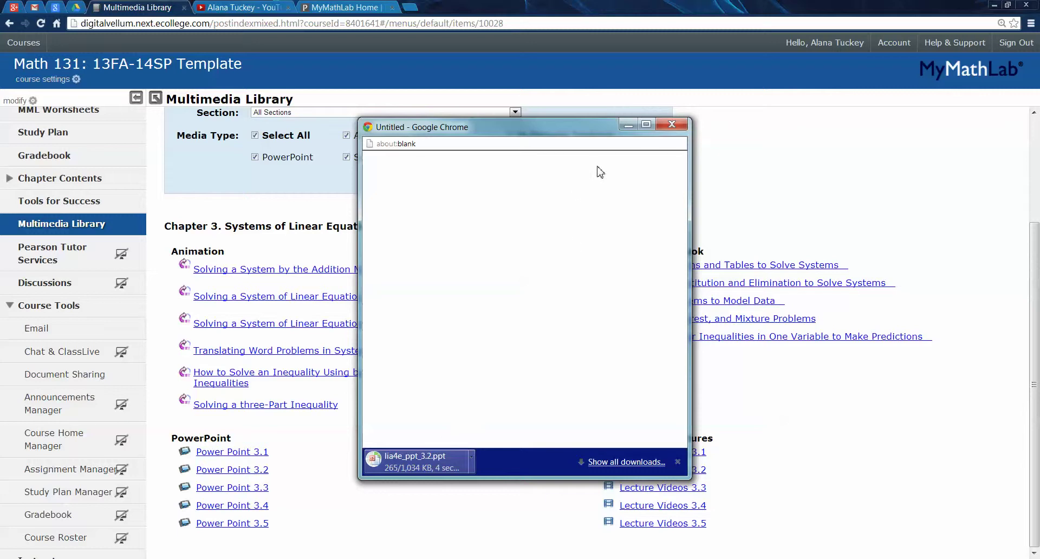
{"action": "left_click", "coordinate": [672, 125]}
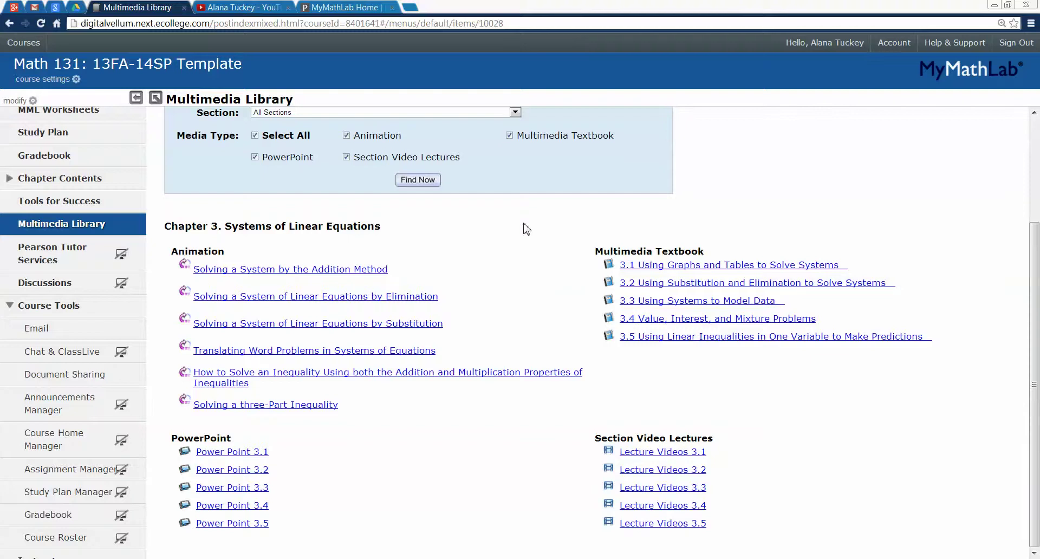
{"action": "scroll", "coordinate": [526, 229], "scroll_direction": "up", "scroll_amount": 3}
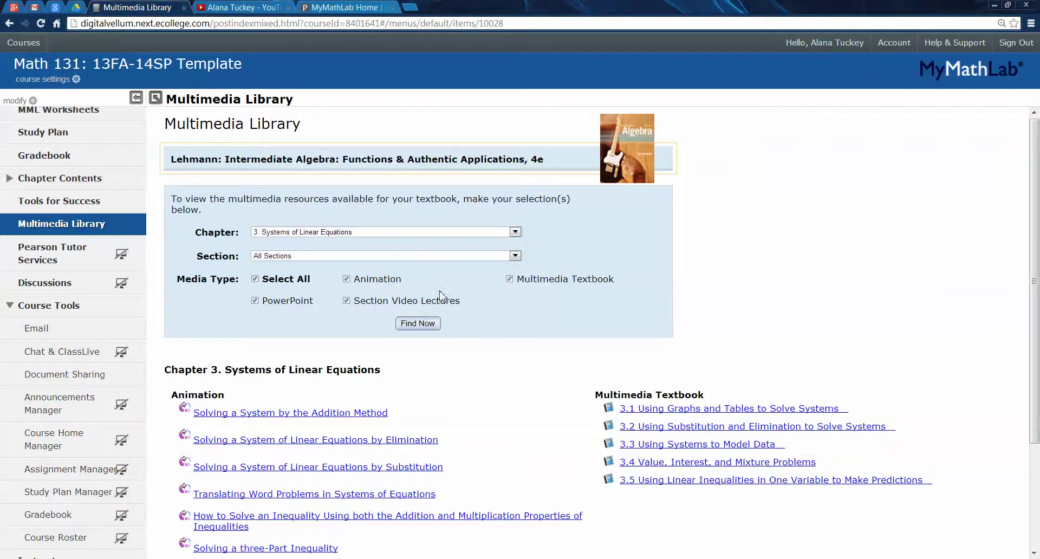
{"action": "scroll", "coordinate": [440, 295], "scroll_direction": "down", "scroll_amount": 3}
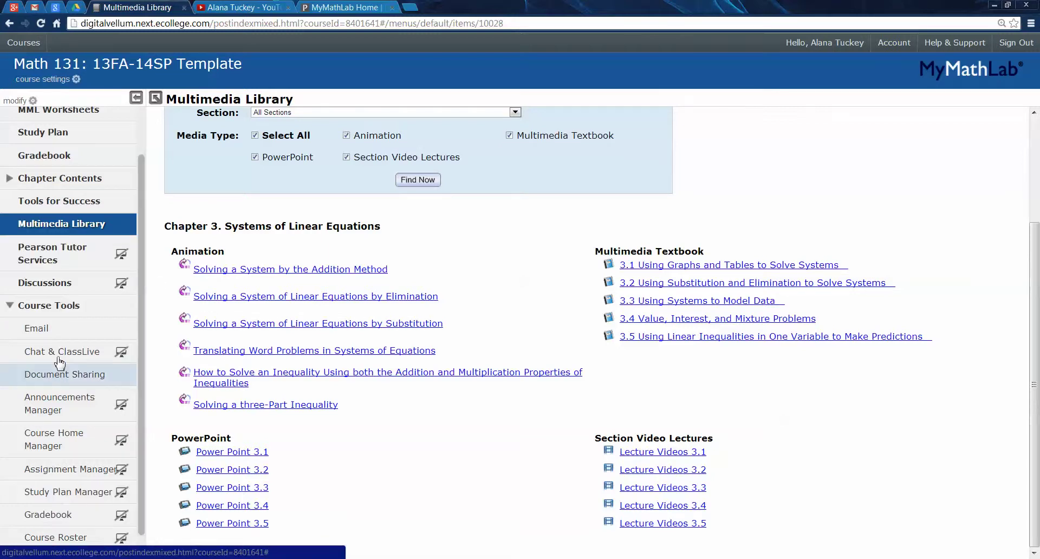
- Start a course email with the instructor as recipient and "asquirhubab" as subject, and look over the empty message body
{"action": "left_click", "coordinate": [60, 327]}
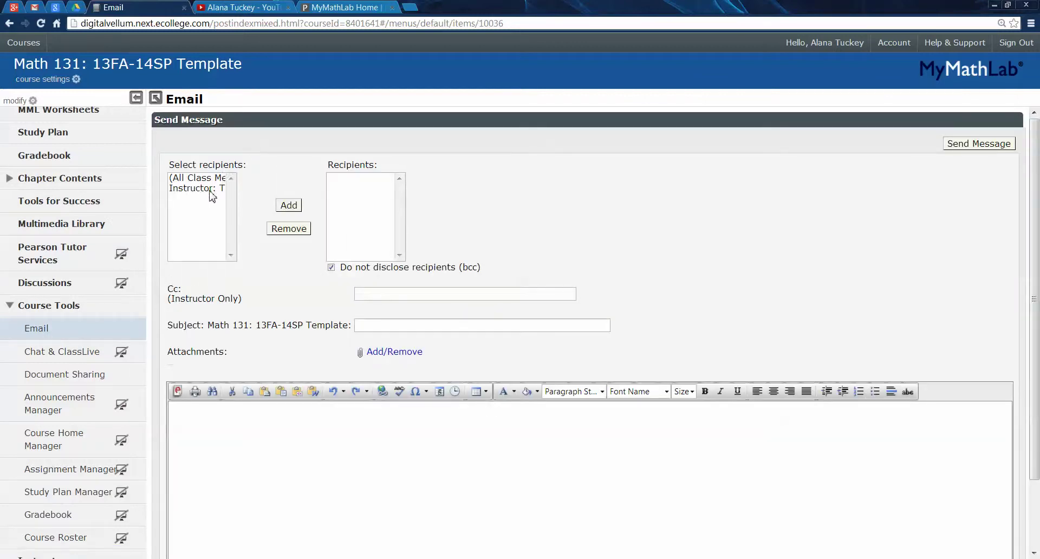
{"action": "left_click", "coordinate": [201, 188]}
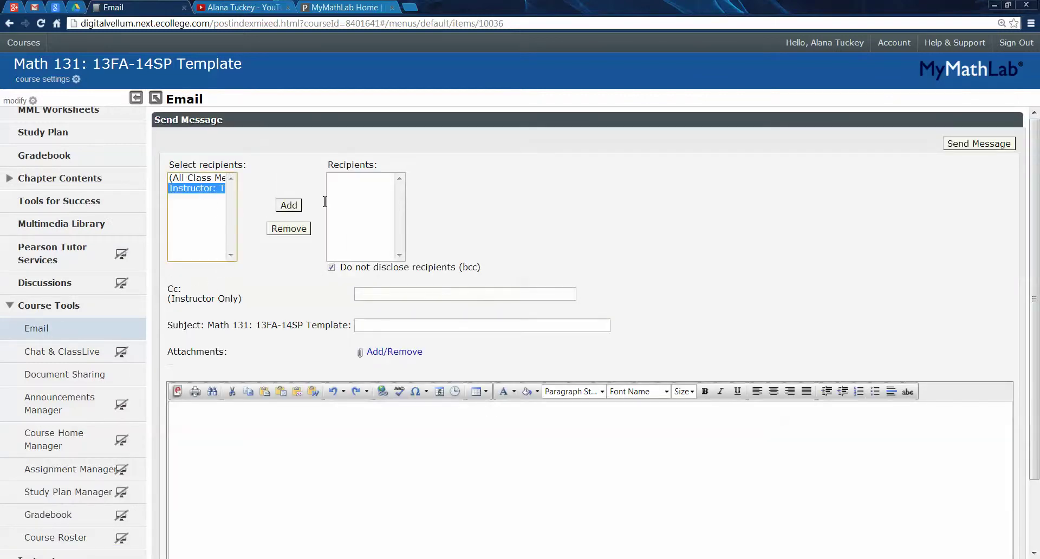
{"action": "left_click", "coordinate": [289, 205]}
{"action": "left_click", "coordinate": [378, 325]}
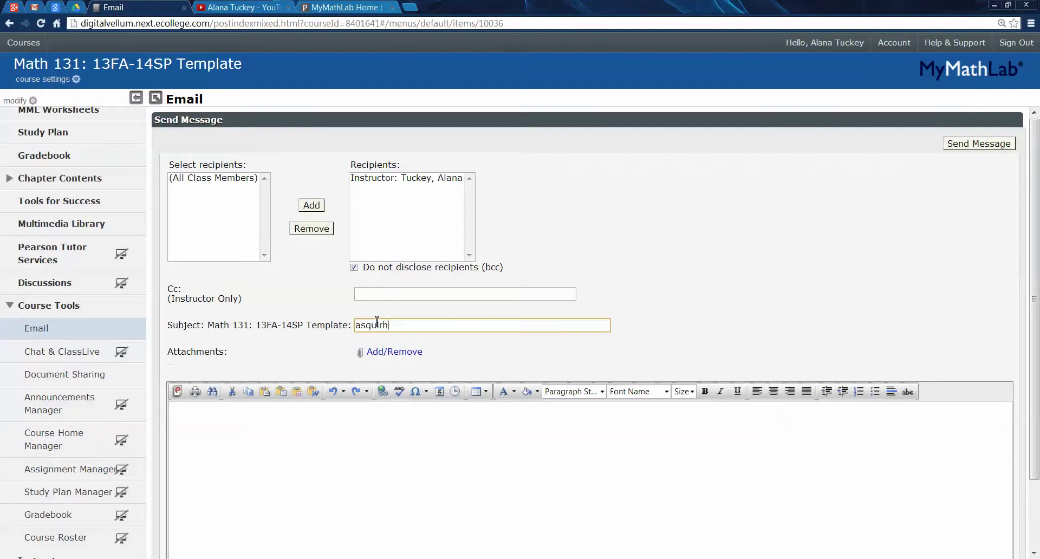
{"action": "left_click", "coordinate": [376, 407]}
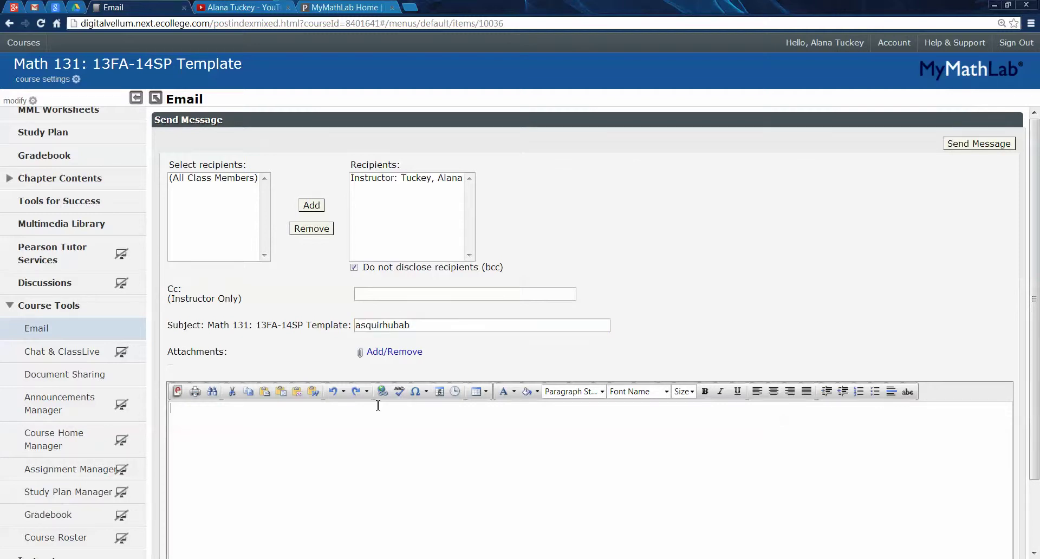
{"action": "scroll", "coordinate": [376, 420], "scroll_direction": "down", "scroll_amount": 3}
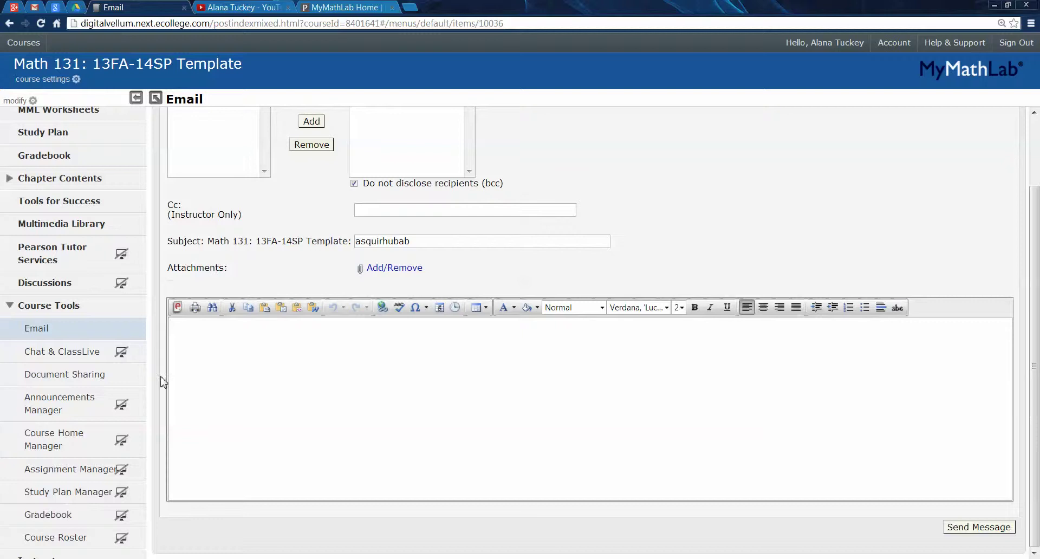
- Open the Alternative Notes and Videos category in Document Sharing and look through its notes files
{"action": "left_click", "coordinate": [92, 380]}
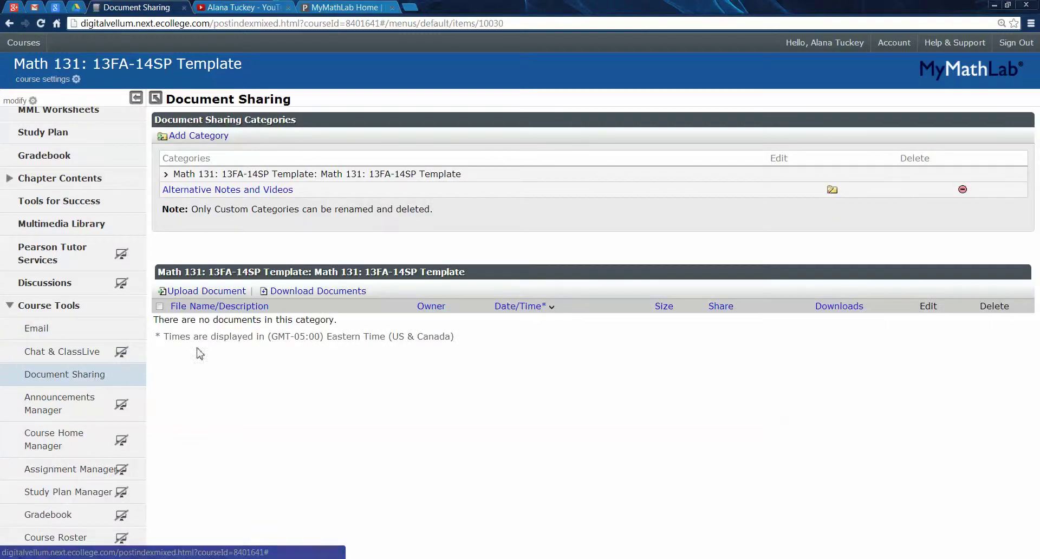
{"action": "left_click", "coordinate": [255, 190]}
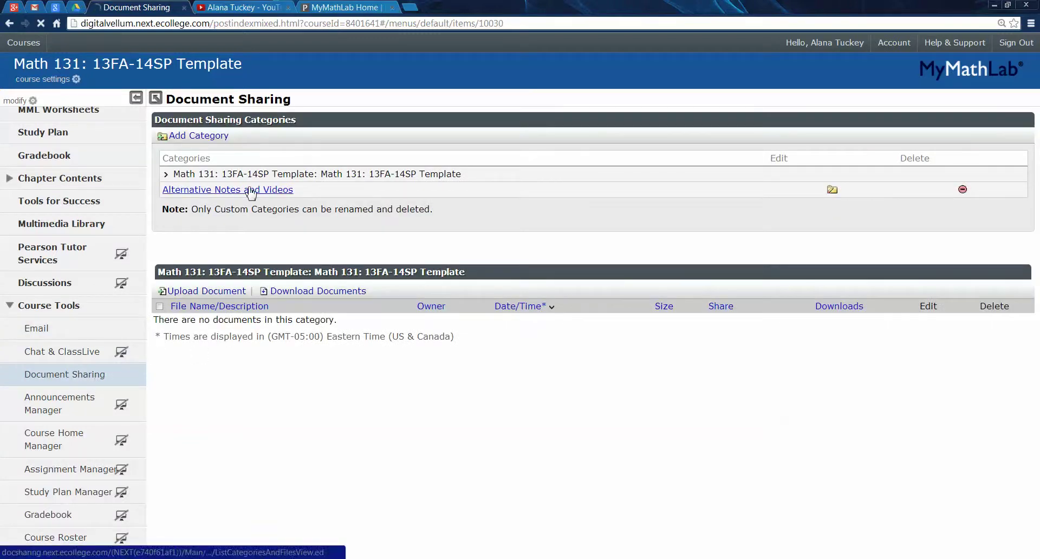
{"action": "scroll", "coordinate": [304, 410], "scroll_direction": "down", "scroll_amount": 10}
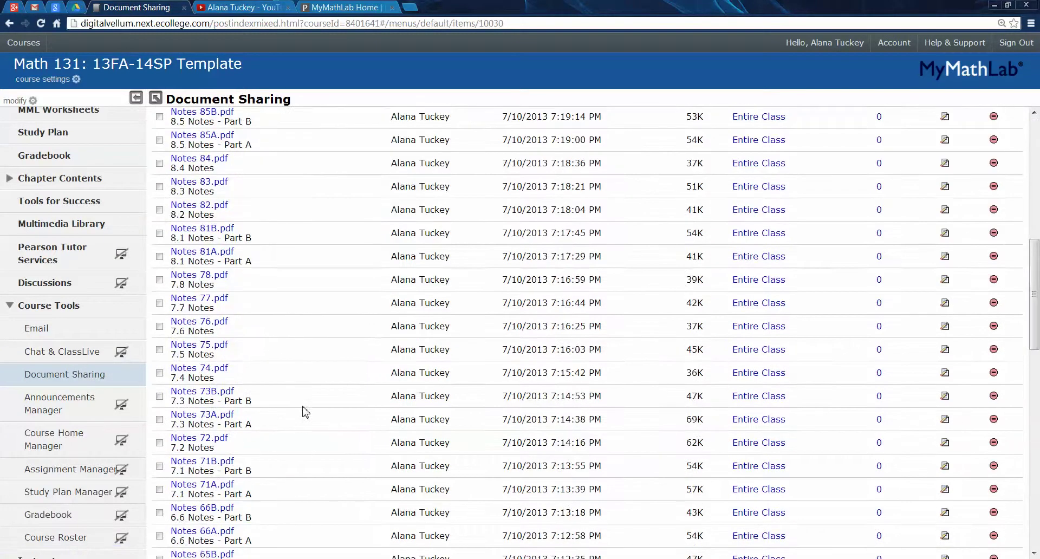
{"action": "scroll", "coordinate": [305, 411], "scroll_direction": "up", "scroll_amount": 7}
{"action": "scroll", "coordinate": [306, 412], "scroll_direction": "up", "scroll_amount": 2}
{"action": "scroll", "coordinate": [289, 332], "scroll_direction": "down", "scroll_amount": 2}
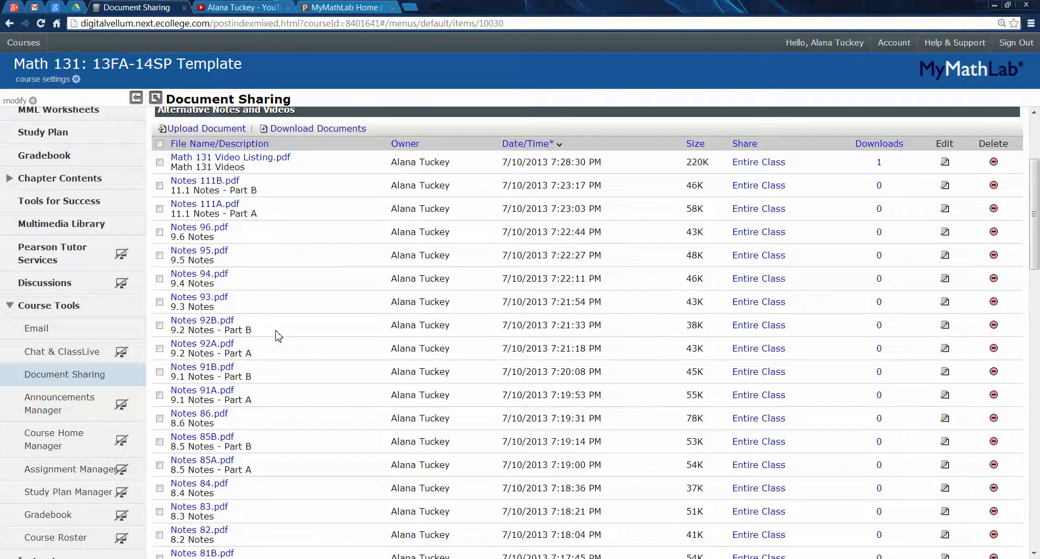
- Download Math 131 Video Listing.pdf, keep the file and open it
{"action": "scroll", "coordinate": [282, 332], "scroll_direction": "up", "scroll_amount": 2}
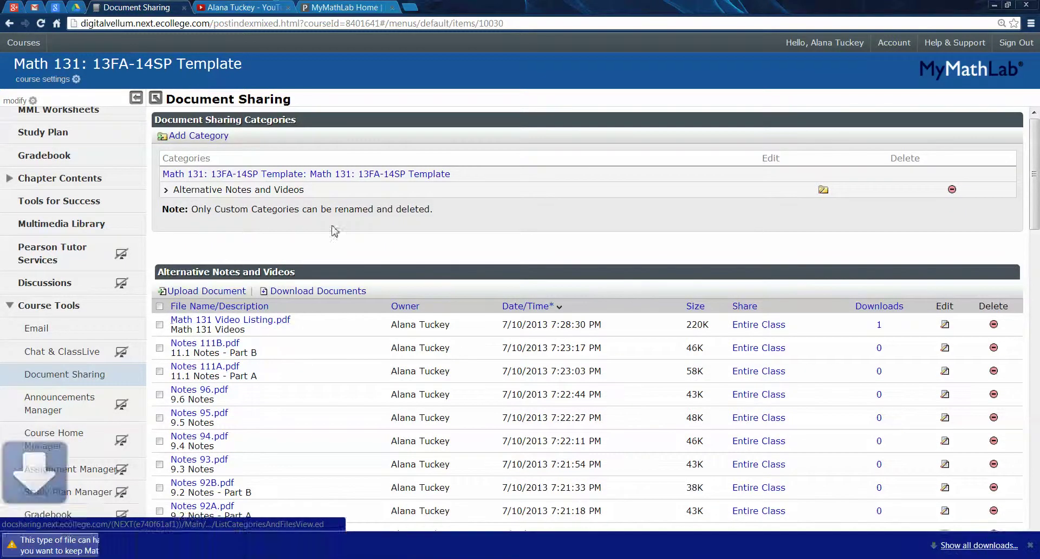
{"action": "left_click", "coordinate": [222, 547]}
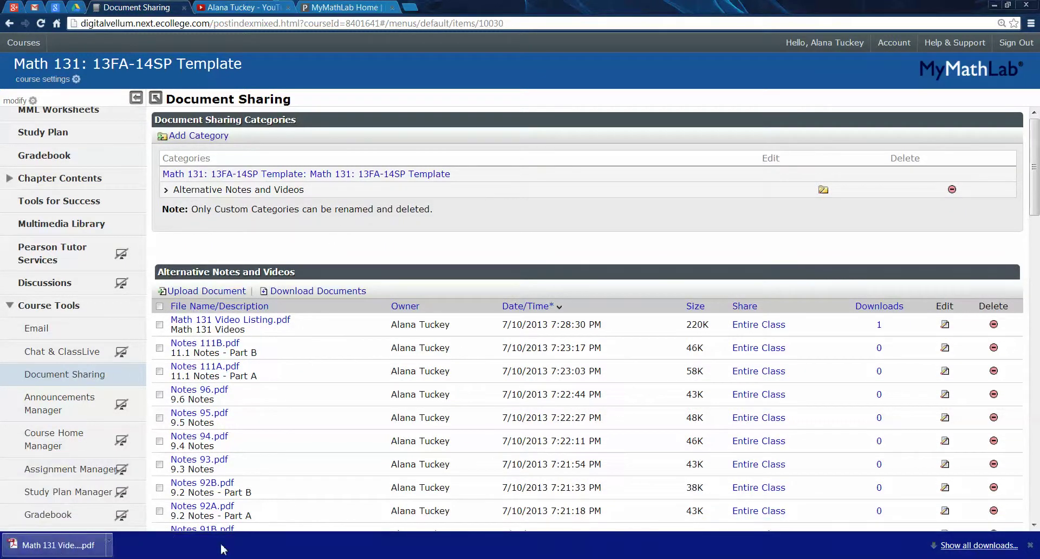
{"action": "left_click", "coordinate": [64, 547]}
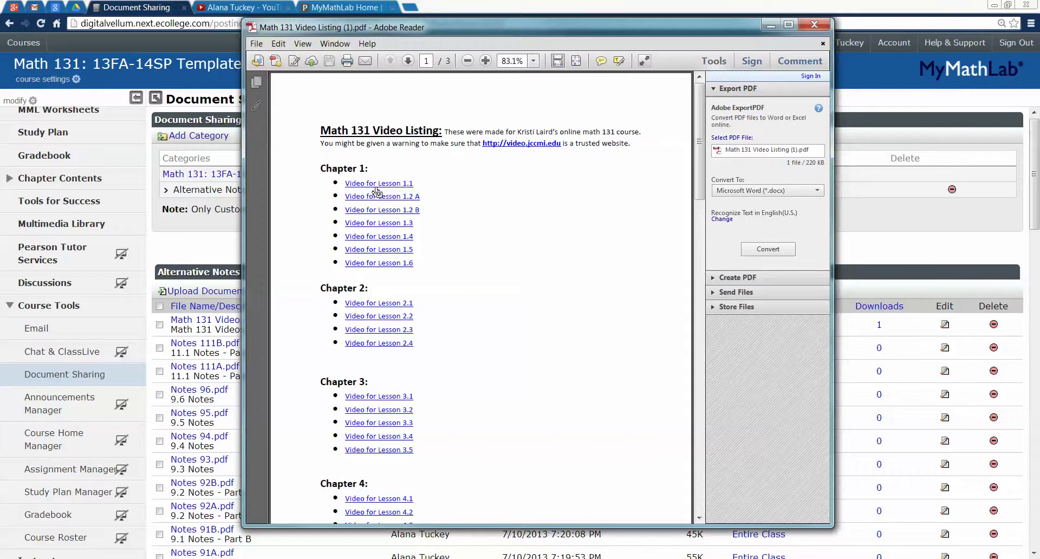
- View the Video for Lesson 1.1 page from the listing, close it and return to Document Sharing
{"action": "left_click", "coordinate": [404, 184]}
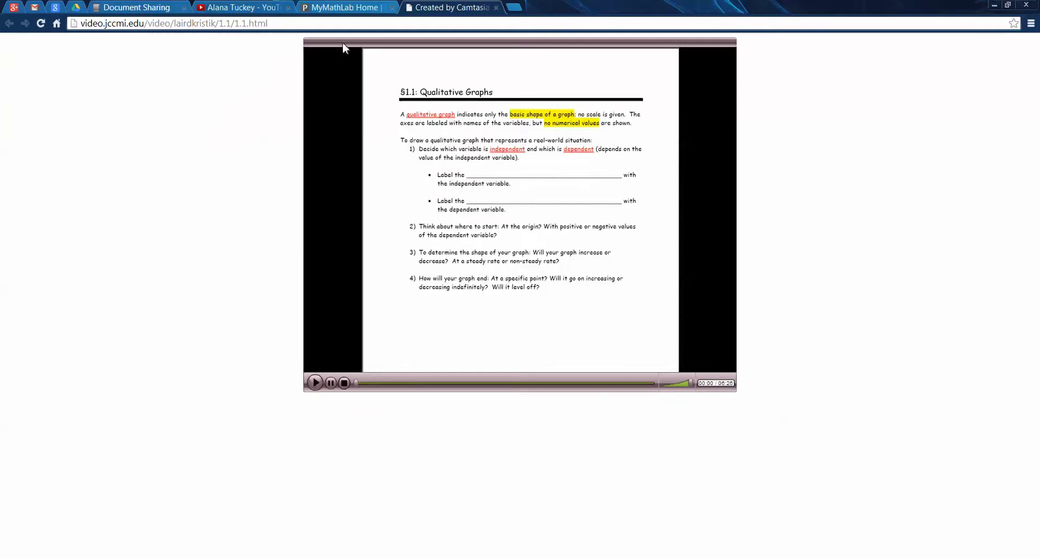
{"action": "left_click", "coordinate": [497, 8]}
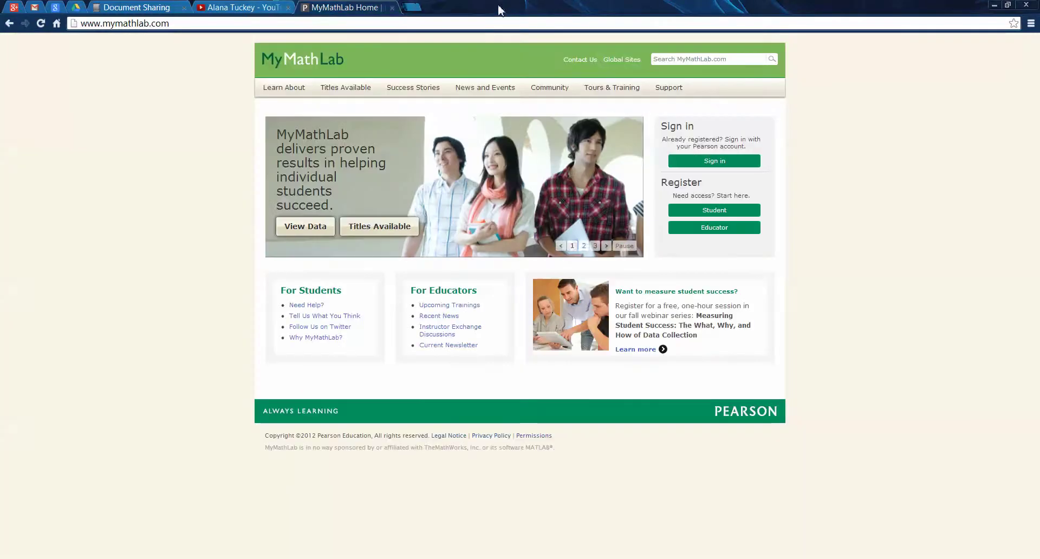
{"action": "left_click", "coordinate": [131, 8]}
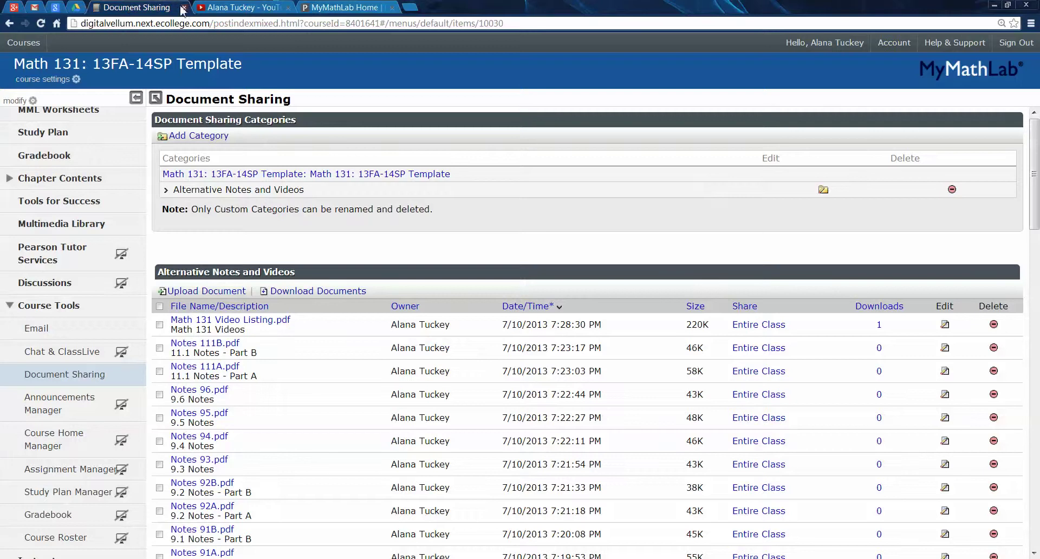
- Revisit the lead faculty's YouTube channel to look over its playlists, and return to Document Sharing in MyMathLab
{"action": "left_click", "coordinate": [227, 8]}
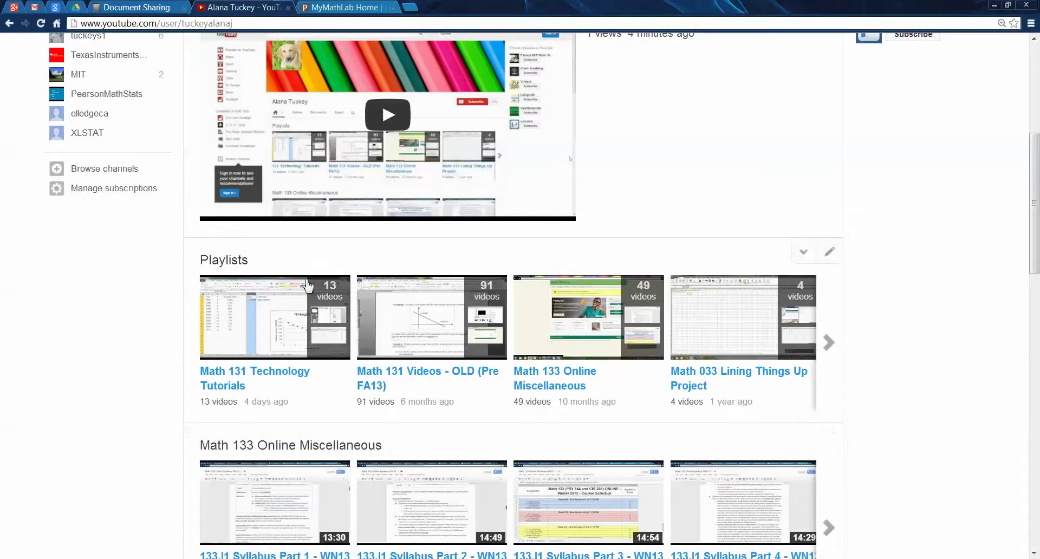
{"action": "scroll", "coordinate": [309, 287], "scroll_direction": "up", "scroll_amount": 3}
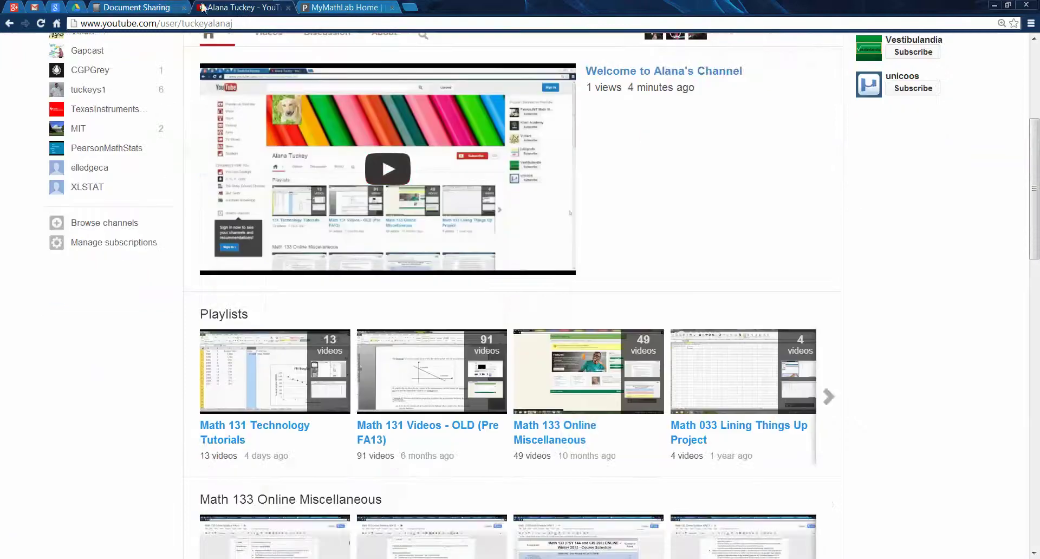
{"action": "left_click", "coordinate": [175, 6]}
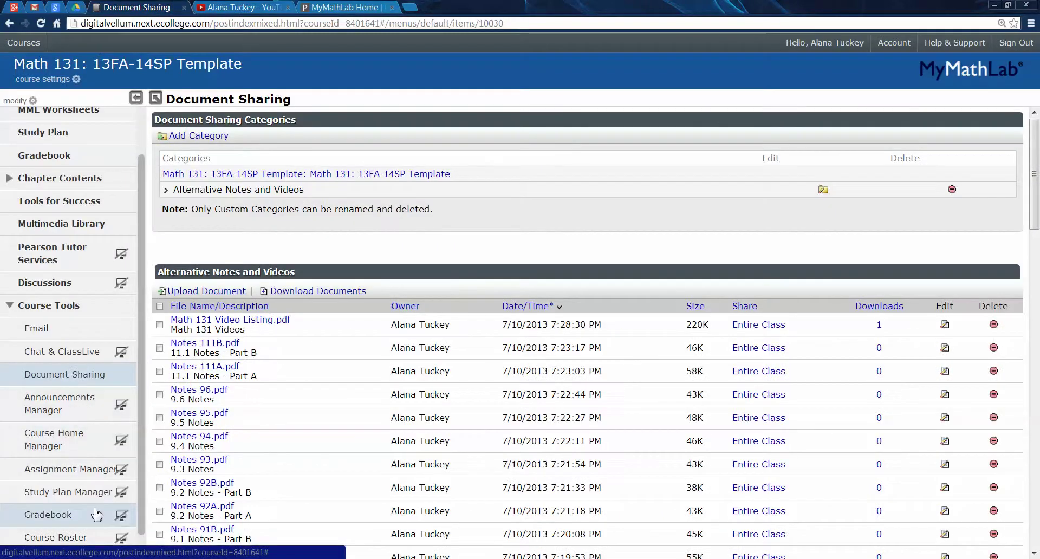
- Look over the whole course menu from Course Home to Instructor Resources and reopen the Tools for Success page
{"action": "scroll", "coordinate": [95, 417], "scroll_direction": "down", "scroll_amount": 1}
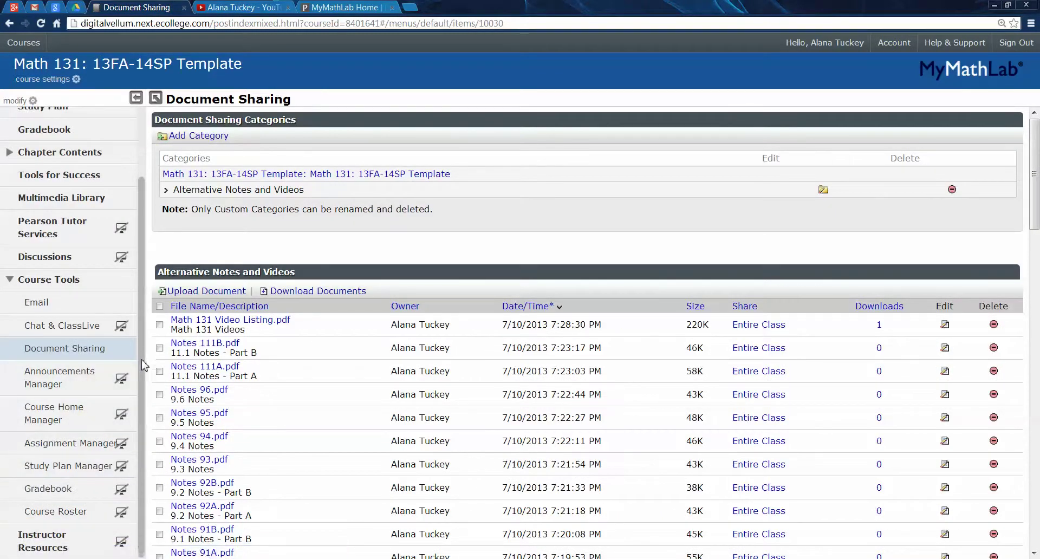
{"action": "scroll", "coordinate": [145, 320], "scroll_direction": "up", "scroll_amount": 3}
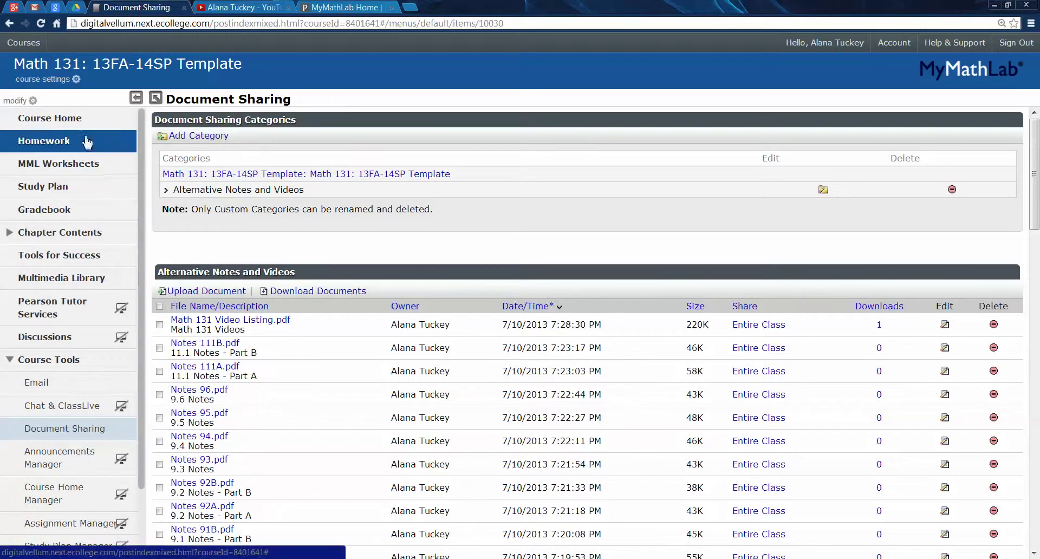
{"action": "scroll", "coordinate": [681, 365], "scroll_direction": "down", "scroll_amount": 3}
{"action": "scroll", "coordinate": [309, 353], "scroll_direction": "up", "scroll_amount": 3}
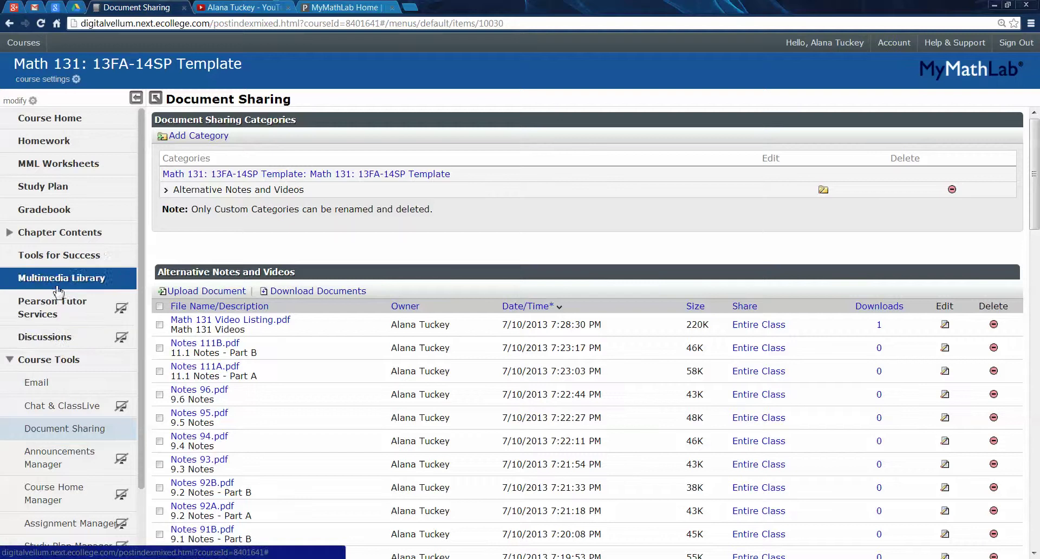
{"action": "left_click", "coordinate": [62, 264]}
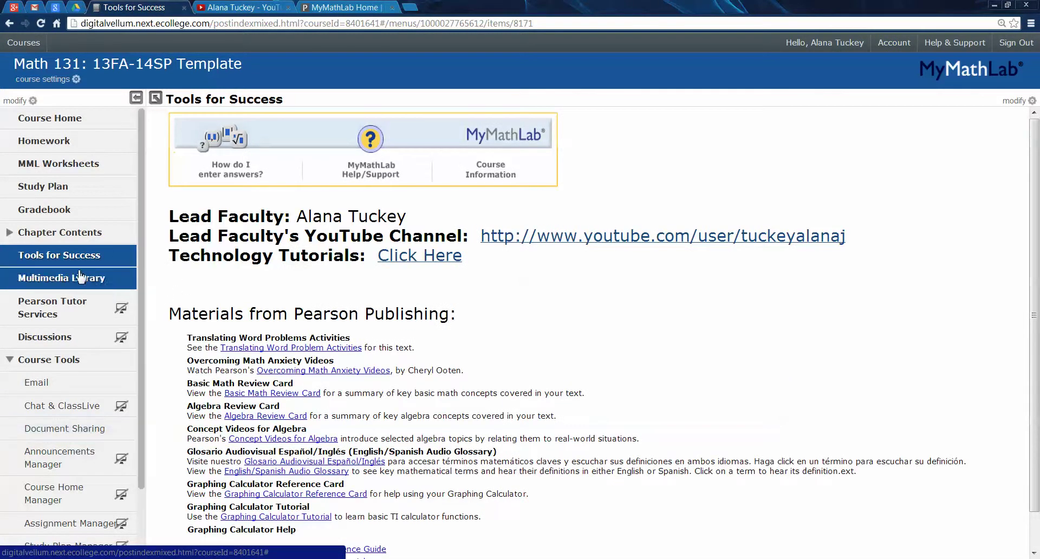
- Open the Algebra Review Card from the Pearson Publishing materials and maximize its window
{"action": "scroll", "coordinate": [404, 445], "scroll_direction": "down", "scroll_amount": 1}
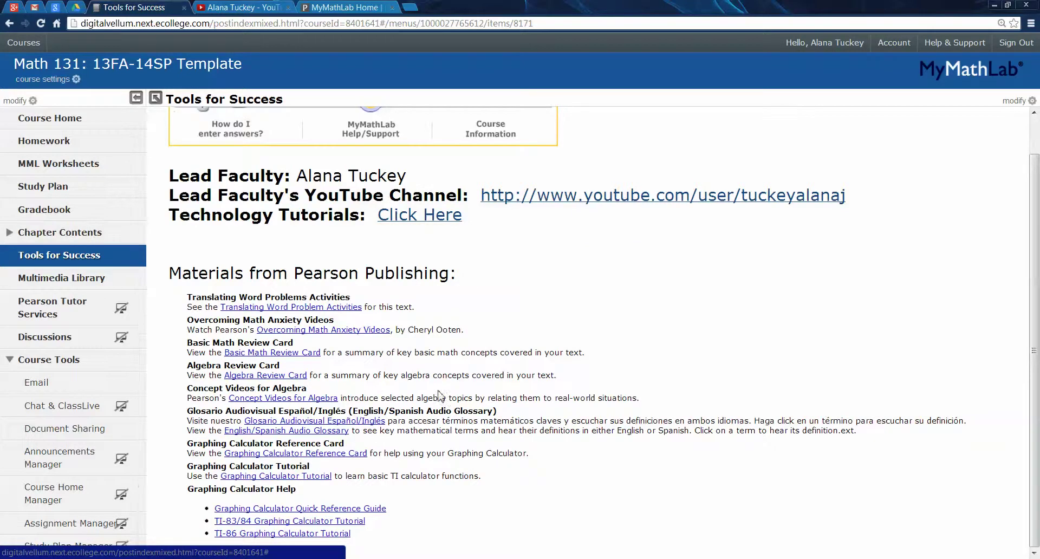
{"action": "scroll", "coordinate": [423, 392], "scroll_direction": "up", "scroll_amount": 1}
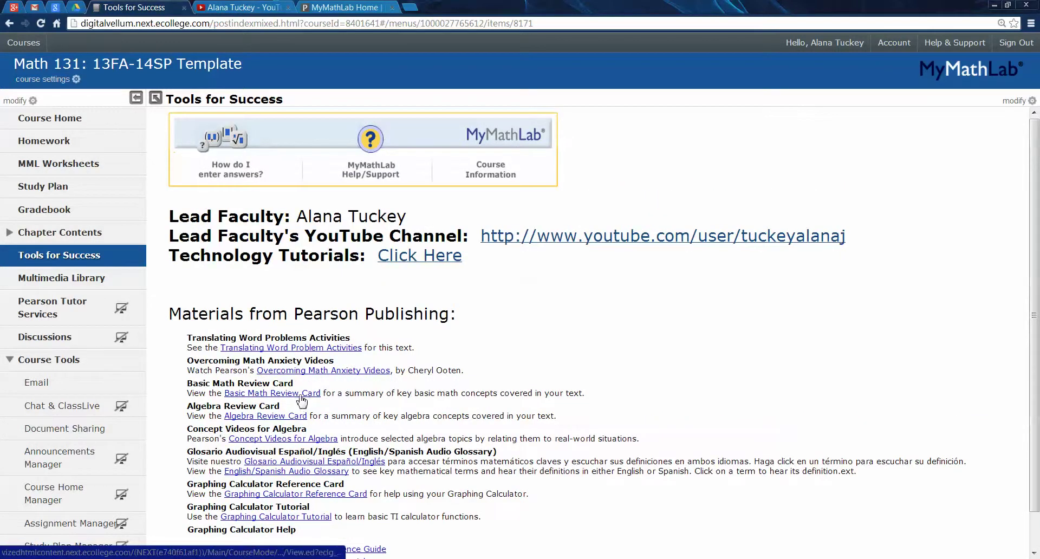
{"action": "scroll", "coordinate": [302, 405], "scroll_direction": "down", "scroll_amount": 1}
{"action": "left_click", "coordinate": [285, 376]}
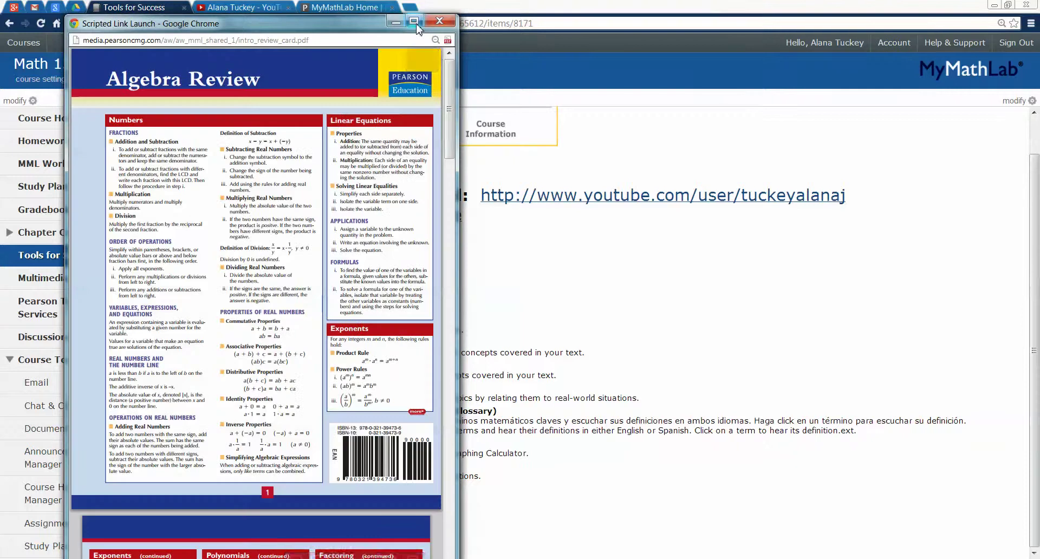
{"action": "left_click", "coordinate": [413, 21]}
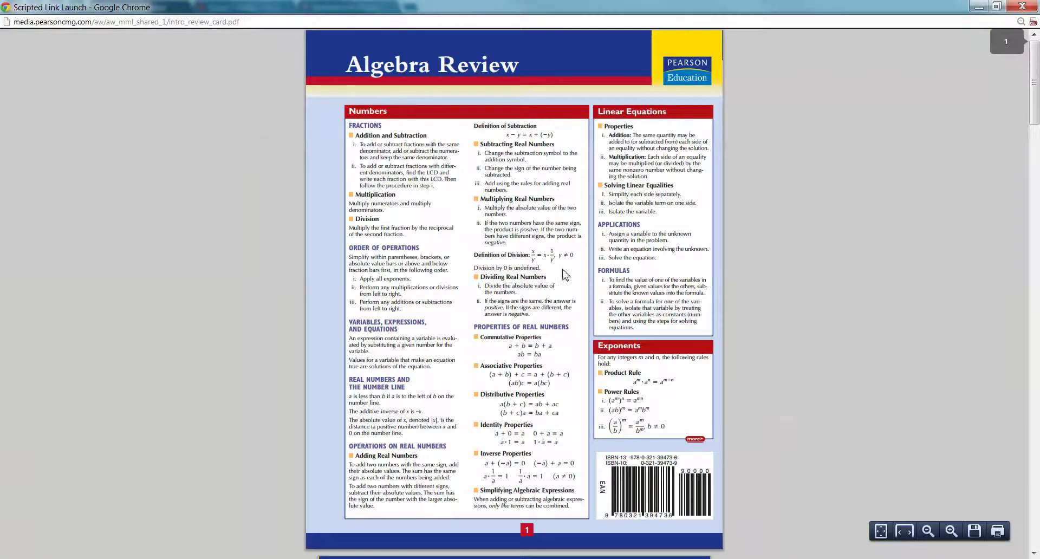
- Look through the pages of the Algebra Review card, close it and return to Tools for Success
{"action": "scroll", "coordinate": [549, 298], "scroll_direction": "up", "scroll_amount": 3}
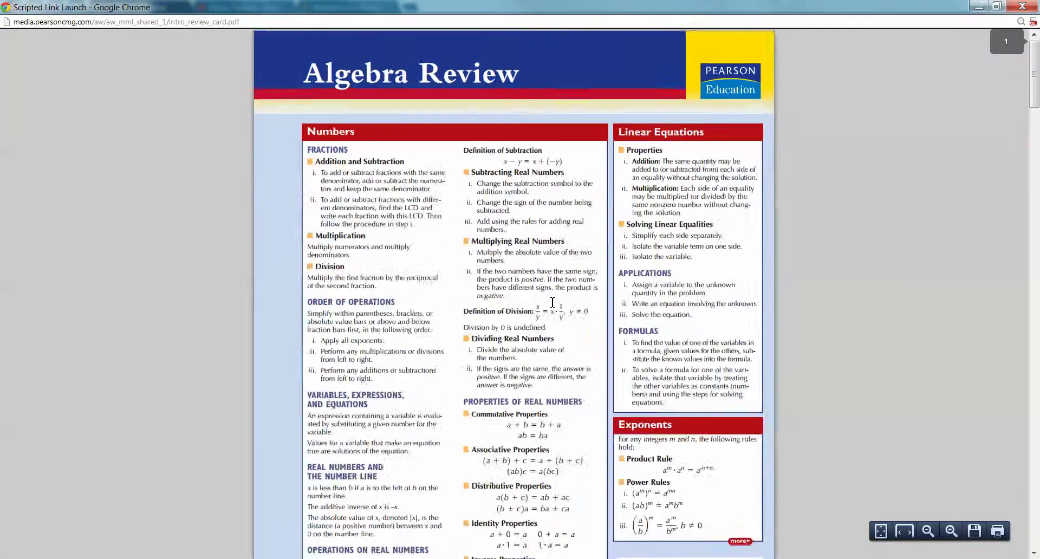
{"action": "scroll", "coordinate": [551, 306], "scroll_direction": "down", "scroll_amount": 20}
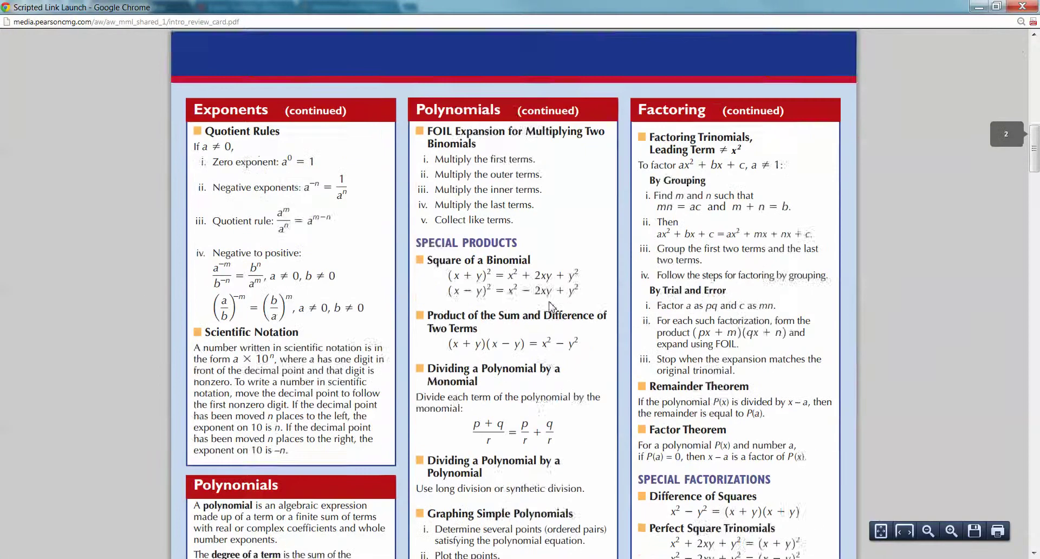
{"action": "scroll", "coordinate": [551, 307], "scroll_direction": "down", "scroll_amount": 20}
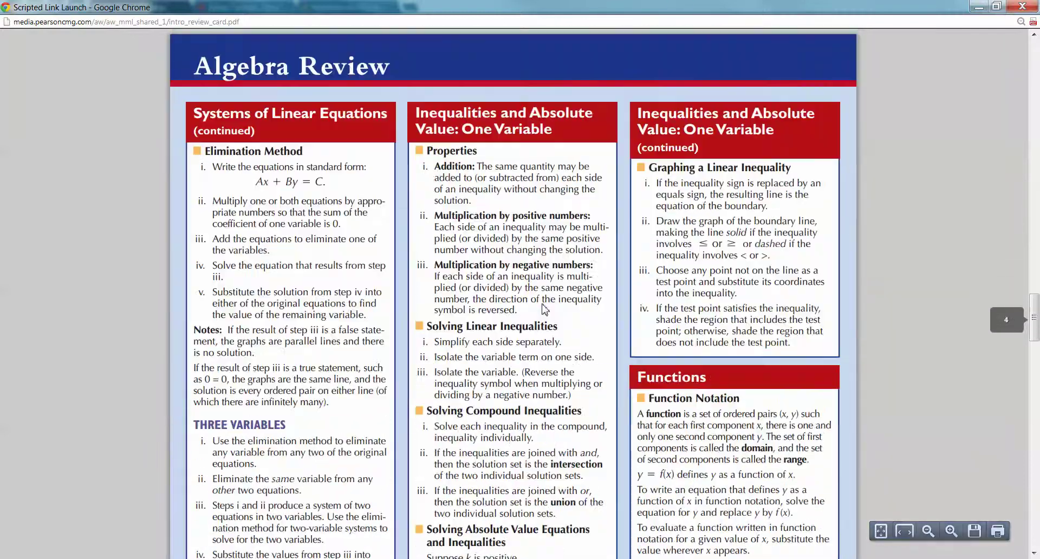
{"action": "scroll", "coordinate": [544, 308], "scroll_direction": "down", "scroll_amount": 15}
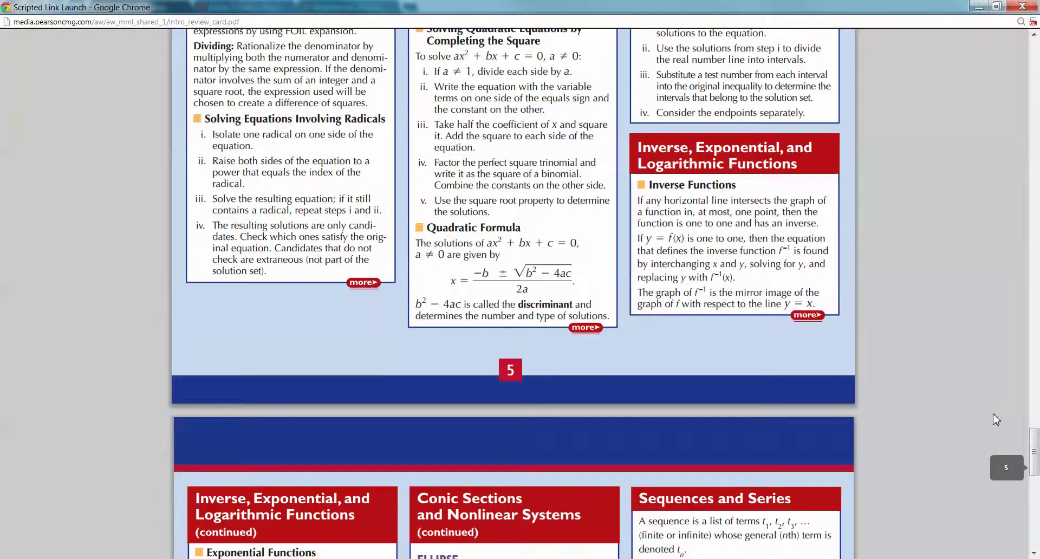
{"action": "scroll", "coordinate": [744, 387], "scroll_direction": "up", "scroll_amount": 10}
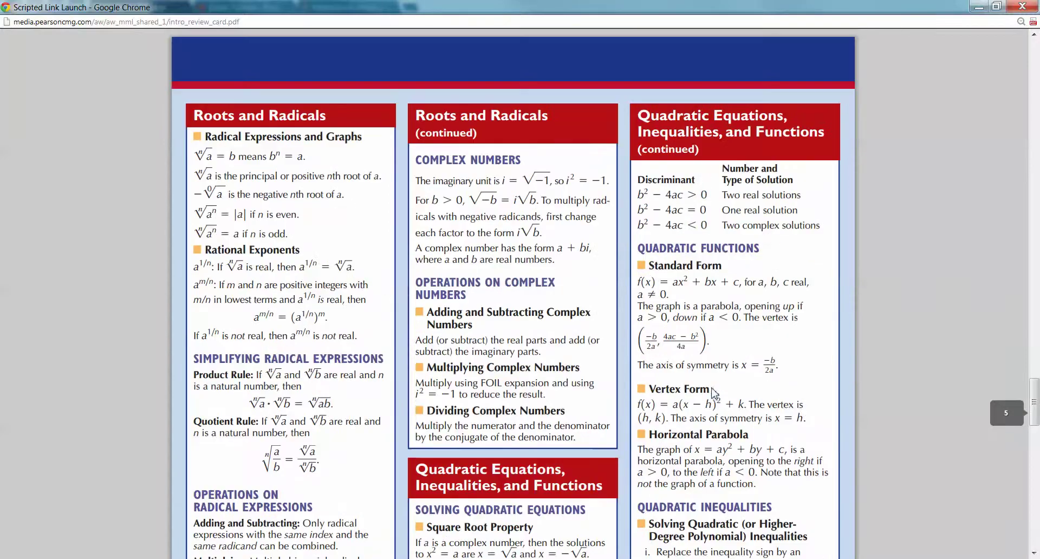
{"action": "scroll", "coordinate": [733, 332], "scroll_direction": "up", "scroll_amount": 10}
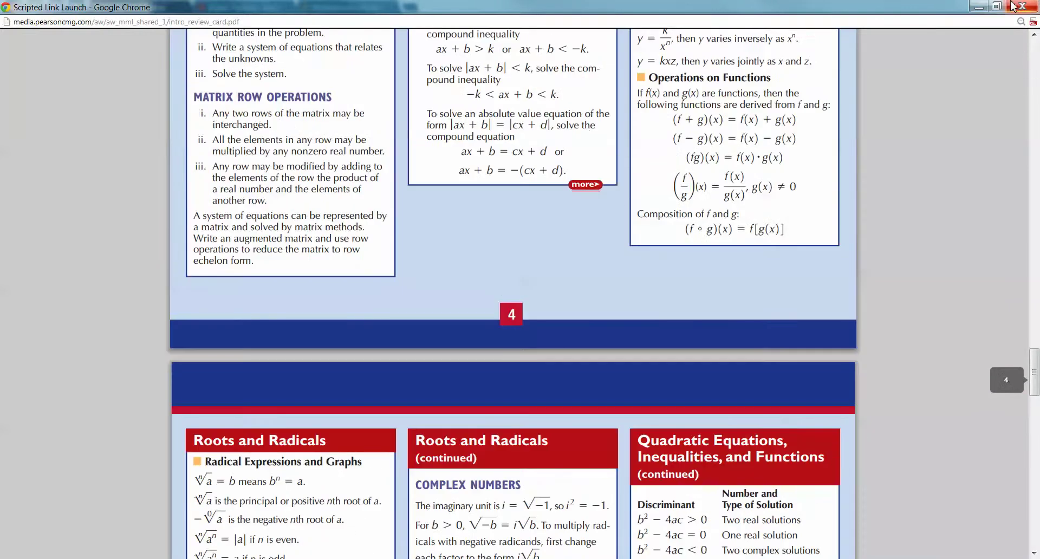
{"action": "left_click", "coordinate": [1023, 5]}
{"action": "scroll", "coordinate": [351, 320], "scroll_direction": "up", "scroll_amount": 1}
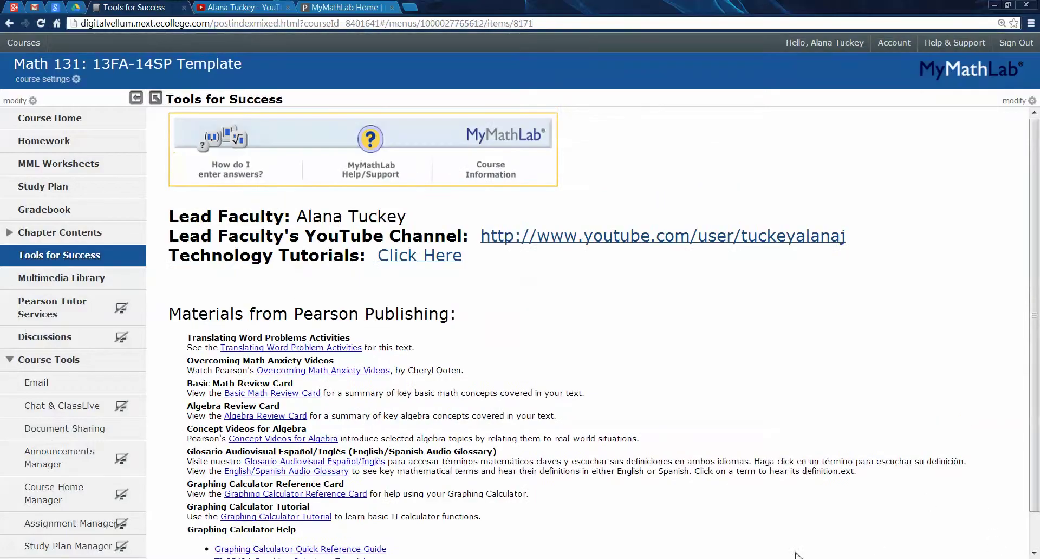
- Open Question 1 of the 1.1 Homework assignment and maximize the question window
{"action": "left_click", "coordinate": [65, 143]}
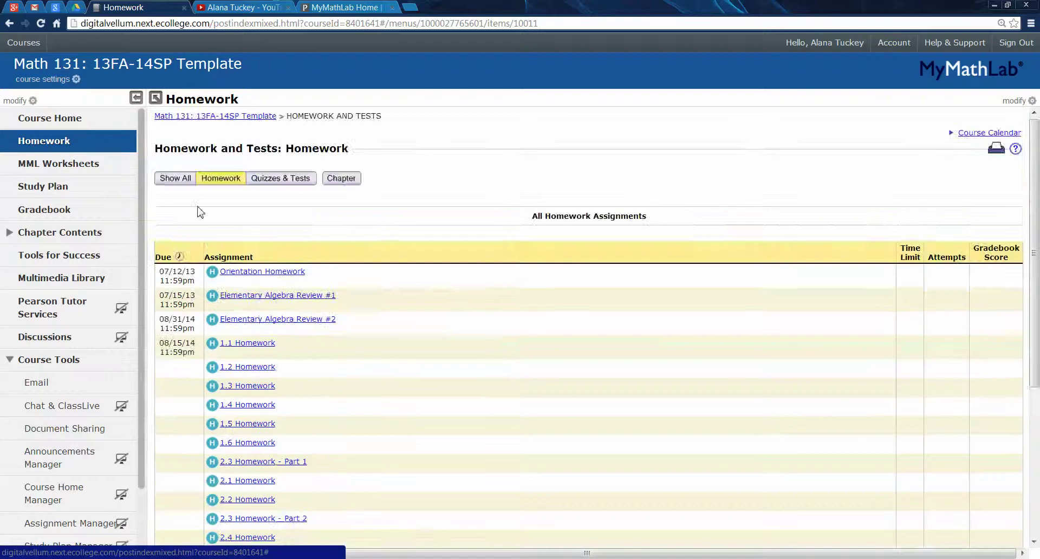
{"action": "scroll", "coordinate": [286, 281], "scroll_direction": "down", "scroll_amount": 3}
{"action": "left_click", "coordinate": [246, 184]}
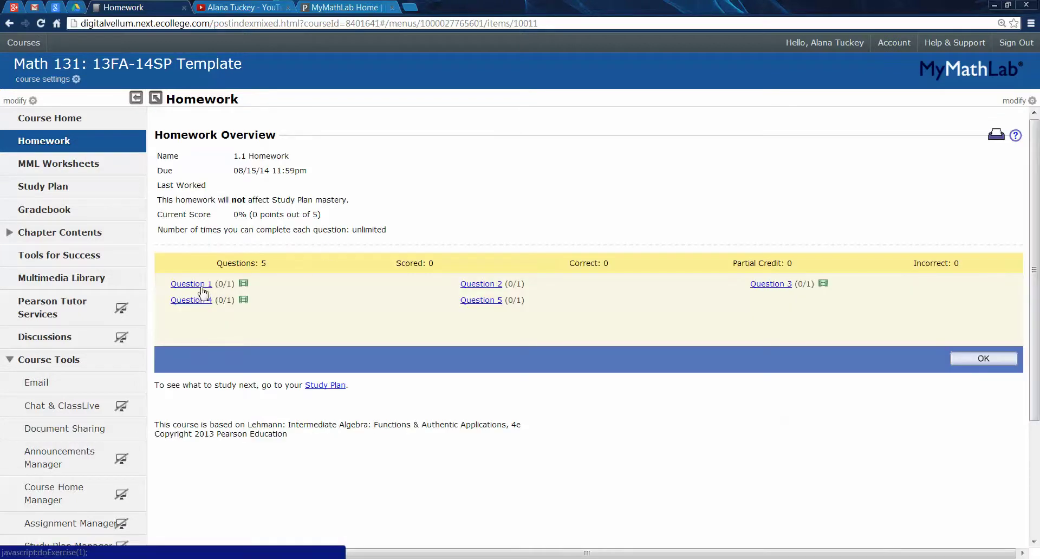
{"action": "left_click", "coordinate": [195, 283]}
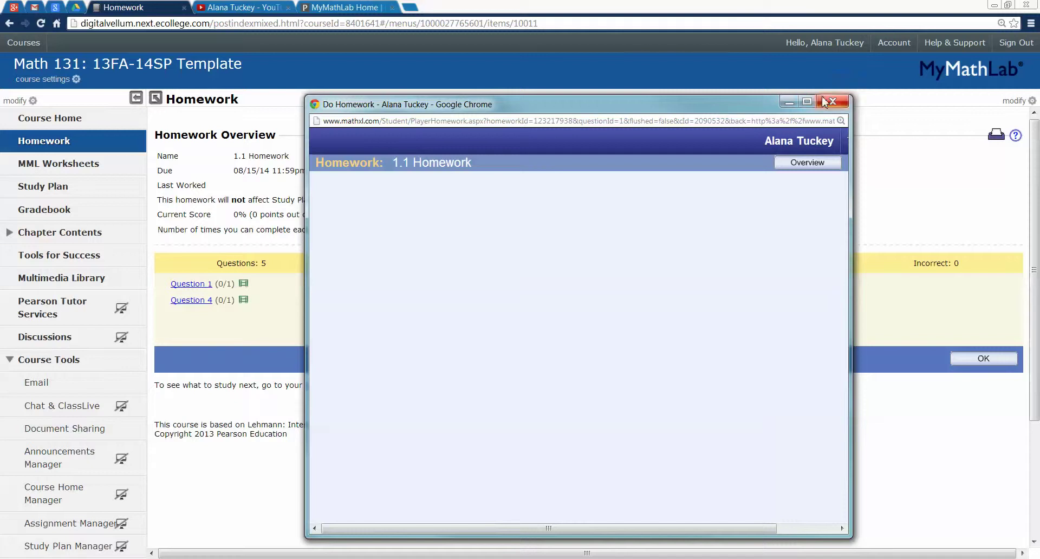
{"action": "left_click", "coordinate": [809, 104]}
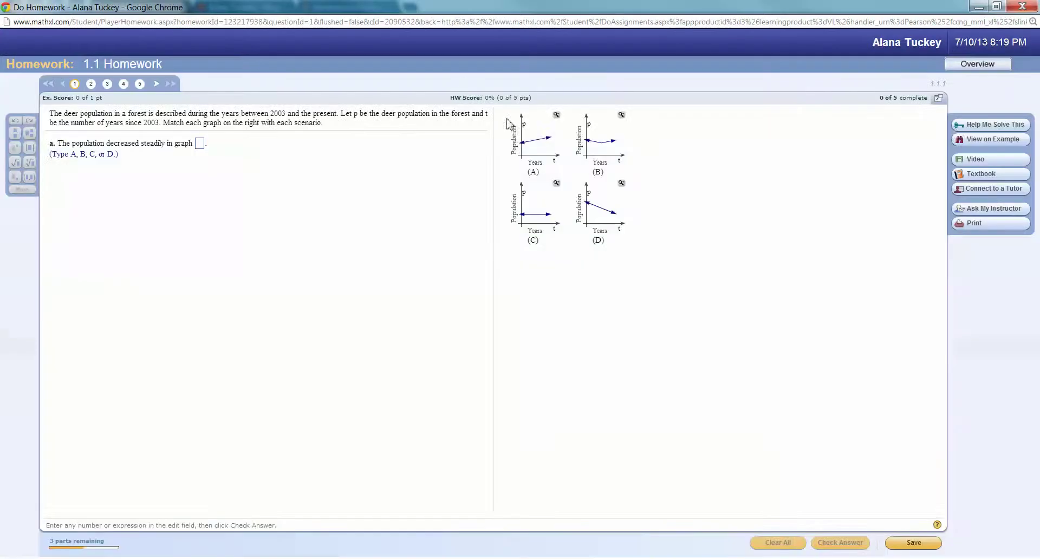
- Launch Help Me Solve This for Question 1, answer D to its first part, and close the guided help
{"action": "left_click", "coordinate": [995, 126]}
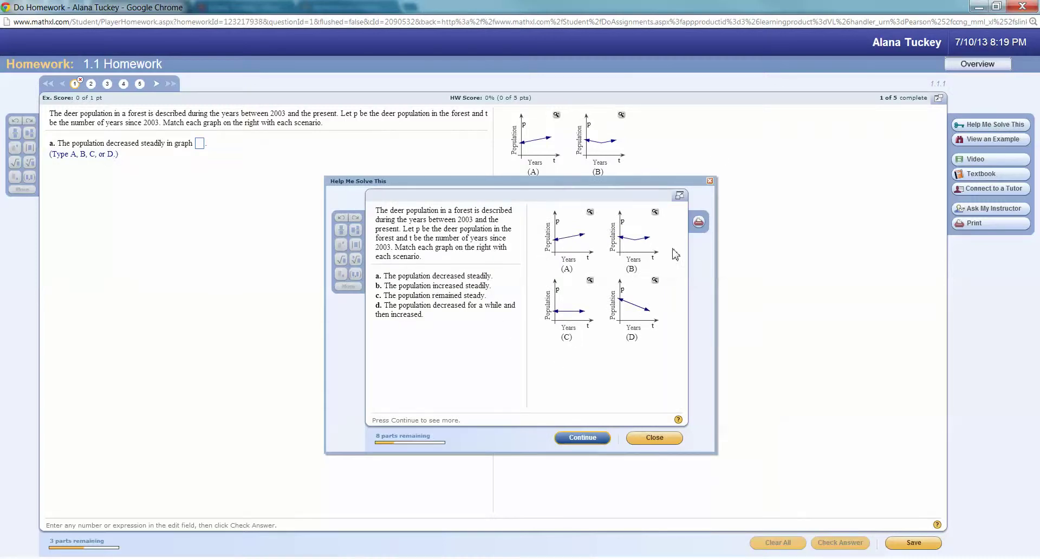
{"action": "left_click", "coordinate": [589, 440]}
{"action": "left_click", "coordinate": [590, 441]}
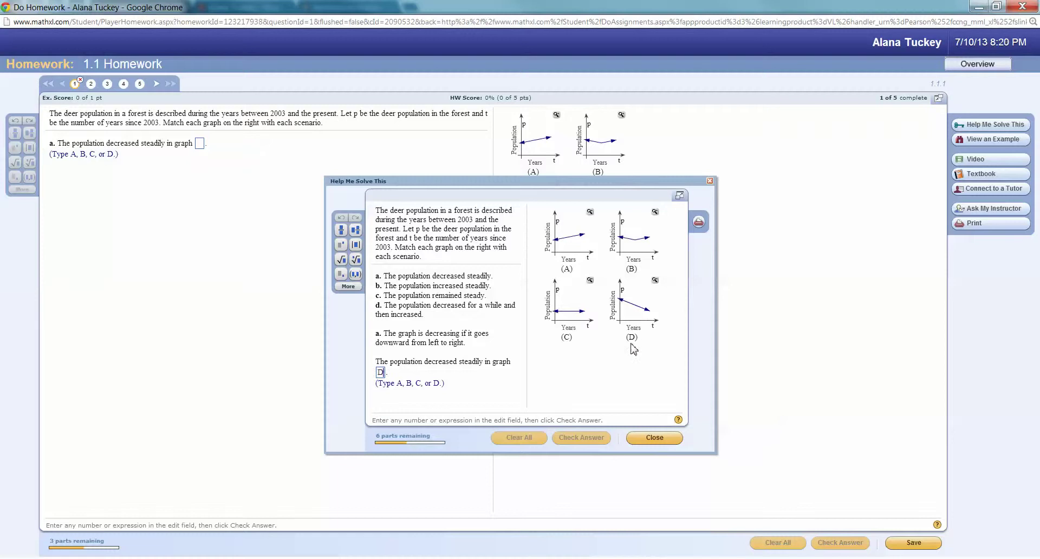
{"action": "key", "text": "Return"}
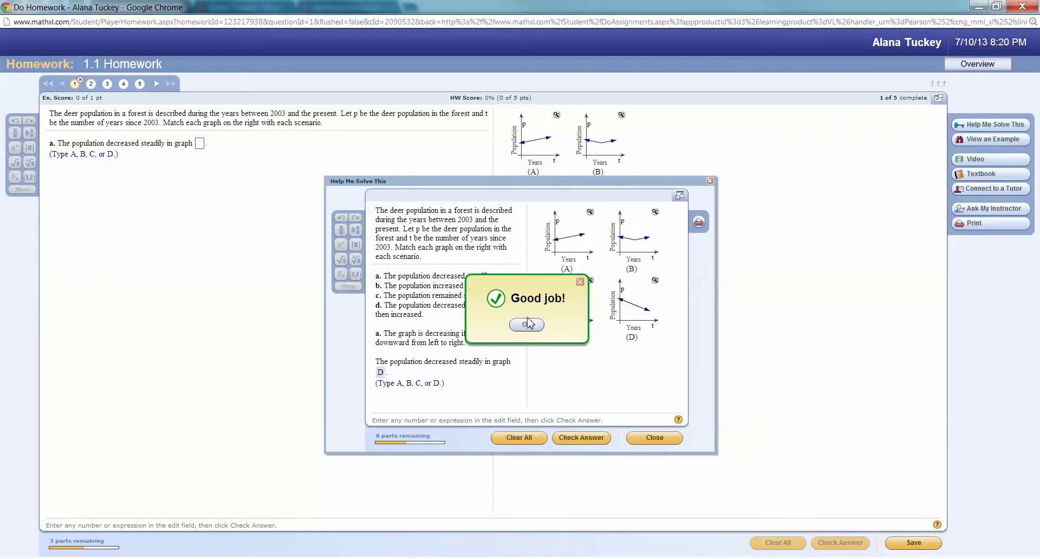
{"action": "left_click", "coordinate": [526, 325]}
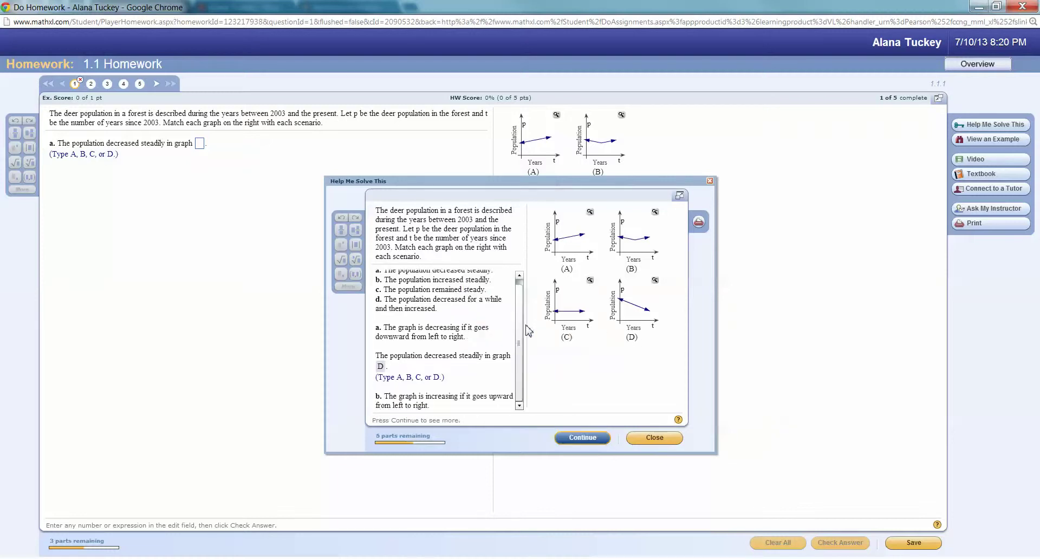
{"action": "left_click", "coordinate": [650, 441]}
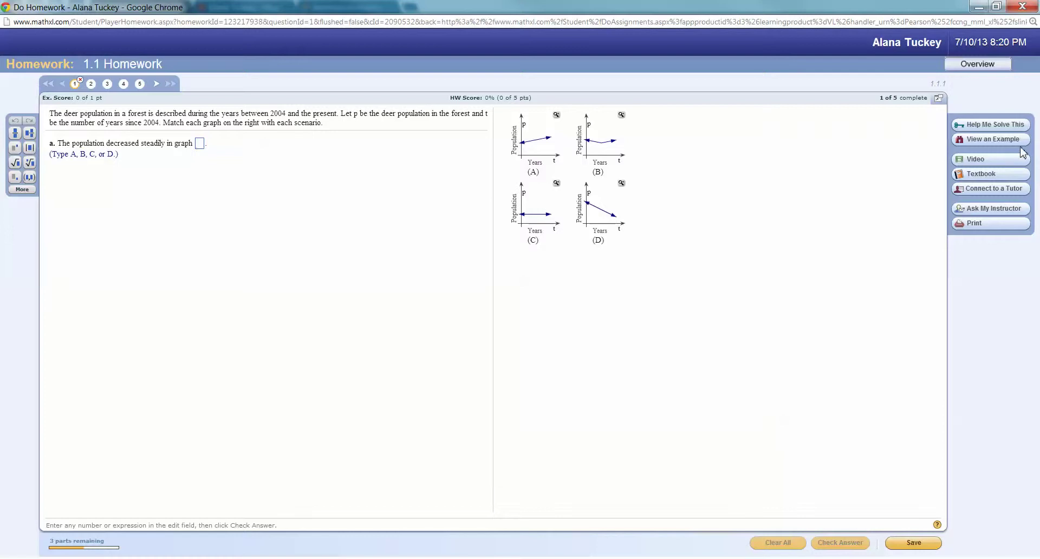
- Bring up View an Example for Question 1 and enlarge it to fill the window
{"action": "left_click", "coordinate": [989, 139]}
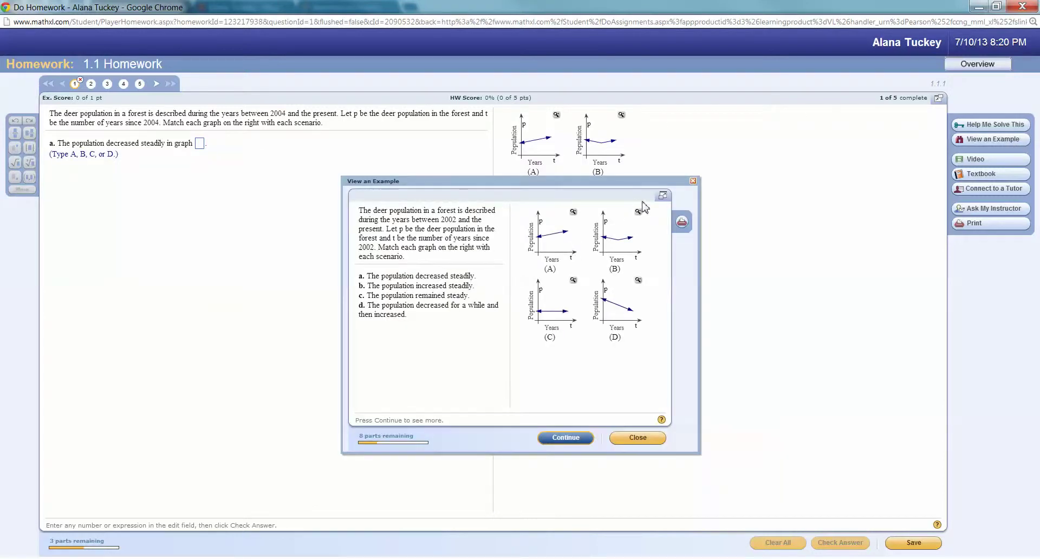
{"action": "left_click", "coordinate": [662, 196]}
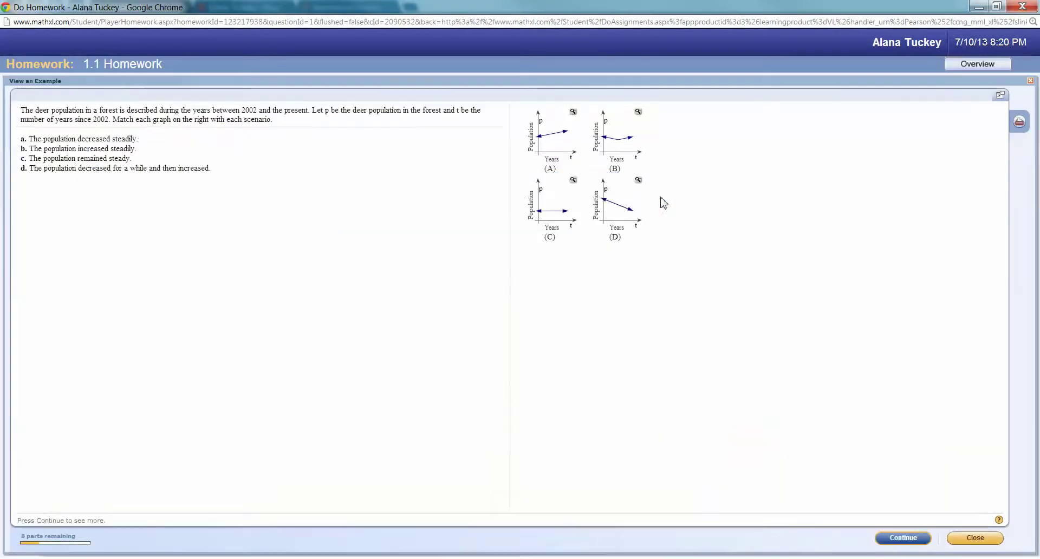
{"action": "left_click", "coordinate": [1000, 95]}
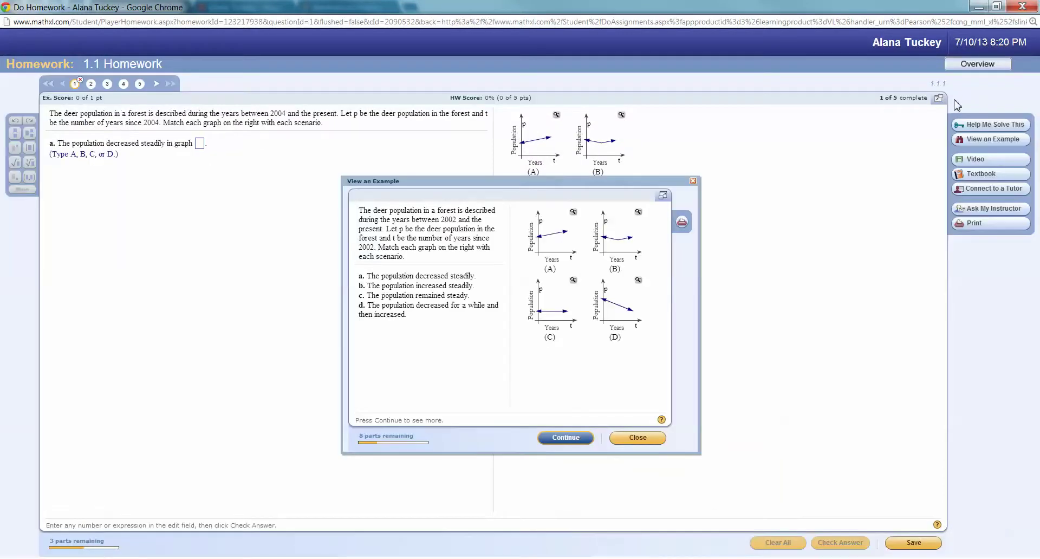
{"action": "left_click", "coordinate": [663, 196]}
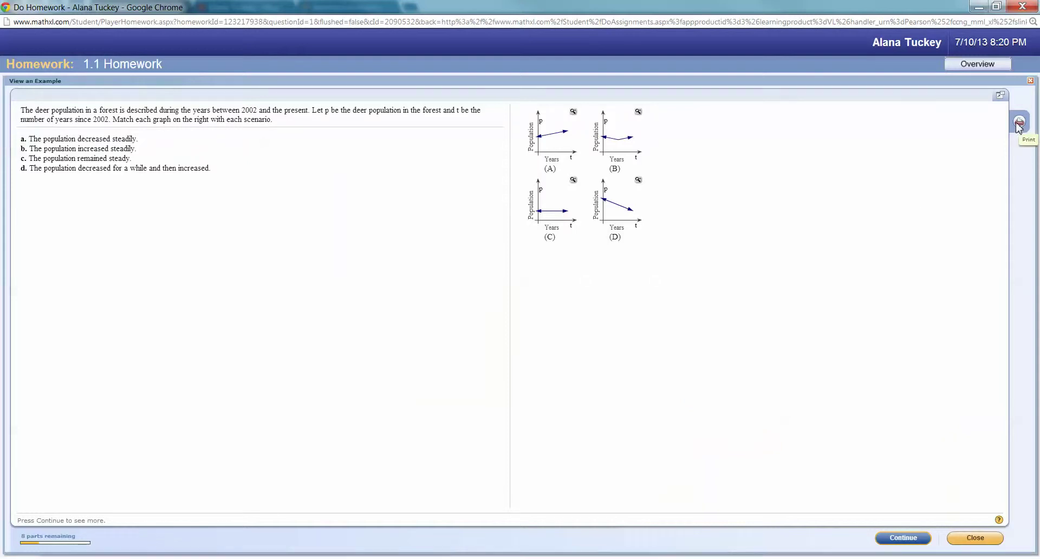
- Step through the worked example's solution for parts a to d, and close the example
{"action": "left_click", "coordinate": [920, 539]}
{"action": "left_click", "coordinate": [921, 539]}
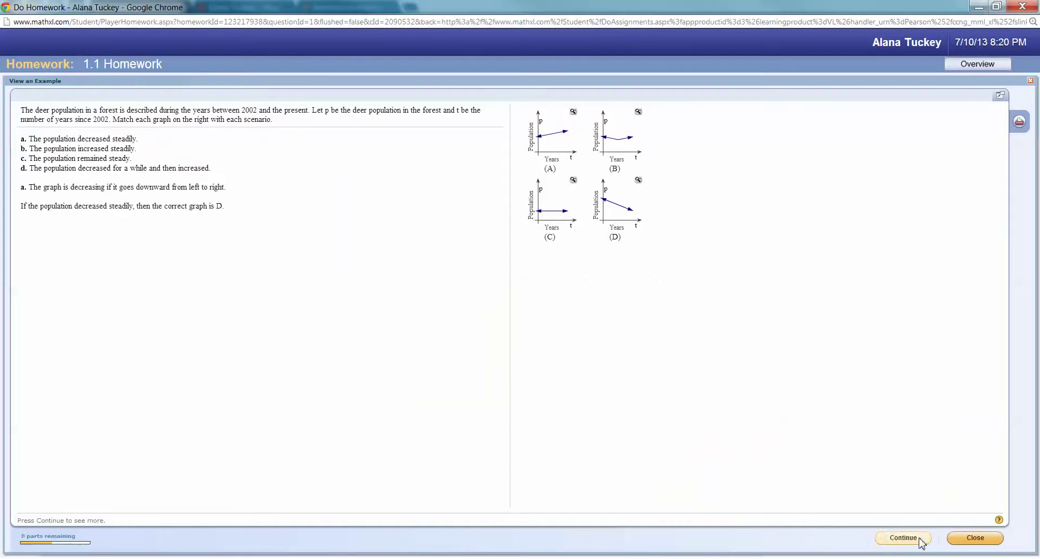
{"action": "left_click", "coordinate": [919, 539]}
{"action": "left_click", "coordinate": [919, 540]}
{"action": "left_click", "coordinate": [919, 539]}
{"action": "left_click", "coordinate": [900, 539]}
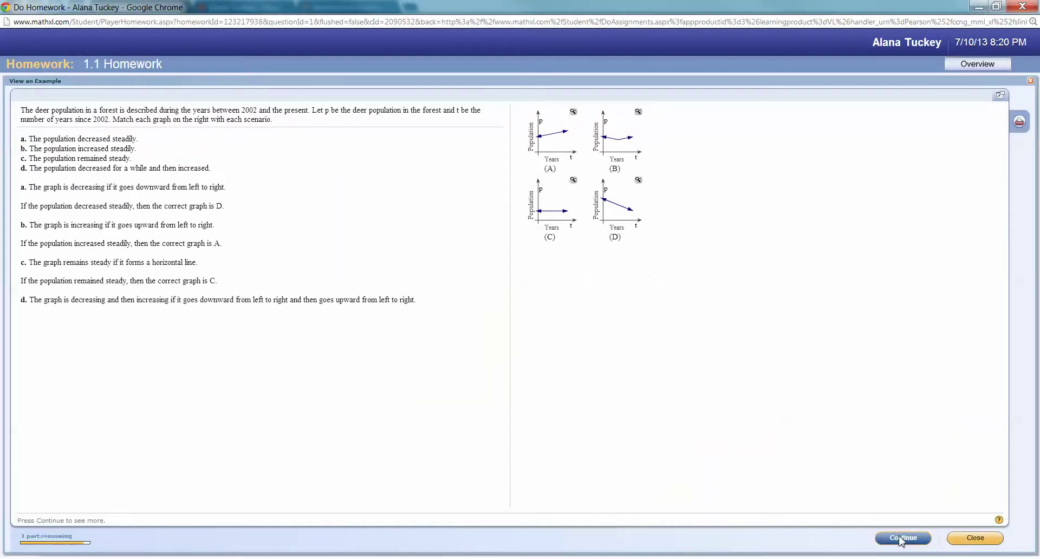
{"action": "left_click", "coordinate": [900, 539]}
{"action": "left_click", "coordinate": [975, 539]}
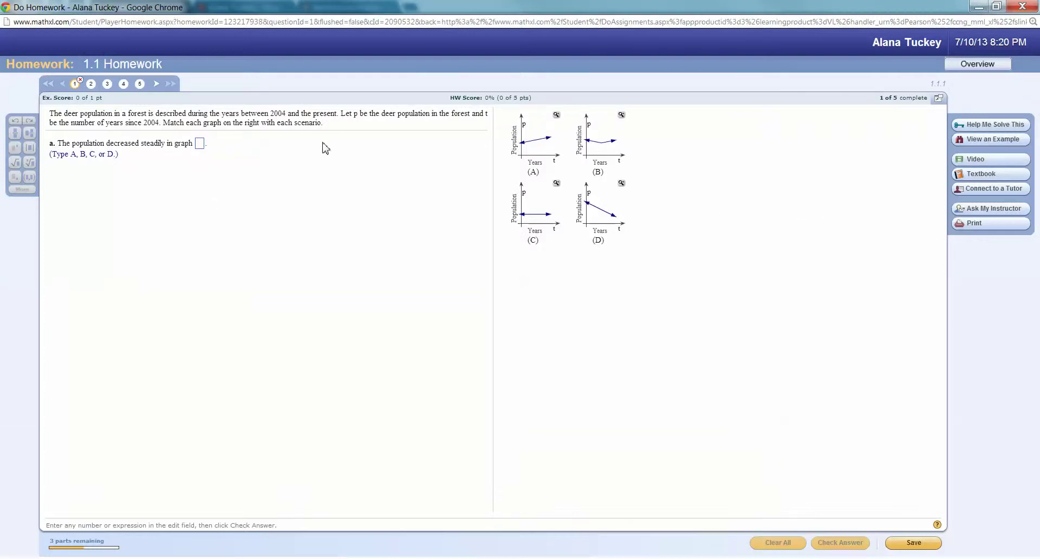
- Bring up the print preview with the Print homework assignment option for 1.1 Homework
{"action": "left_click", "coordinate": [993, 225]}
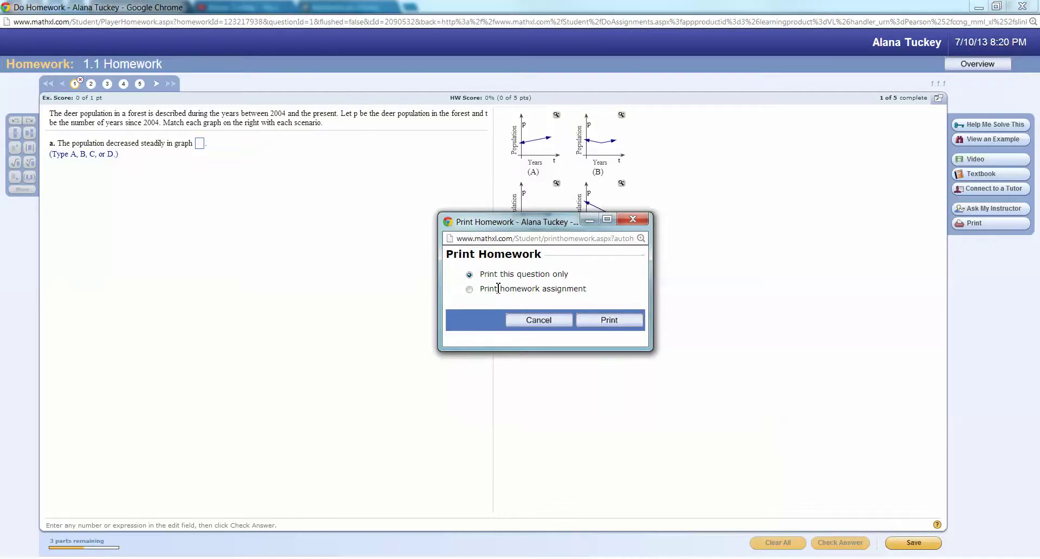
{"action": "left_click", "coordinate": [470, 290]}
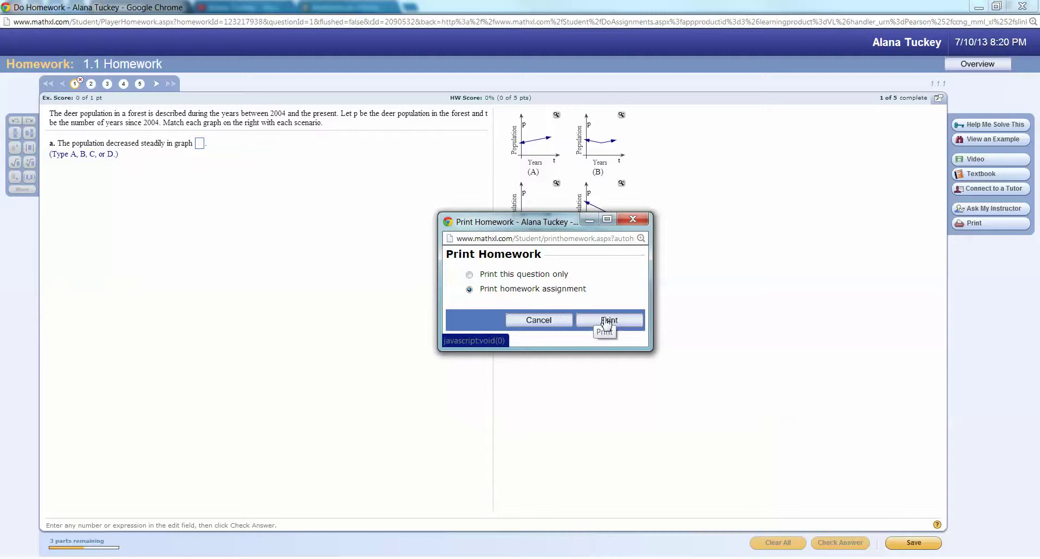
{"action": "left_click", "coordinate": [607, 322]}
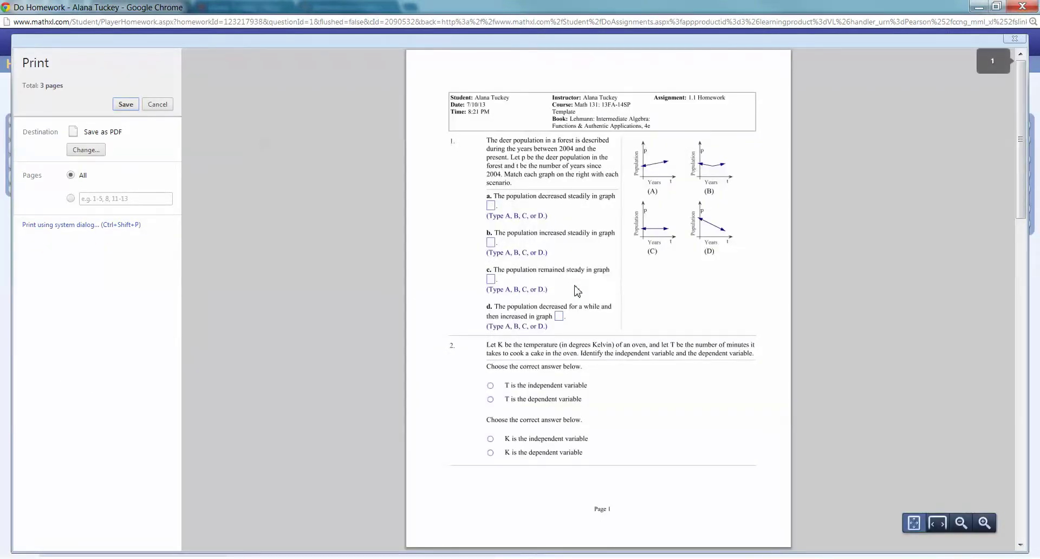
- Look through the pages of the 1.1 Homework print preview and close it without printing
{"action": "scroll", "coordinate": [618, 260], "scroll_direction": "down", "scroll_amount": 14}
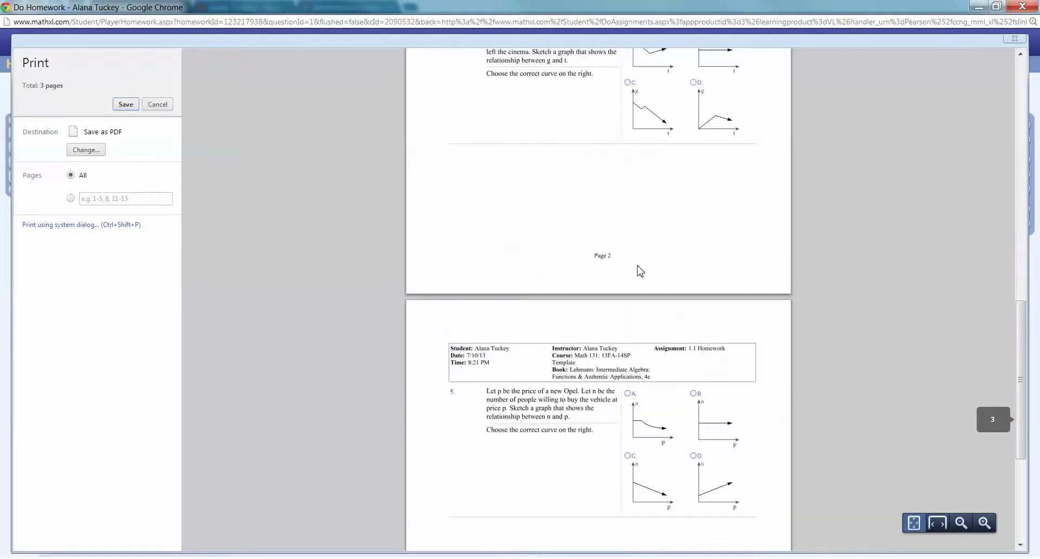
{"action": "scroll", "coordinate": [623, 279], "scroll_direction": "down", "scroll_amount": 3}
{"action": "scroll", "coordinate": [590, 287], "scroll_direction": "up", "scroll_amount": 8}
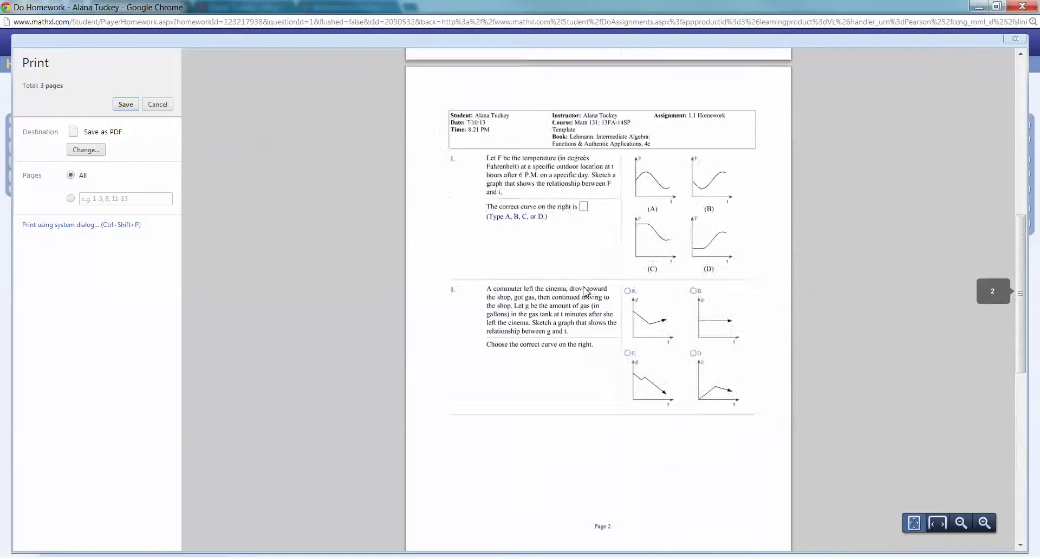
{"action": "scroll", "coordinate": [585, 276], "scroll_direction": "up", "scroll_amount": 9}
{"action": "scroll", "coordinate": [577, 362], "scroll_direction": "down", "scroll_amount": 8}
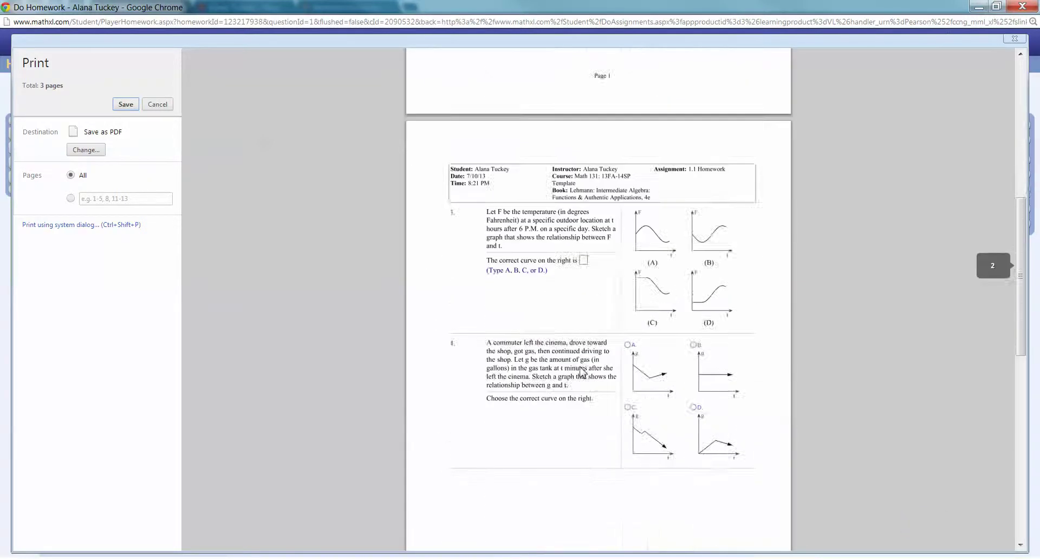
{"action": "scroll", "coordinate": [581, 372], "scroll_direction": "down", "scroll_amount": 5}
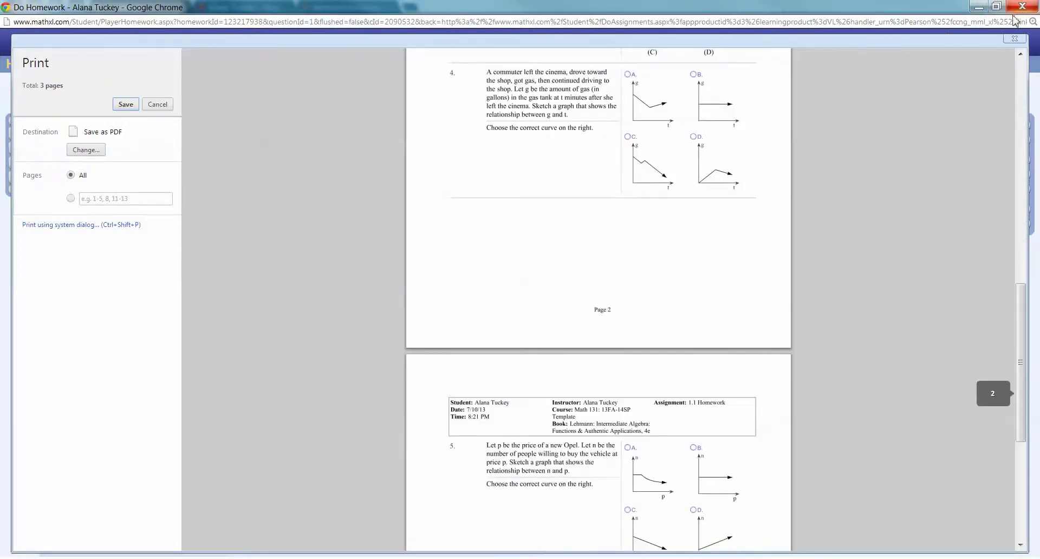
{"action": "left_click", "coordinate": [1009, 38]}
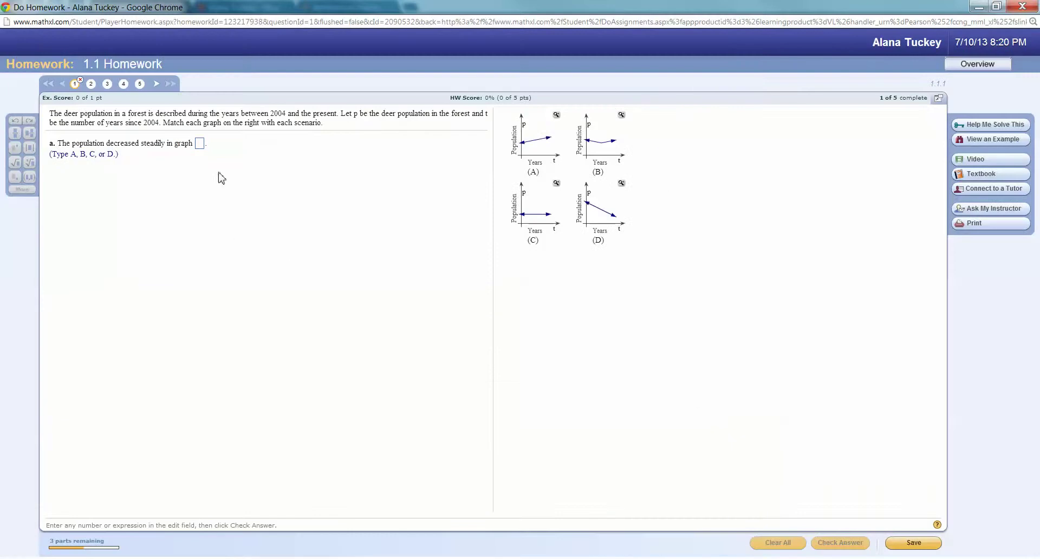
- Submit B as the answer to part a of Question 1, repeating it through the final check, and dismiss the feedback
{"action": "left_click", "coordinate": [200, 144]}
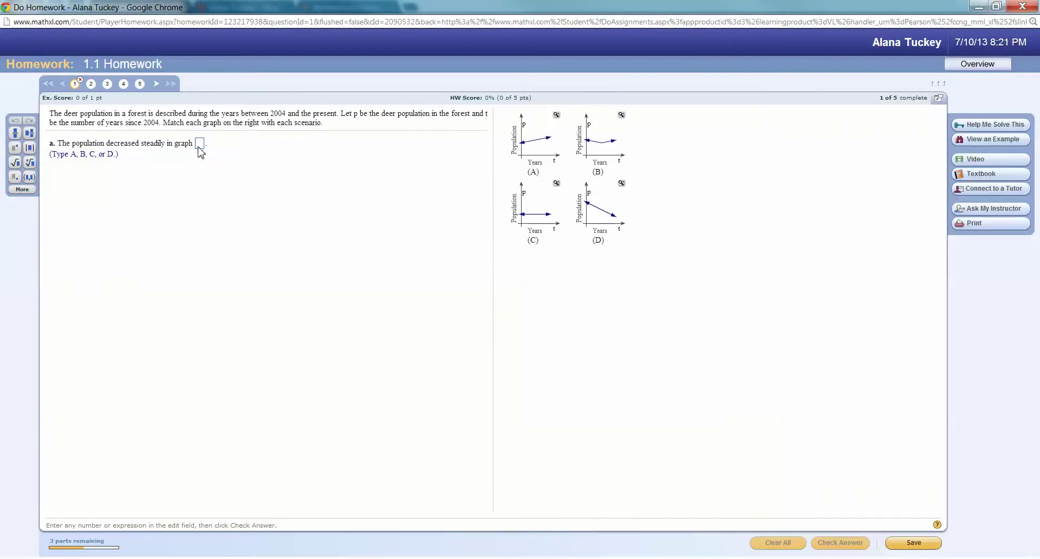
{"action": "type", "text": "B"}
{"action": "key", "text": "Return"}
{"action": "key", "text": "Return"}
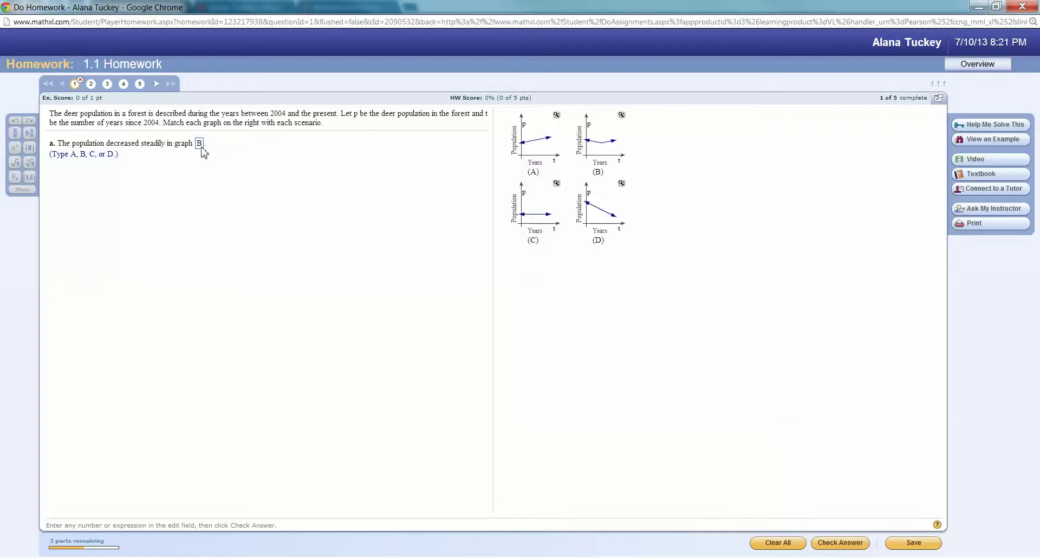
{"action": "key", "text": "Return"}
{"action": "key", "text": "Return"}
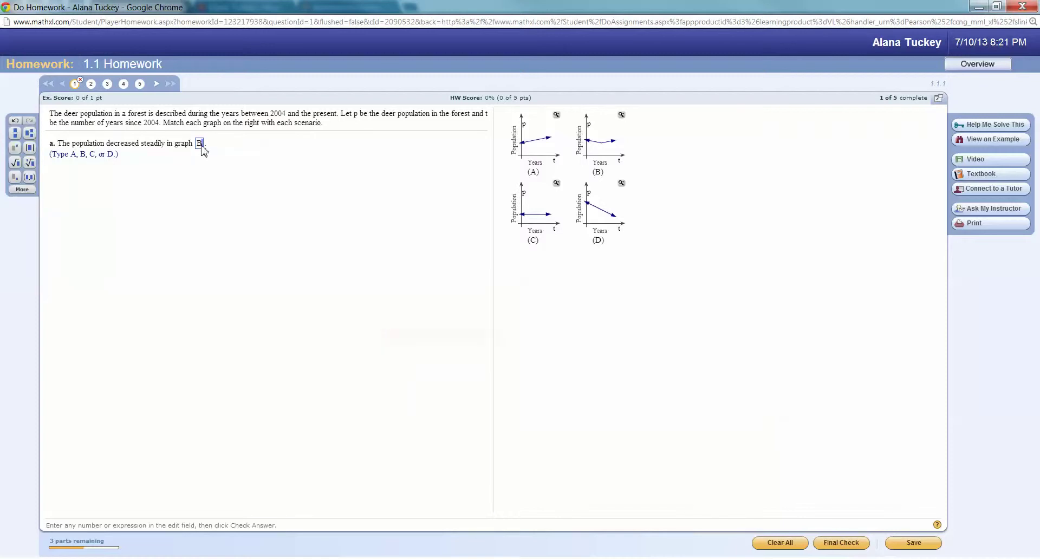
{"action": "key", "text": "Return"}
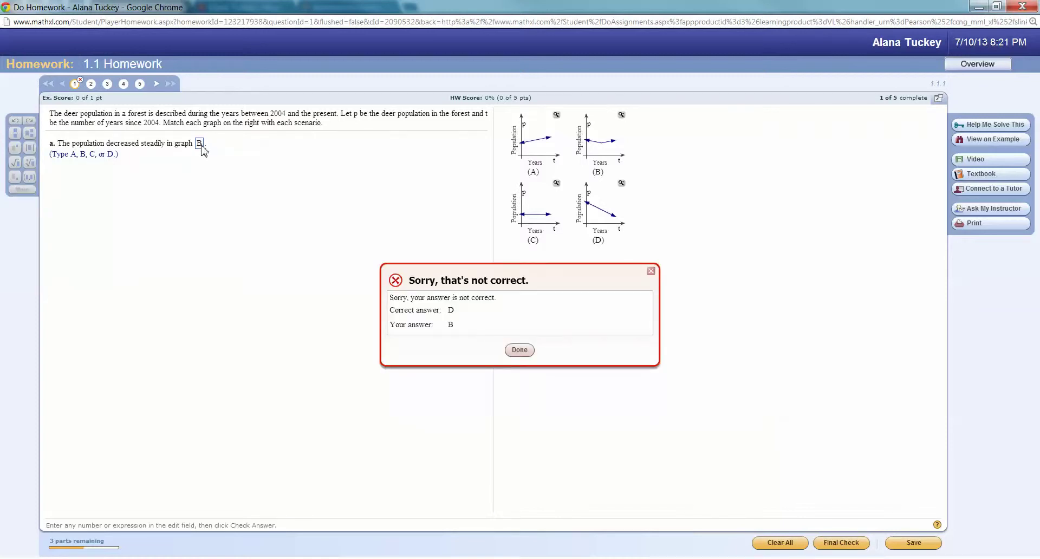
{"action": "key", "text": "Return"}
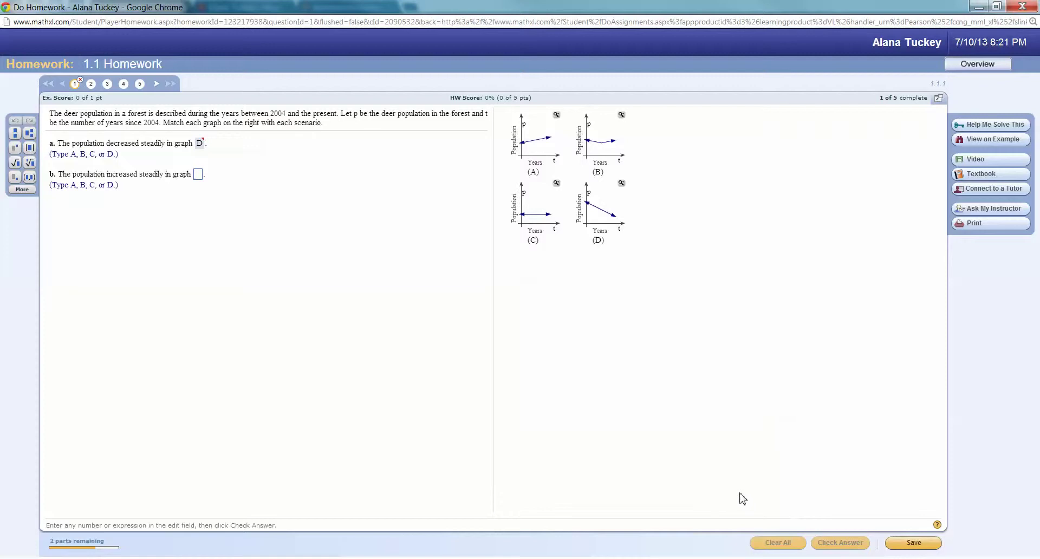
- Leave Question 1 unfinished and answer Question 2 with "T is the independent variable" and "K is the dependent variable", dismissing the feedback
{"action": "left_click", "coordinate": [91, 84]}
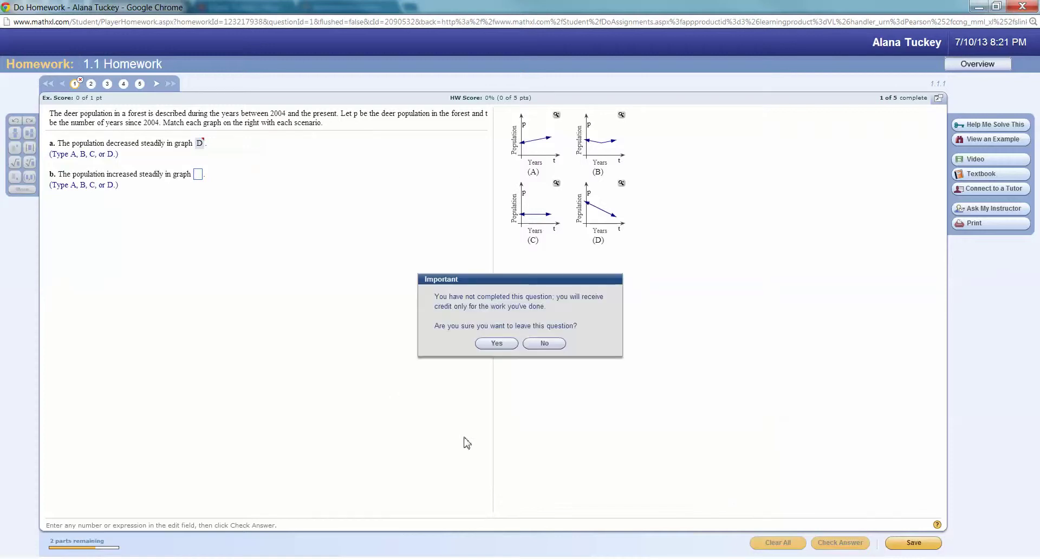
{"action": "left_click", "coordinate": [496, 344]}
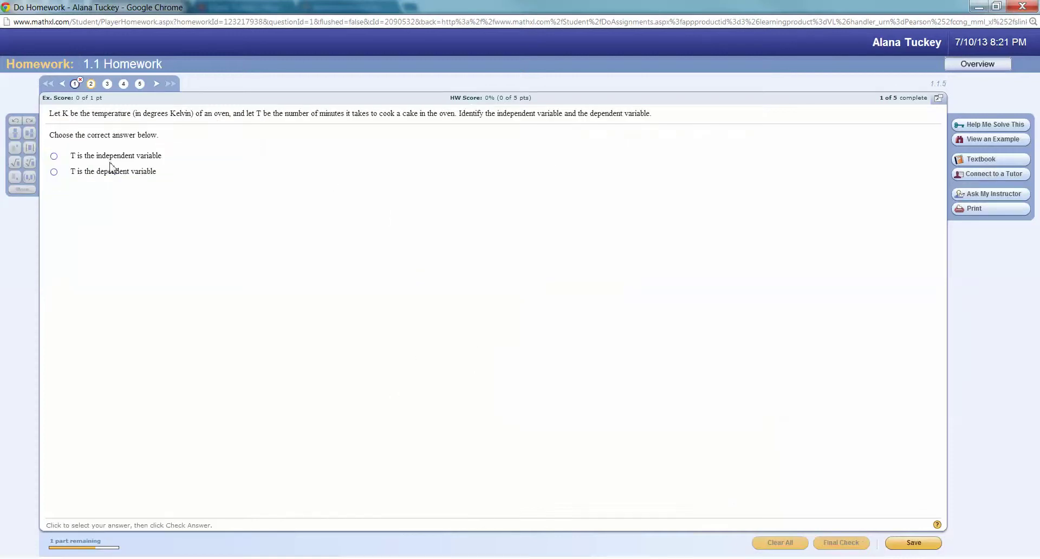
{"action": "left_click", "coordinate": [55, 156]}
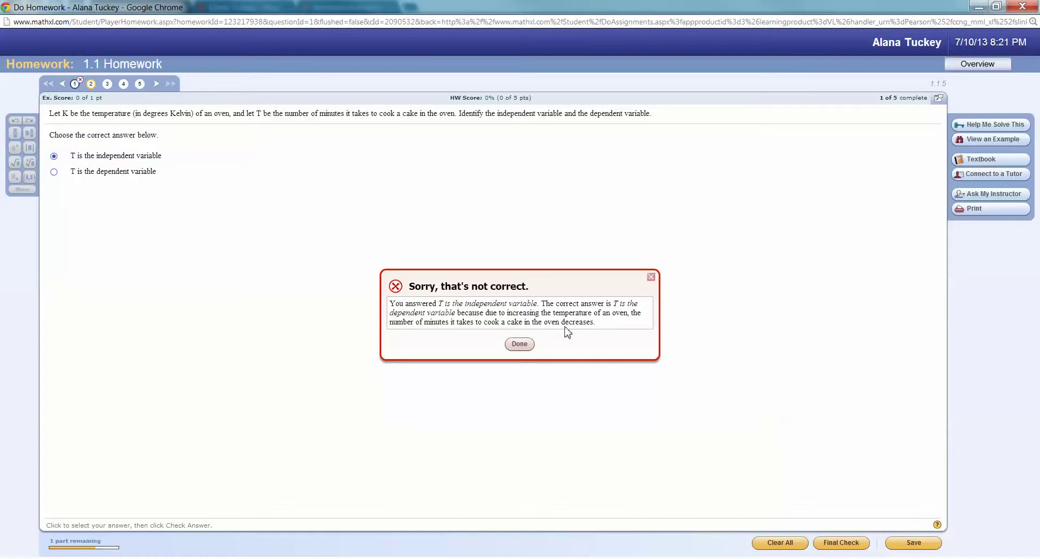
{"action": "left_click", "coordinate": [519, 345]}
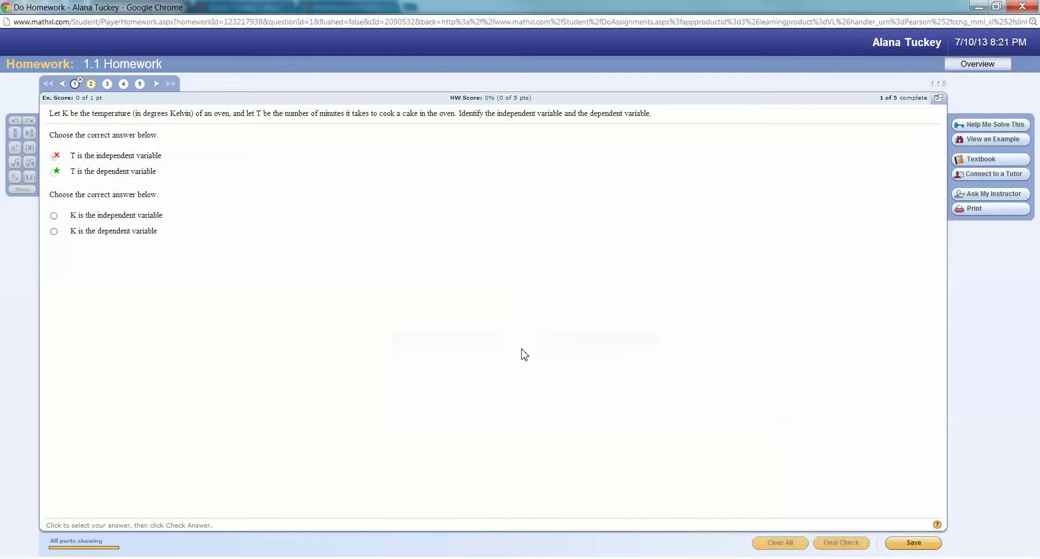
{"action": "left_click", "coordinate": [55, 216]}
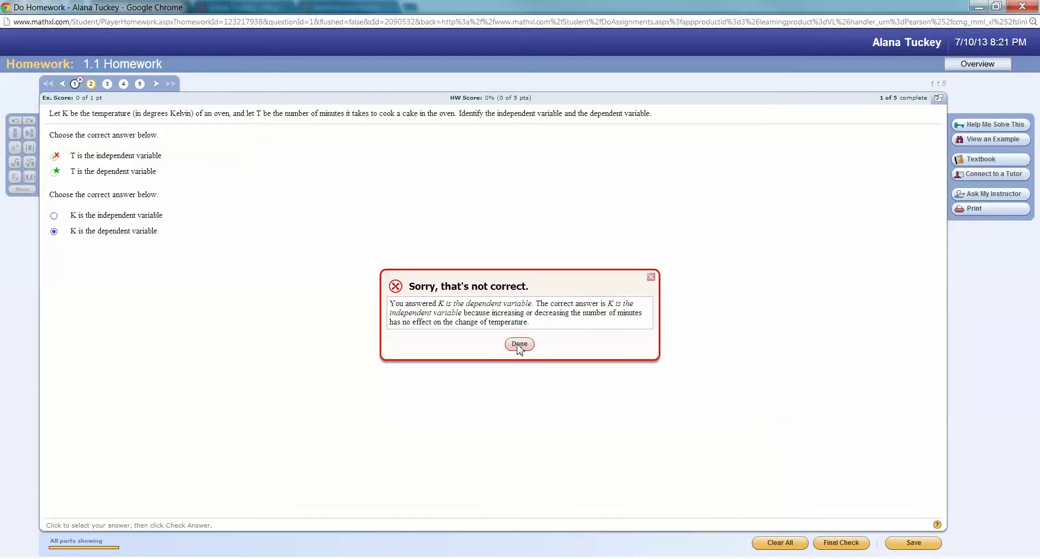
{"action": "left_click", "coordinate": [518, 347]}
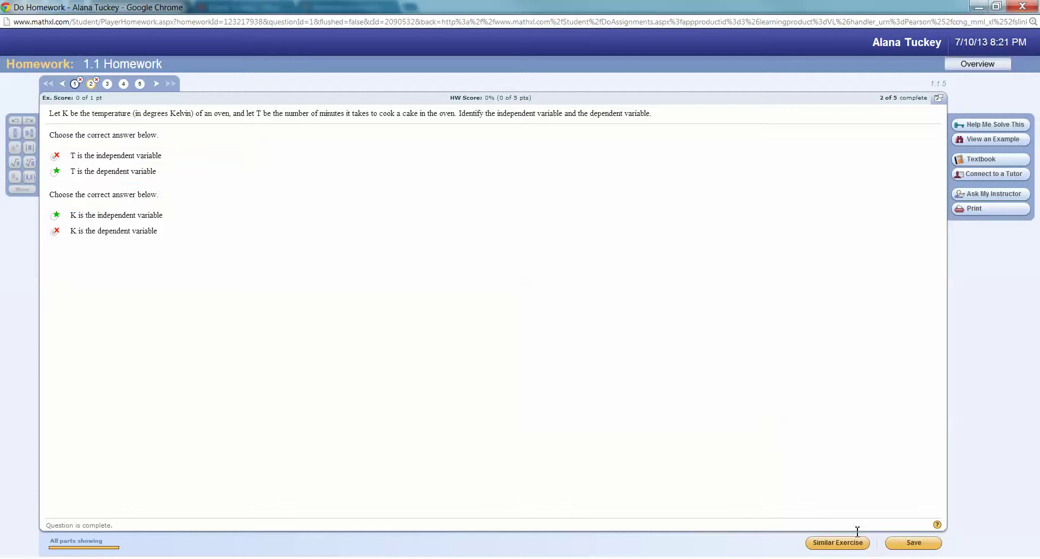
- Load a similar exercise for Question 2 and save the homework to return to the Homework Overview
{"action": "left_click", "coordinate": [845, 544]}
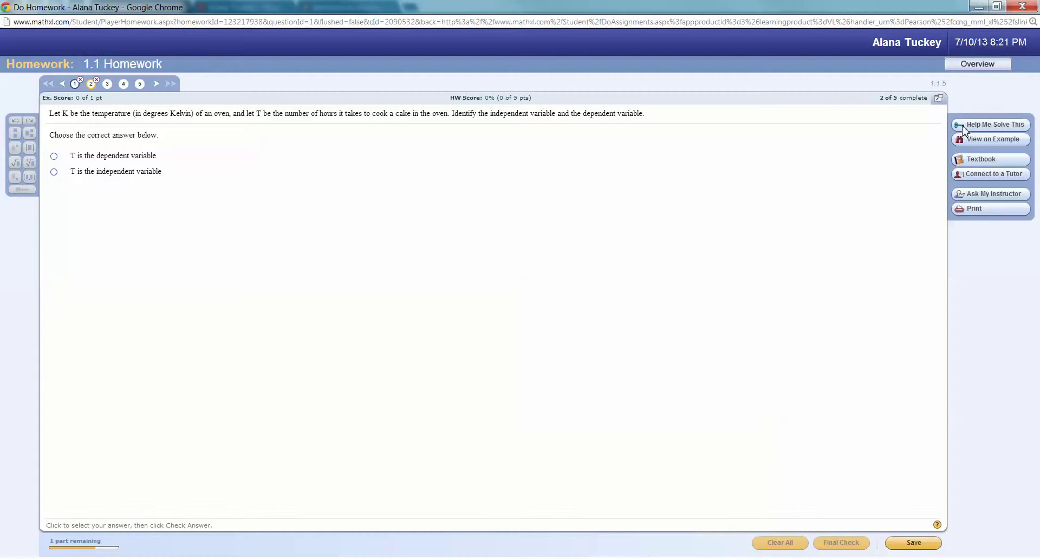
{"action": "left_click", "coordinate": [924, 544]}
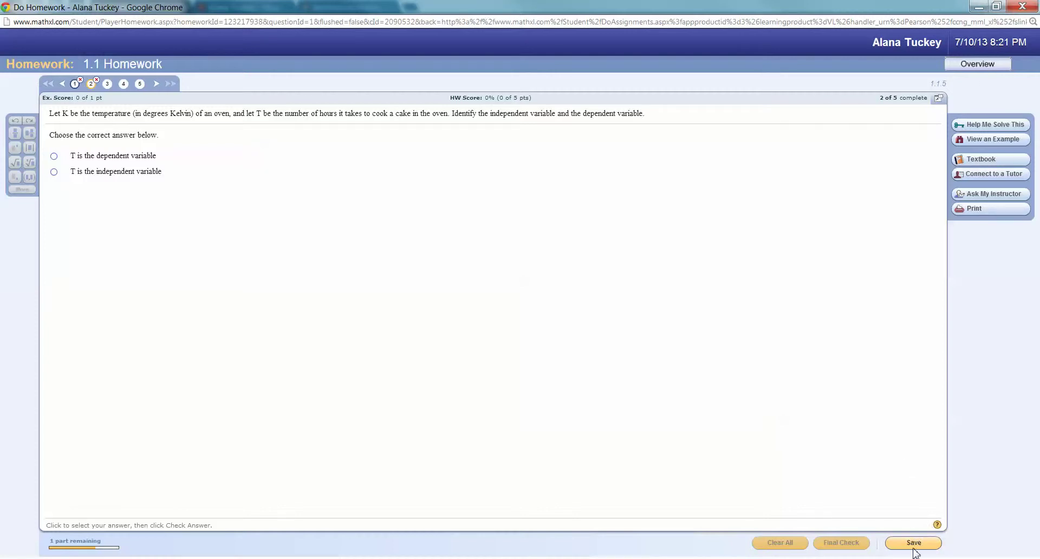
{"action": "left_click", "coordinate": [914, 547]}
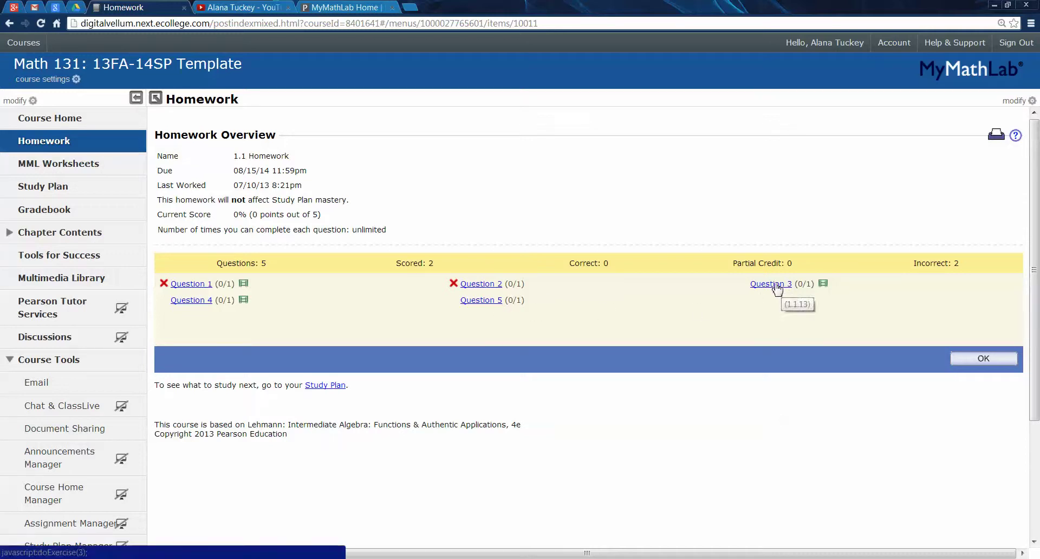
- Reopen Question 2 from the Homework Overview in a maximized window and bring up its textbook section at full size
{"action": "left_click", "coordinate": [485, 289]}
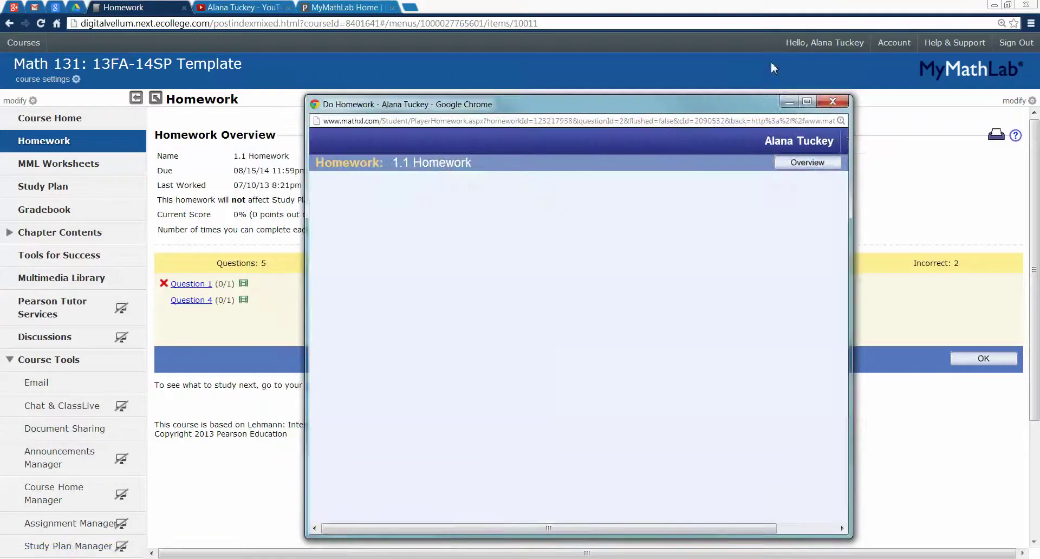
{"action": "left_click", "coordinate": [808, 103]}
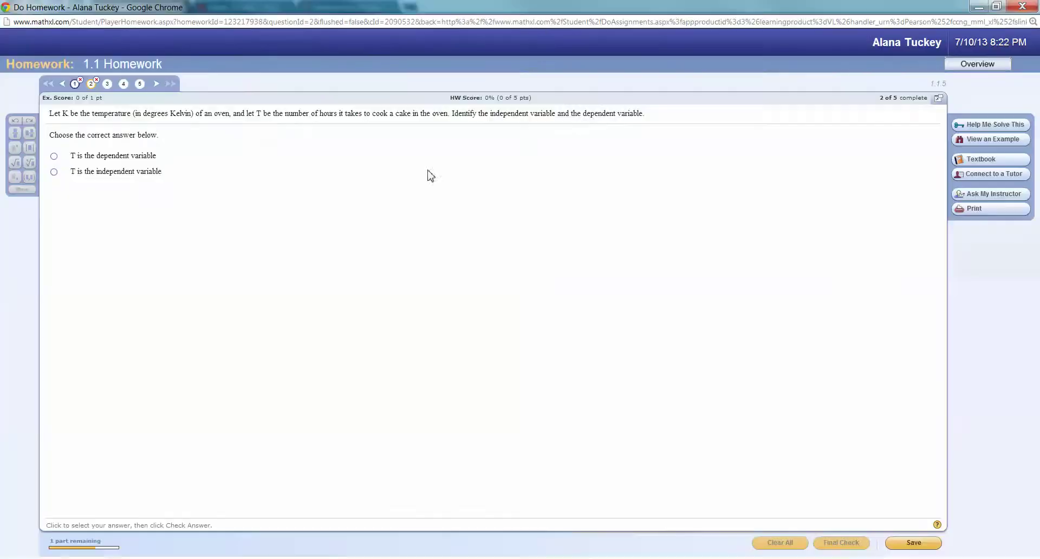
{"action": "left_click", "coordinate": [1006, 160]}
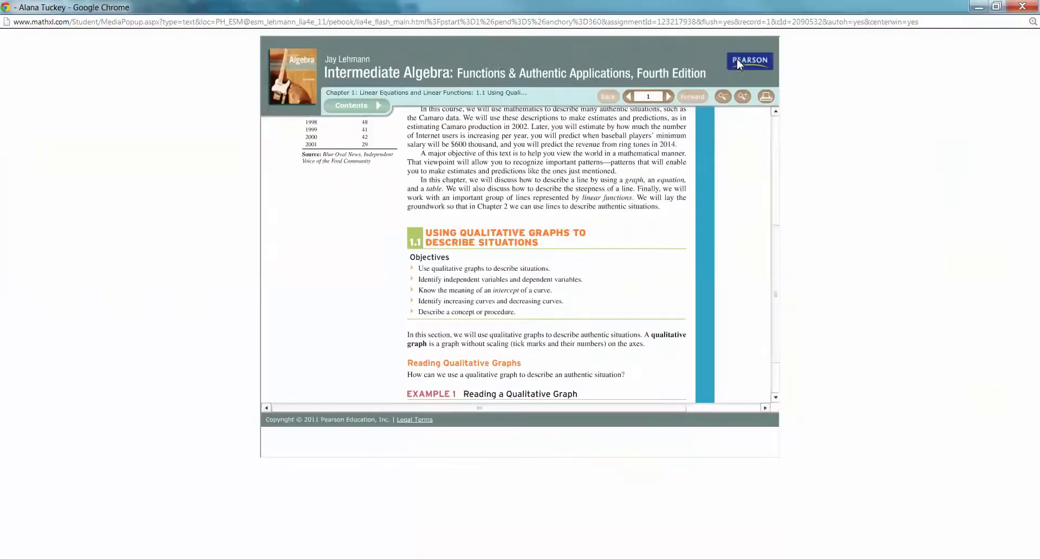
{"action": "left_click", "coordinate": [738, 57]}
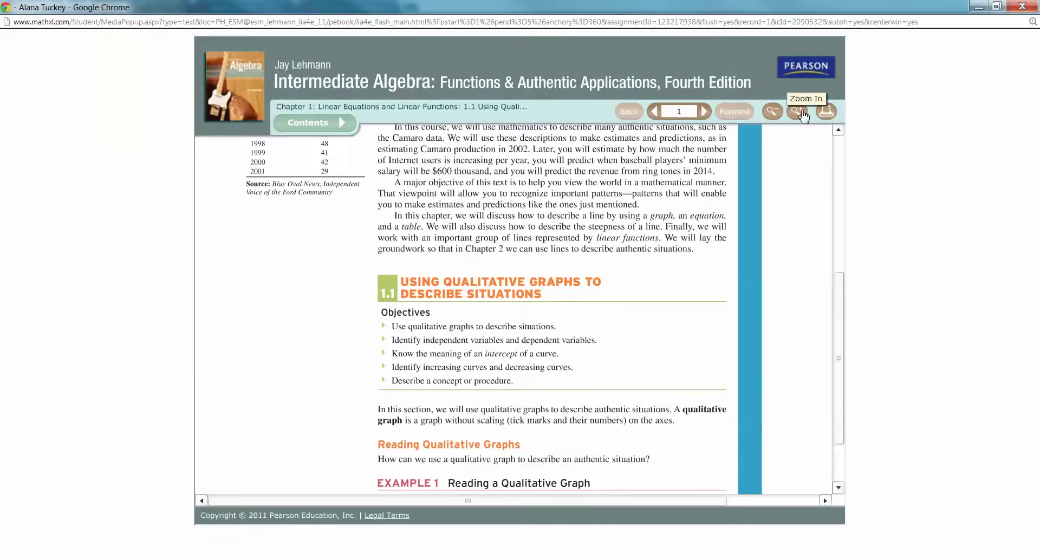
- Try the textbook's zoom in and out, turn forward to page 3, and close the textbook
{"action": "left_click", "coordinate": [798, 112]}
{"action": "left_click", "coordinate": [773, 113]}
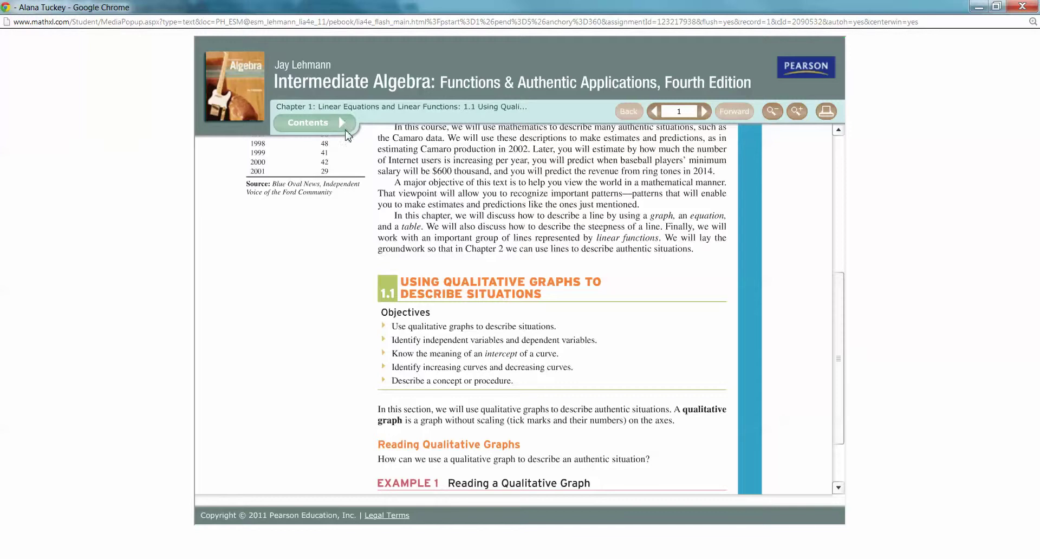
{"action": "left_click", "coordinate": [704, 111]}
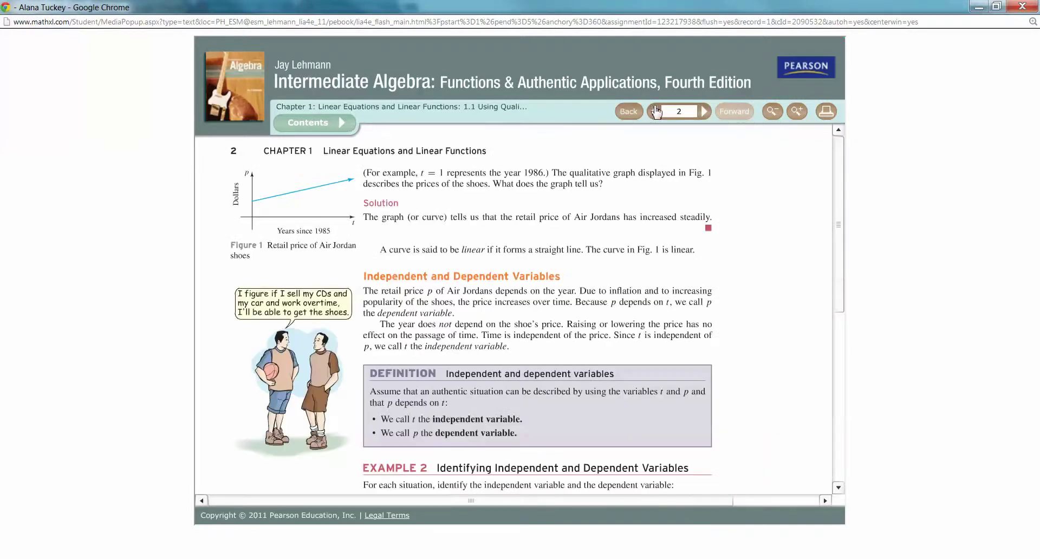
{"action": "left_click", "coordinate": [710, 112]}
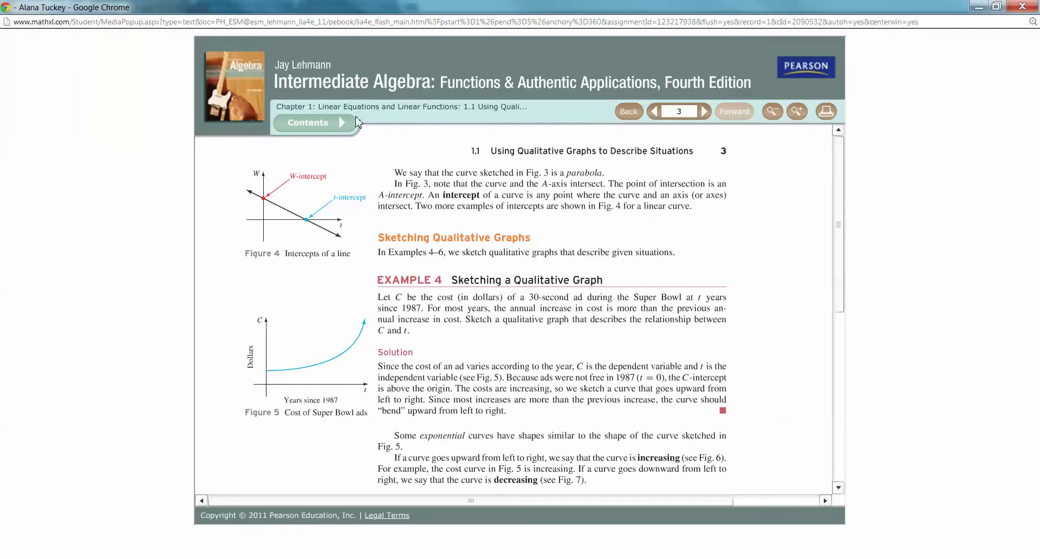
{"action": "left_click", "coordinate": [1022, 6]}
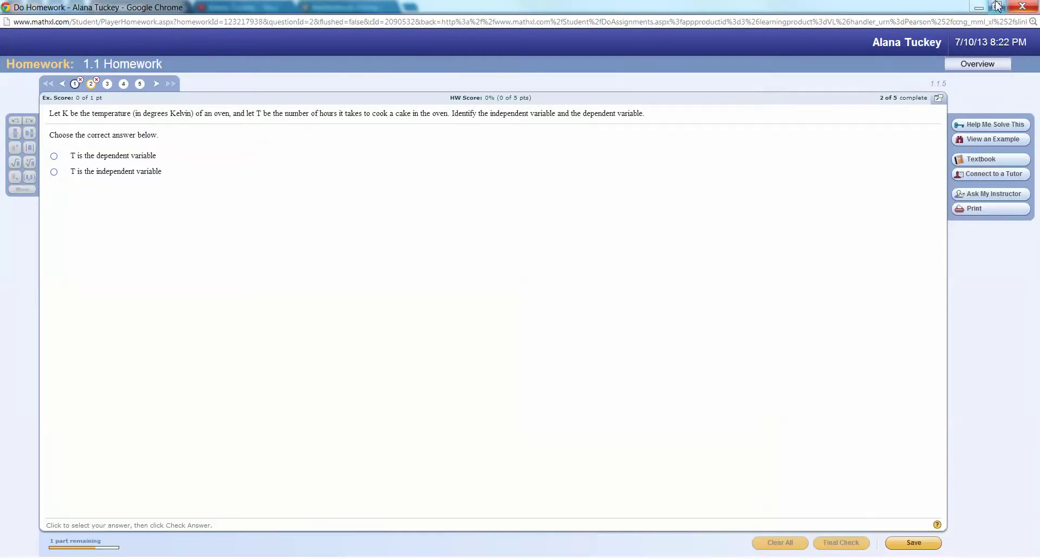
- Expand Chapter Contents in the course navigation, and return to the homework question, choosing to stay on its page
{"action": "left_click", "coordinate": [1022, 6]}
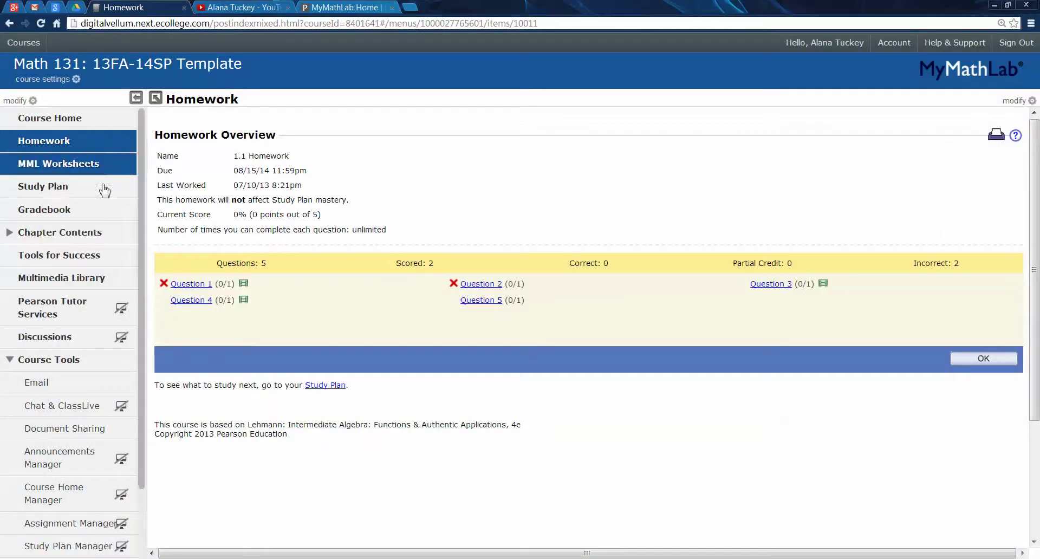
{"action": "left_click", "coordinate": [16, 236]}
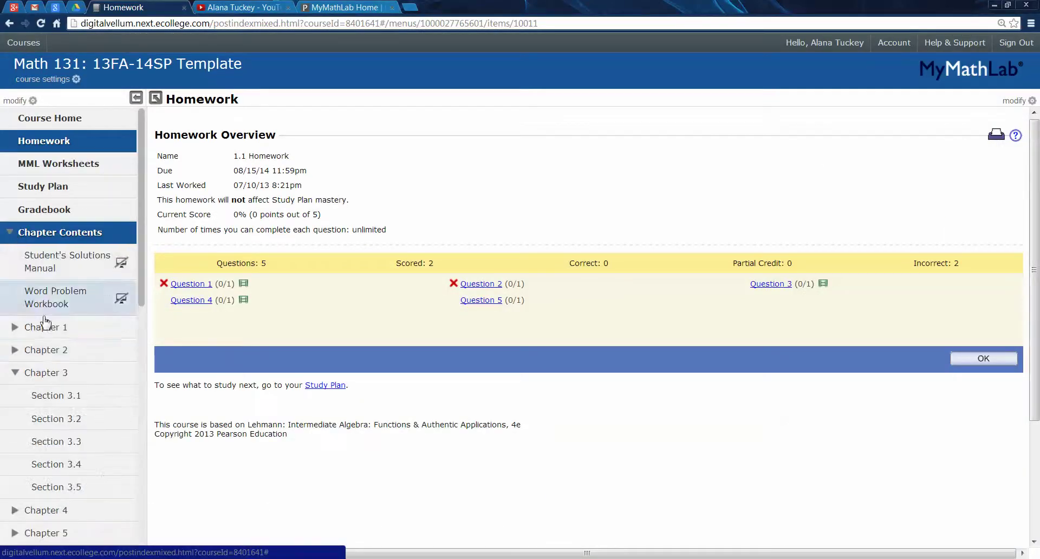
{"action": "left_click", "coordinate": [48, 420]}
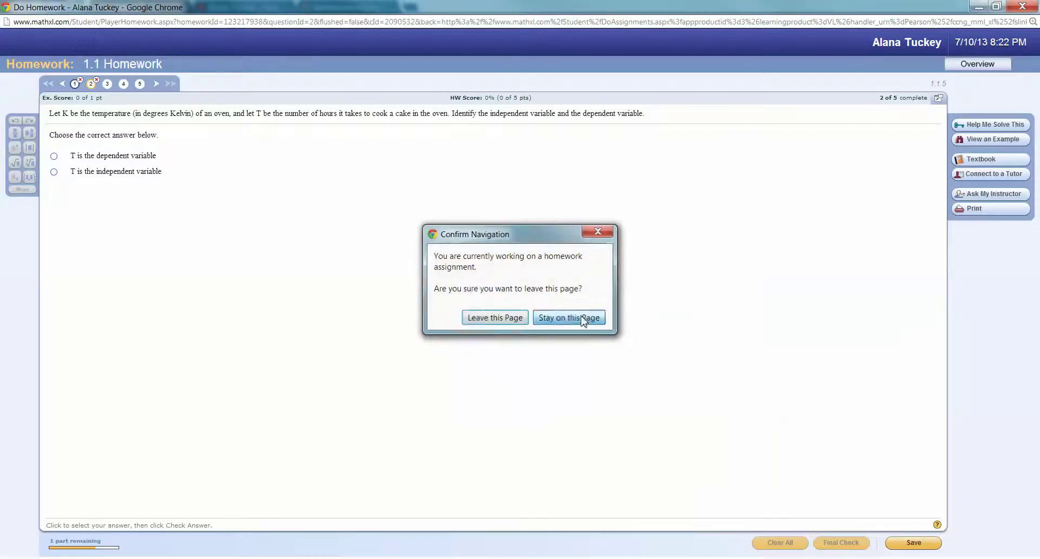
{"action": "left_click", "coordinate": [584, 319]}
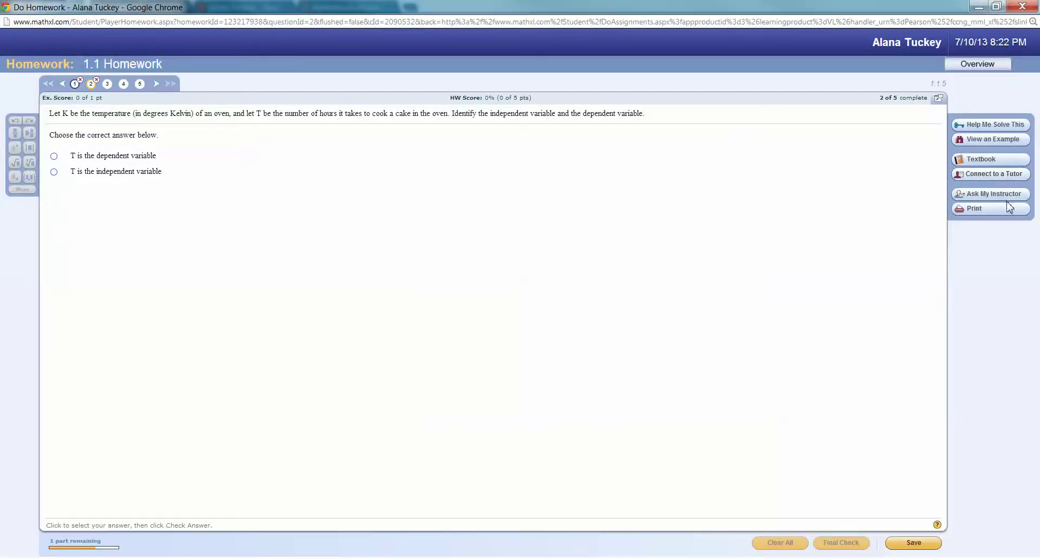
- Connect to a tutor for Question 2, highlight the free session and cost note, and leave the tutoring session
{"action": "left_click", "coordinate": [993, 174]}
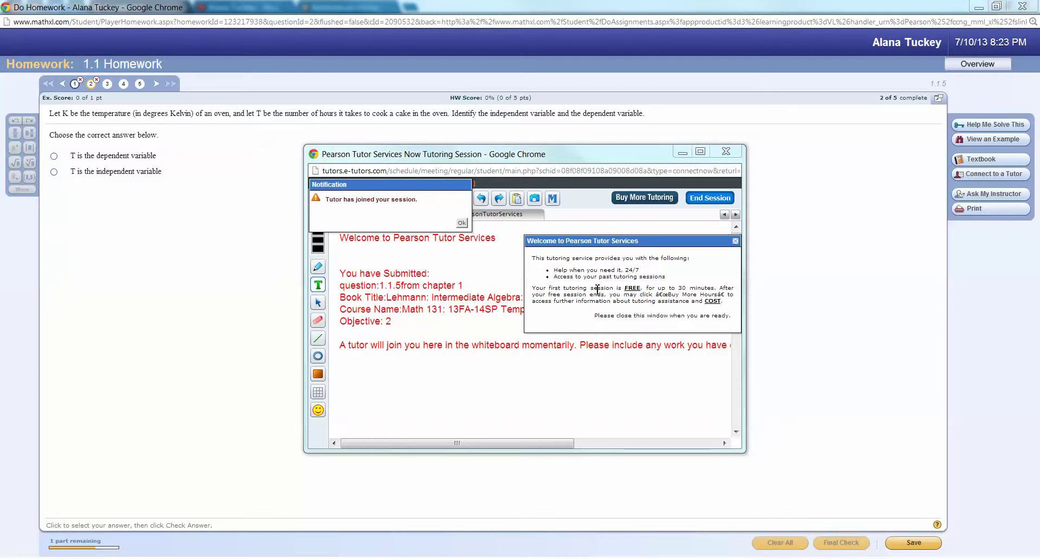
{"action": "left_click_drag", "start_coordinate": [588, 290], "coordinate": [591, 307]}
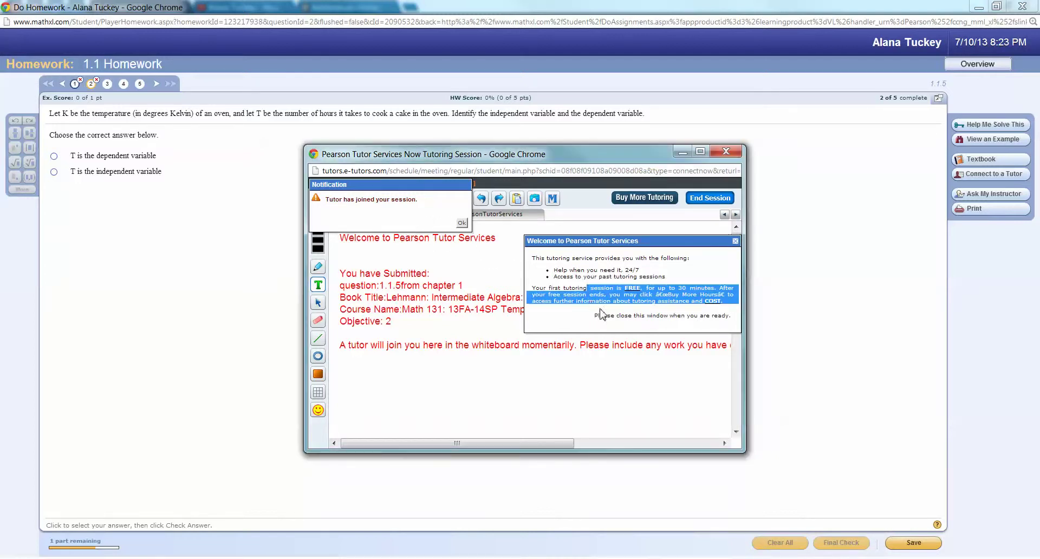
{"action": "left_click", "coordinate": [726, 151]}
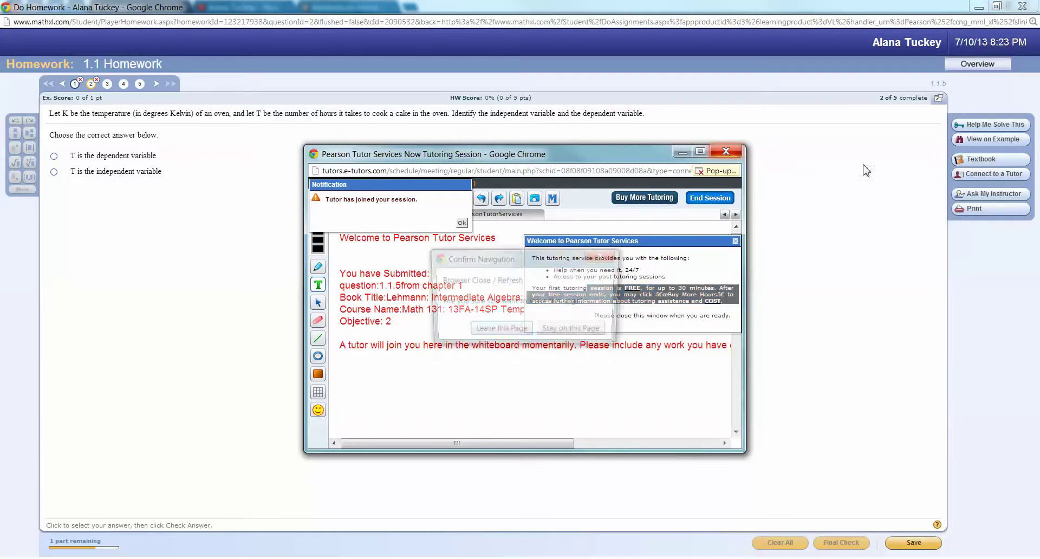
{"action": "left_click", "coordinate": [500, 331]}
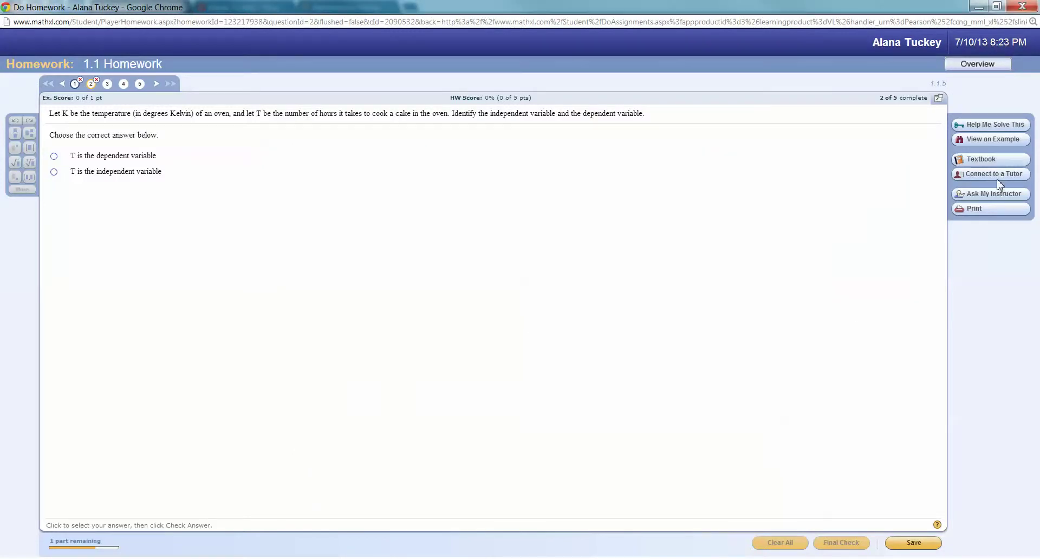